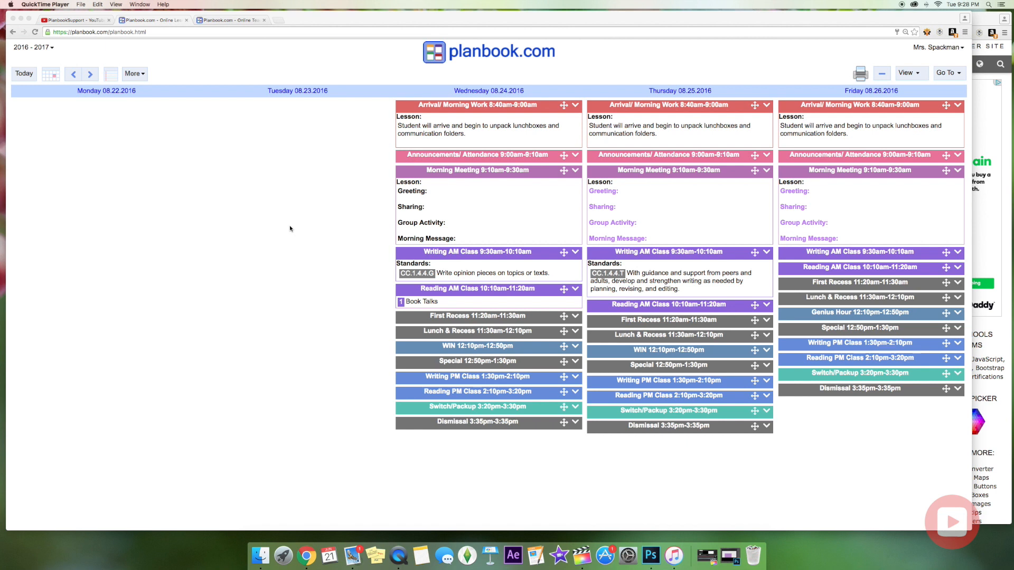
Bring the Planbook browser window forward and choose Account from the account options menu.
{"action": "left_click", "coordinate": [373, 191]}
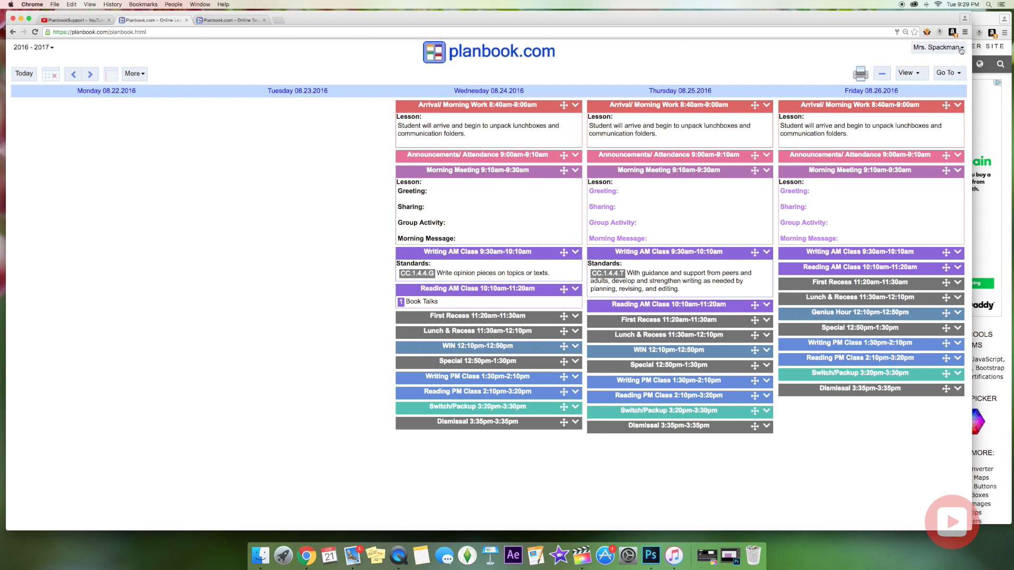
{"action": "left_click", "coordinate": [960, 50]}
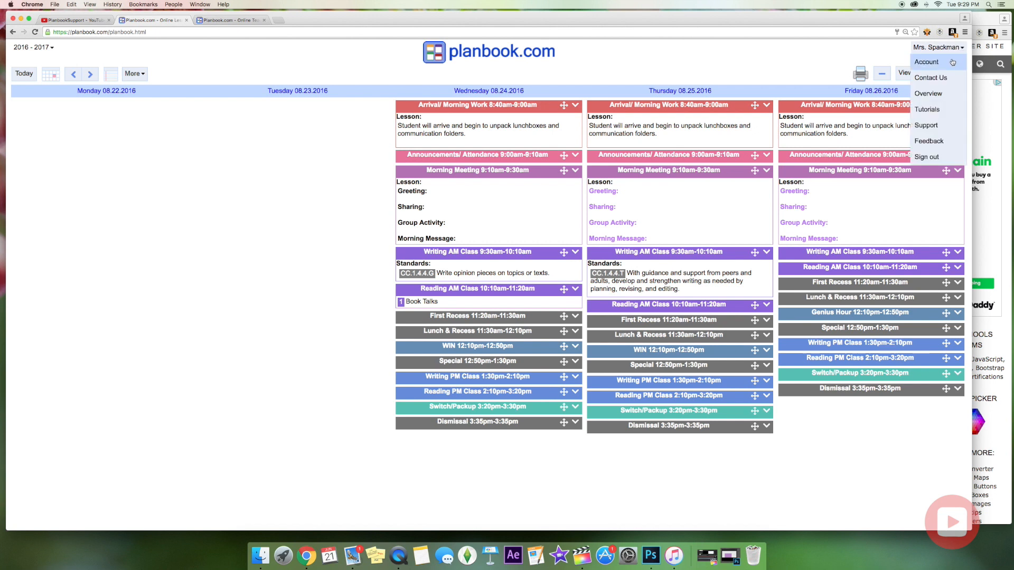
{"action": "left_click", "coordinate": [953, 62]}
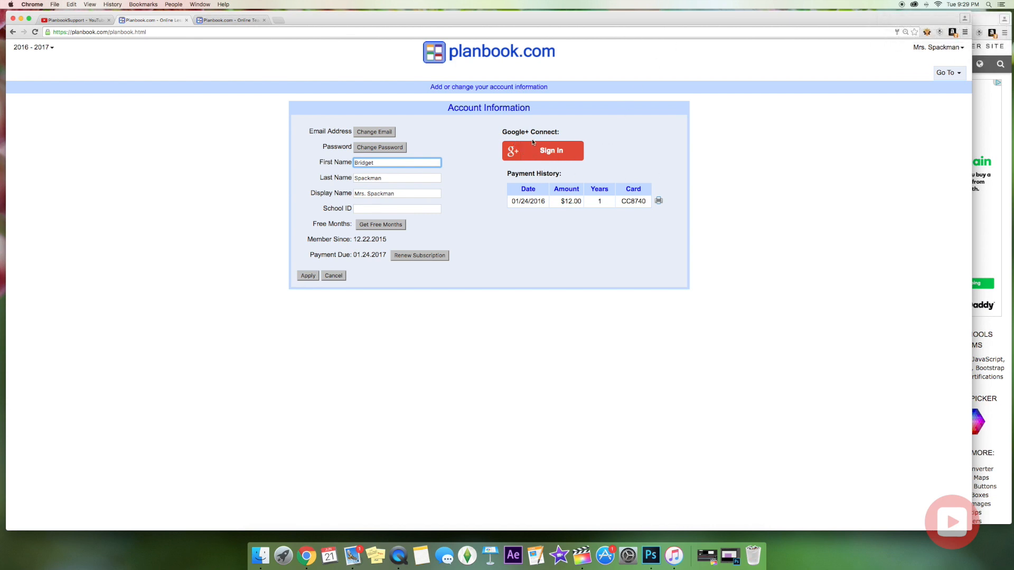
Start the Google+ Connect sign-in from the Account Information page.
{"action": "left_click", "coordinate": [561, 157]}
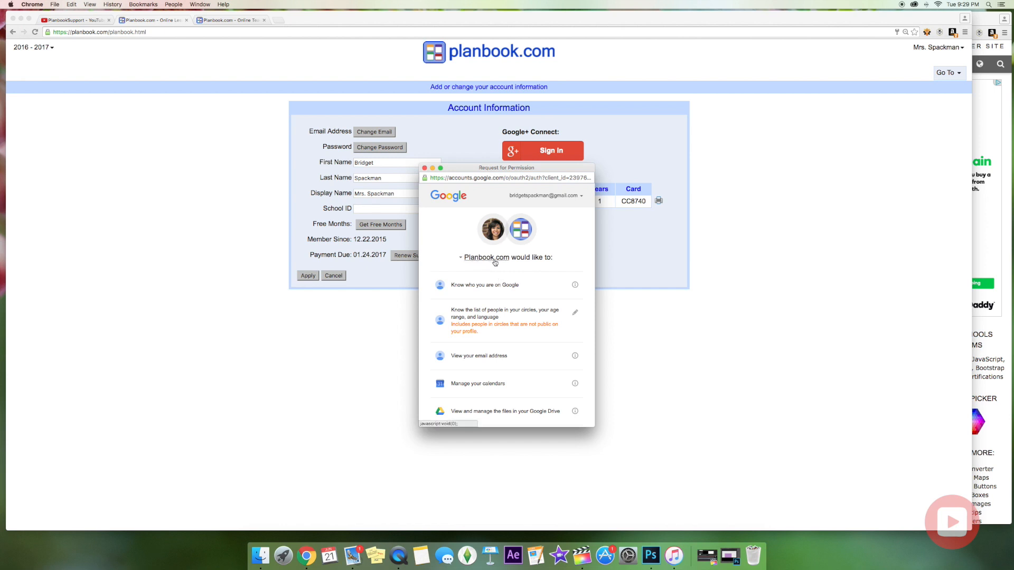
Allow Planbook.com access to the Google account and turn on Show Calendars.
{"action": "scroll", "coordinate": [515, 304], "scroll_direction": "down", "scroll_amount": 2}
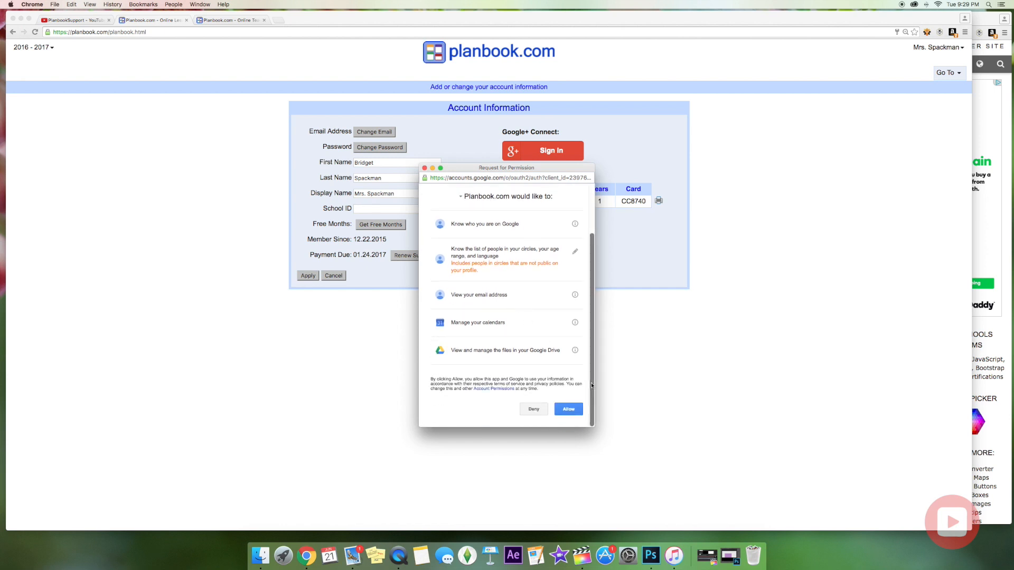
{"action": "left_click", "coordinate": [568, 411]}
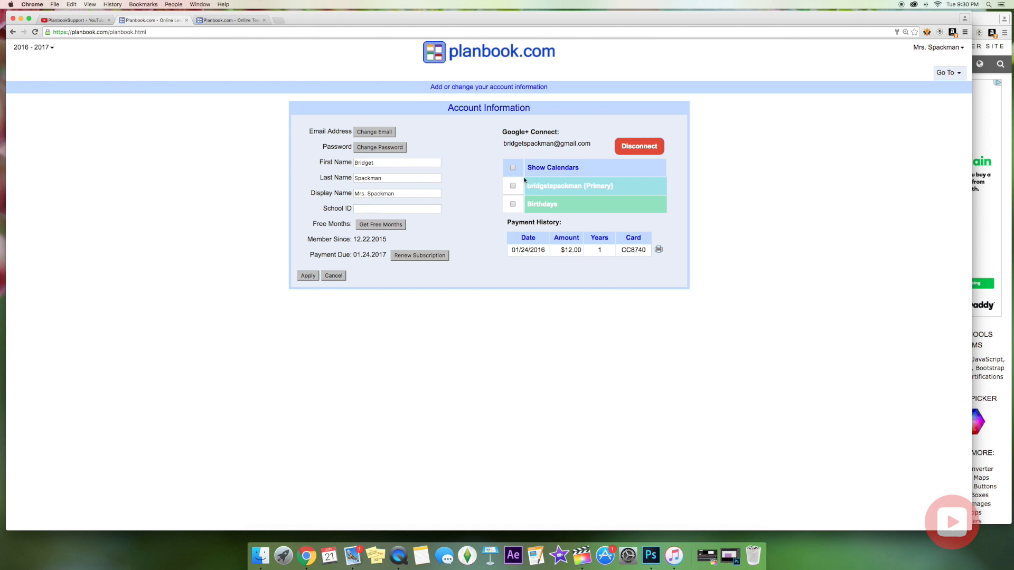
{"action": "left_click", "coordinate": [512, 169]}
Apply the account changes and page back through several earlier weeks.
{"action": "left_click", "coordinate": [309, 276]}
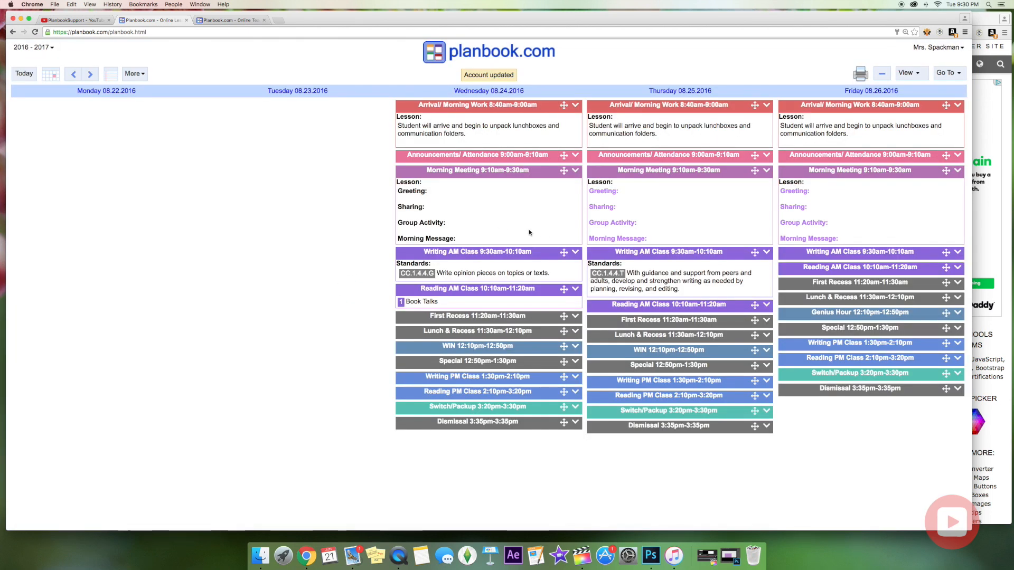
{"action": "left_click", "coordinate": [70, 77]}
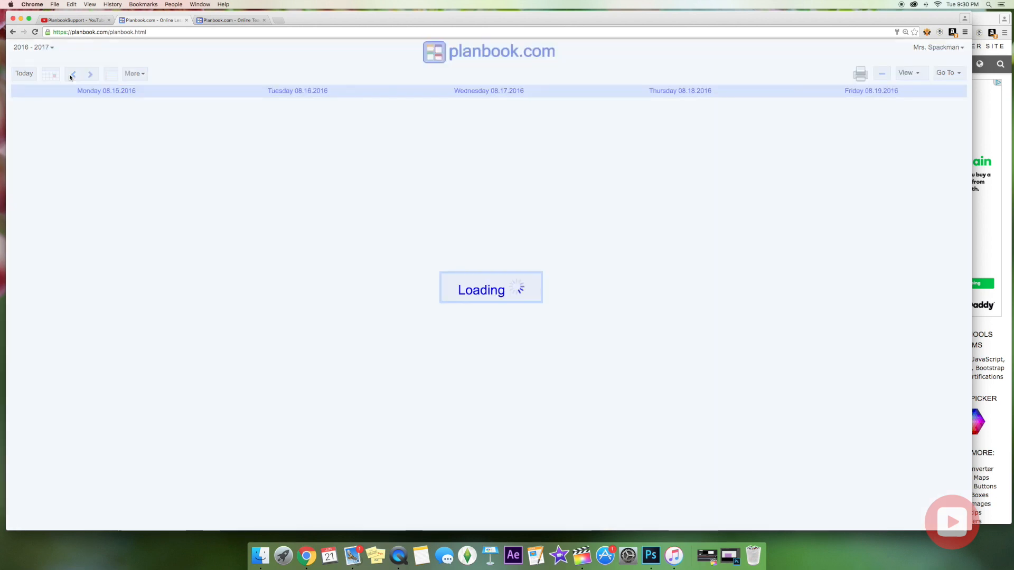
{"action": "left_click", "coordinate": [70, 77]}
{"action": "left_click", "coordinate": [70, 77]}
{"action": "left_click", "coordinate": [70, 77]}
{"action": "left_click", "coordinate": [70, 77]}
{"action": "left_click", "coordinate": [71, 77]}
{"action": "left_click", "coordinate": [70, 78]}
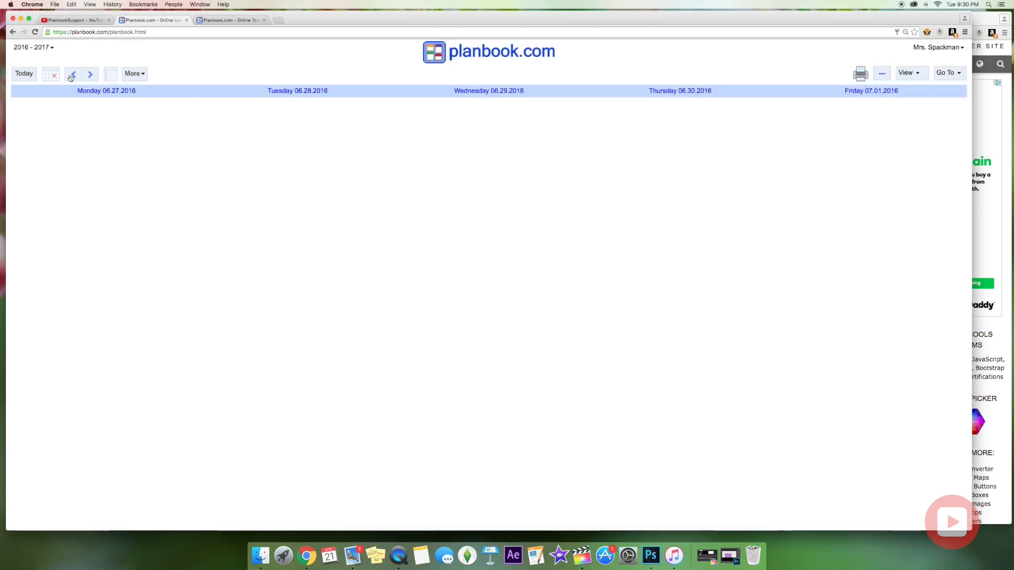
{"action": "left_click", "coordinate": [70, 77]}
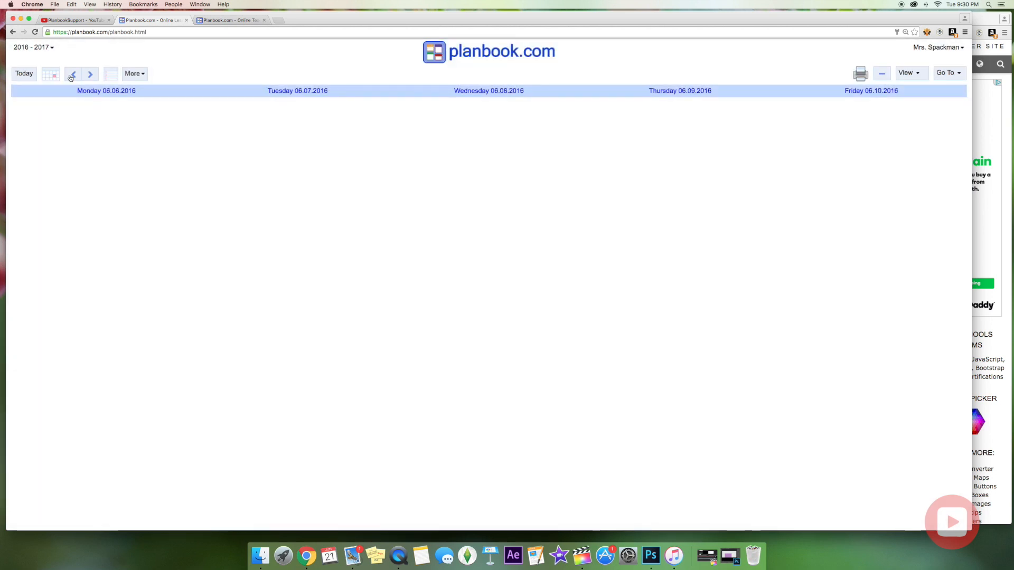
{"action": "left_click", "coordinate": [70, 77]}
{"action": "left_click", "coordinate": [71, 77]}
{"action": "left_click", "coordinate": [70, 77]}
{"action": "left_click", "coordinate": [70, 77]}
{"action": "left_click", "coordinate": [70, 77]}
Page forward through the weeks and return to the week of 08.22–08.26.2016.
{"action": "left_click", "coordinate": [87, 77]}
{"action": "left_click", "coordinate": [87, 78]}
{"action": "left_click", "coordinate": [87, 77]}
{"action": "left_click", "coordinate": [87, 78]}
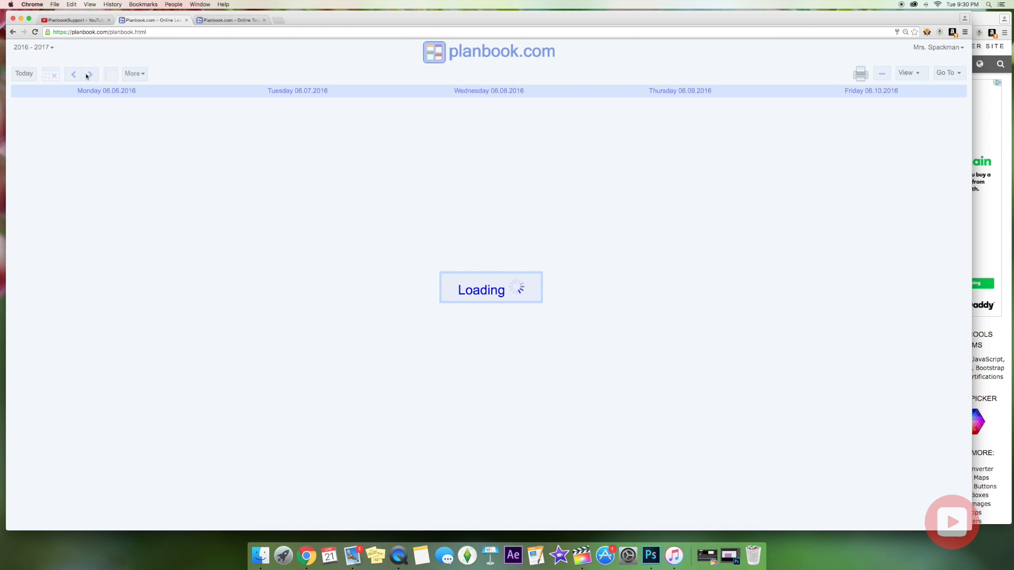
{"action": "left_click", "coordinate": [87, 76]}
{"action": "left_click", "coordinate": [87, 76]}
{"action": "left_click", "coordinate": [88, 76]}
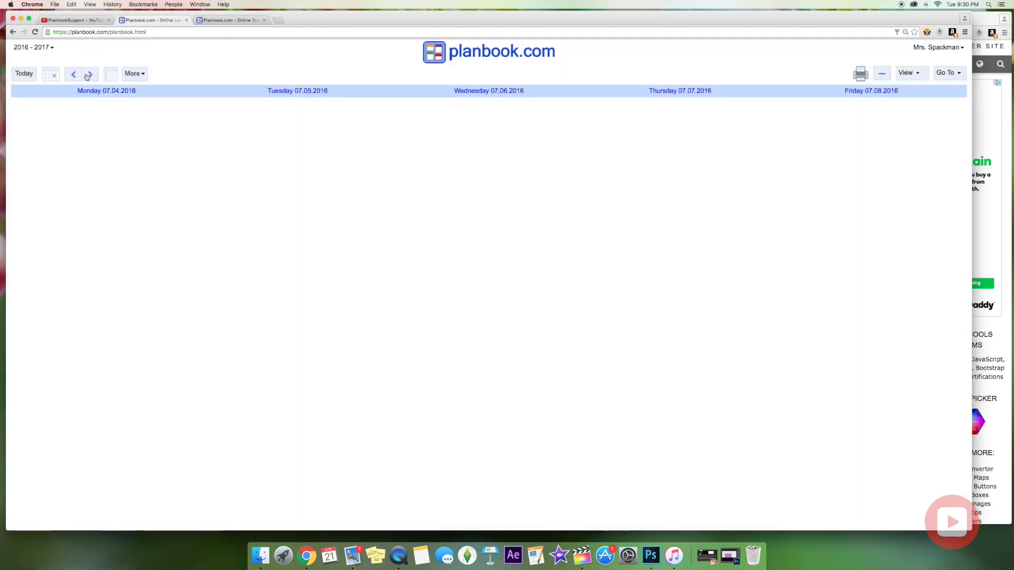
{"action": "left_click", "coordinate": [87, 76]}
{"action": "left_click", "coordinate": [88, 76]}
{"action": "left_click", "coordinate": [87, 77]}
{"action": "left_click", "coordinate": [87, 77]}
{"action": "left_click", "coordinate": [87, 76]}
{"action": "left_click", "coordinate": [87, 77]}
{"action": "left_click", "coordinate": [87, 77]}
{"action": "left_click", "coordinate": [87, 77]}
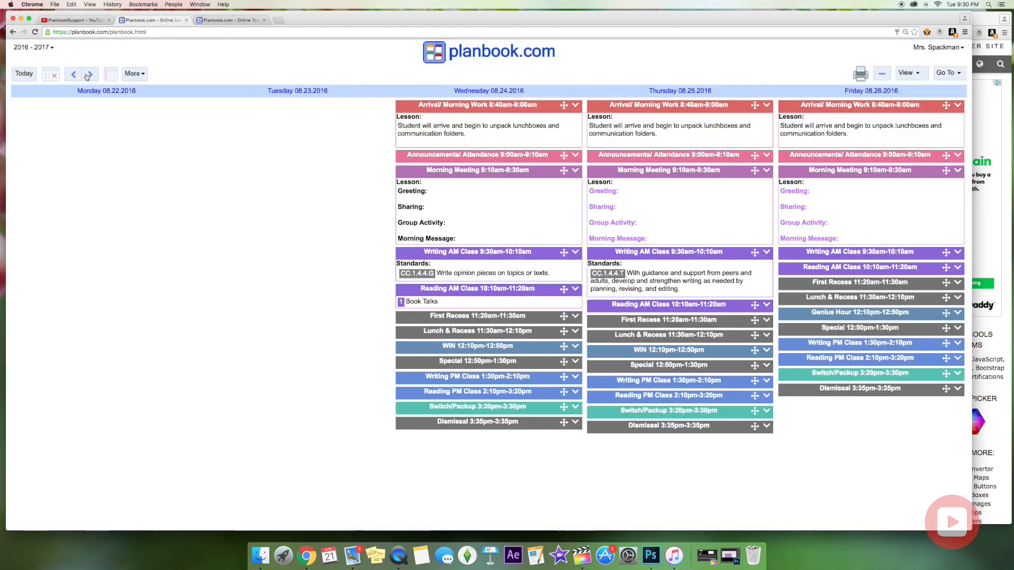
{"action": "left_click", "coordinate": [87, 76]}
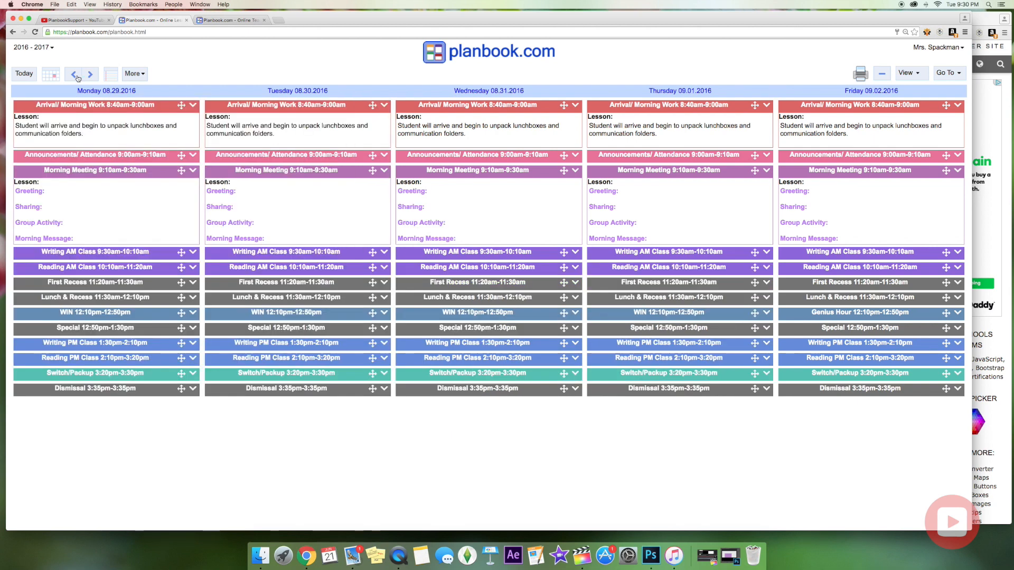
{"action": "left_click", "coordinate": [74, 76]}
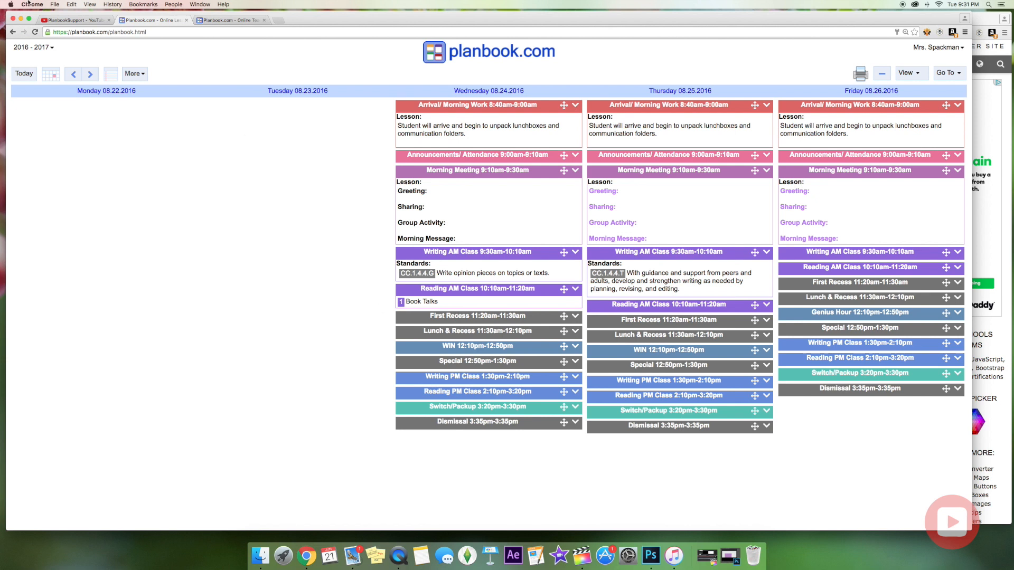
Check the school year list and Friday's Writing AM lesson unchanged, then open the Go To menu.
{"action": "left_click", "coordinate": [40, 48]}
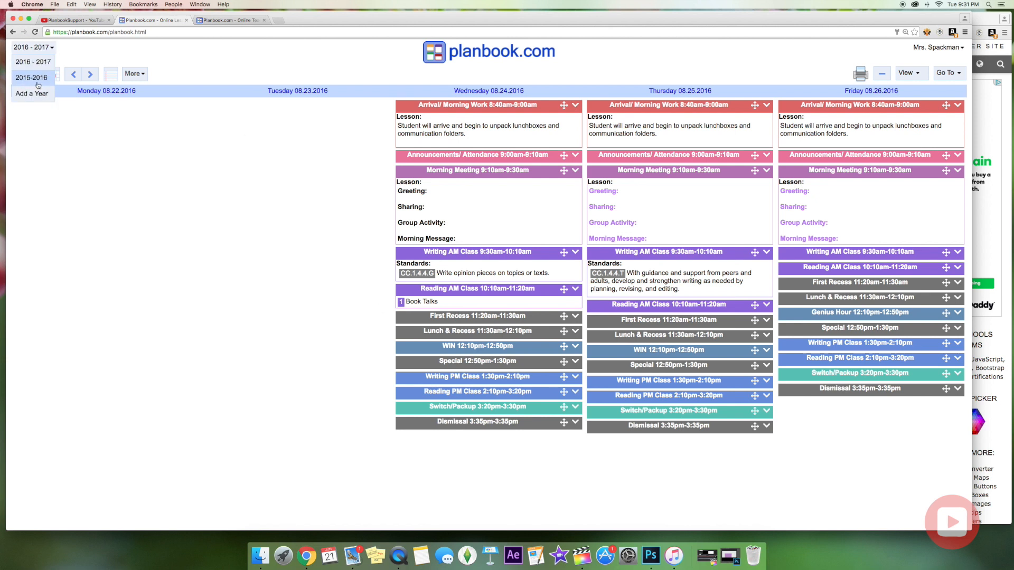
{"action": "left_click", "coordinate": [274, 222]}
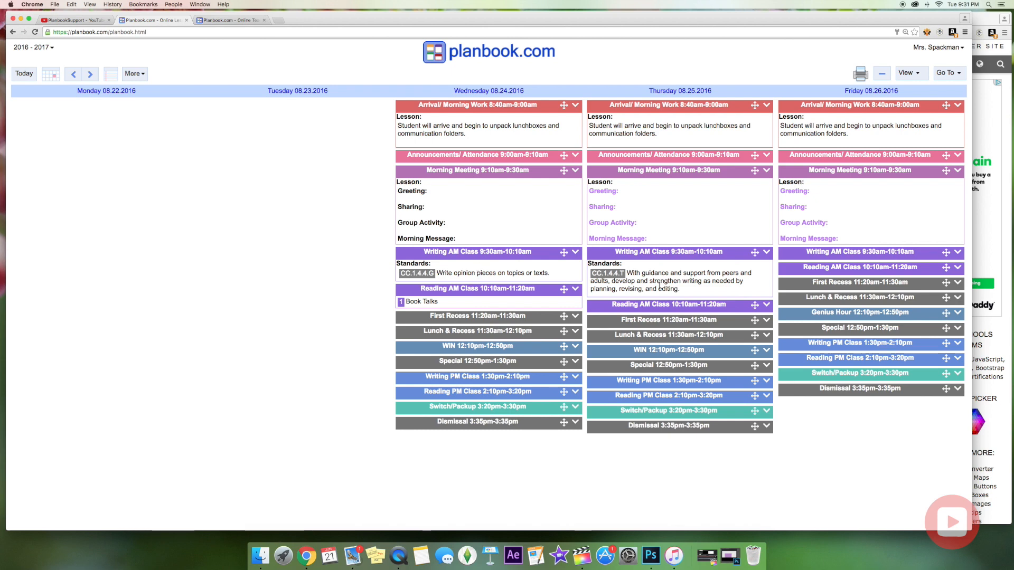
{"action": "left_click", "coordinate": [811, 254]}
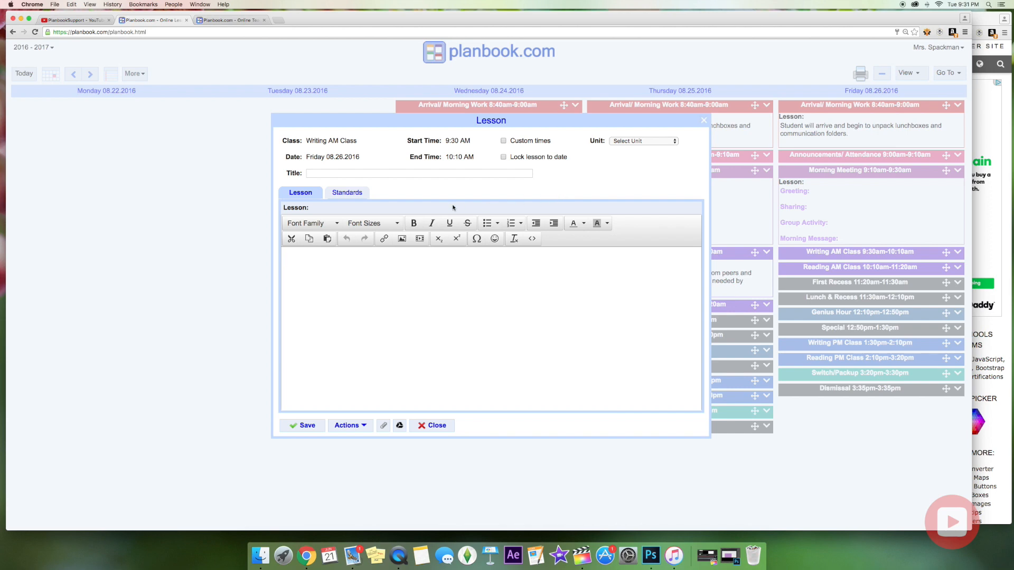
{"action": "left_click", "coordinate": [431, 427]}
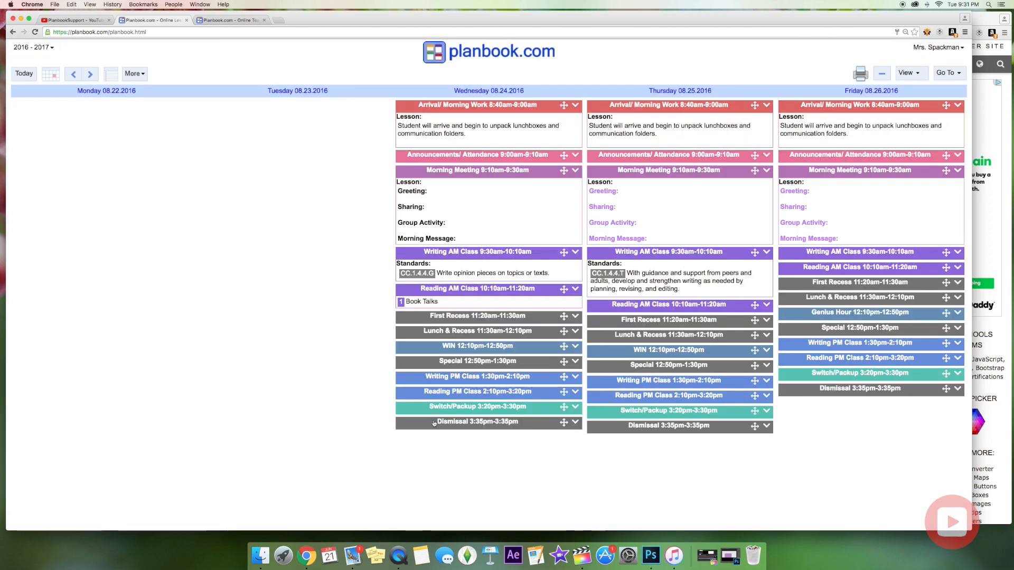
{"action": "left_click", "coordinate": [951, 75]}
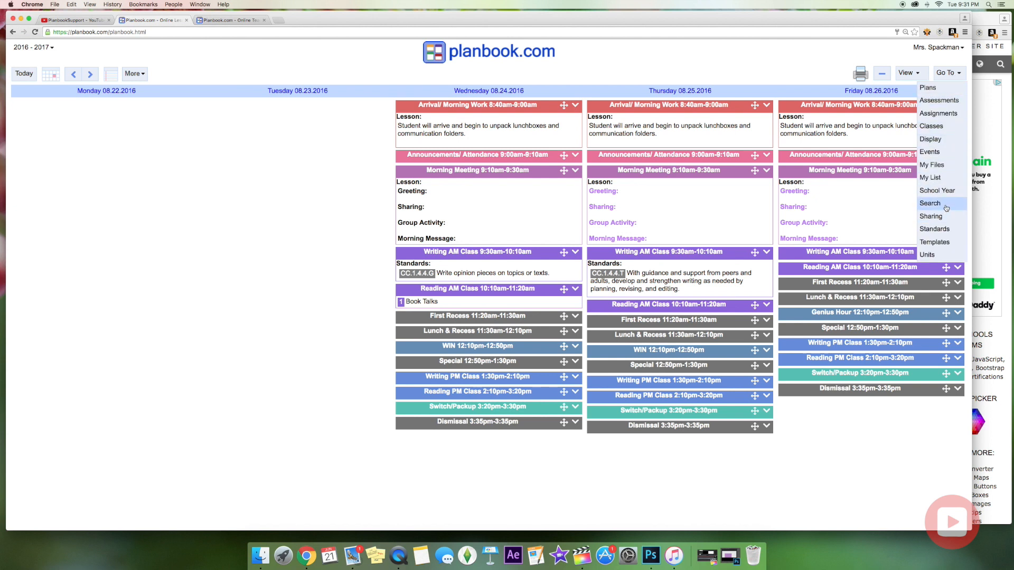
In the display settings, rename lesson Section 4 to 'Mater'.
{"action": "left_click", "coordinate": [942, 140]}
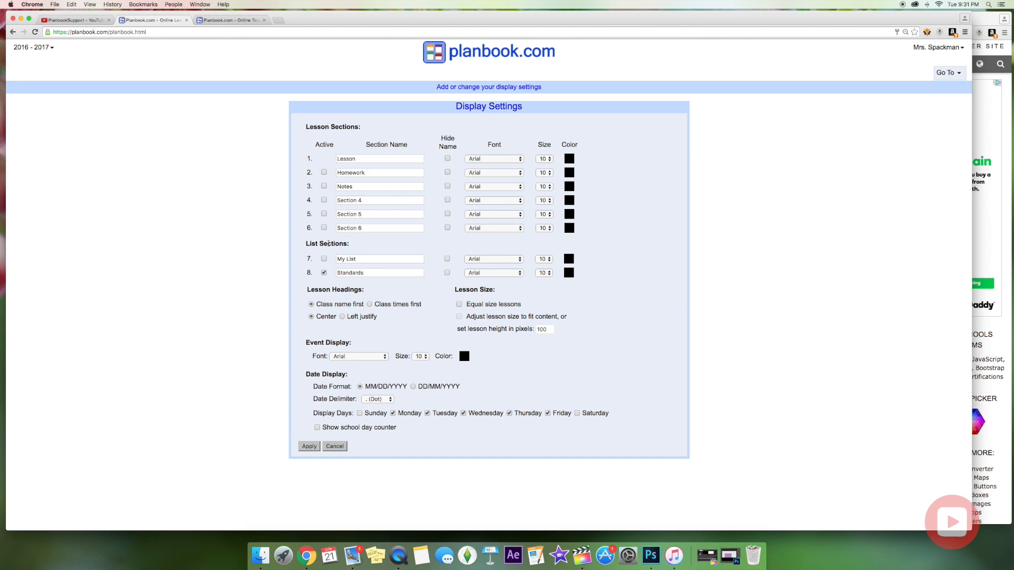
{"action": "triple_click", "coordinate": [362, 200]}
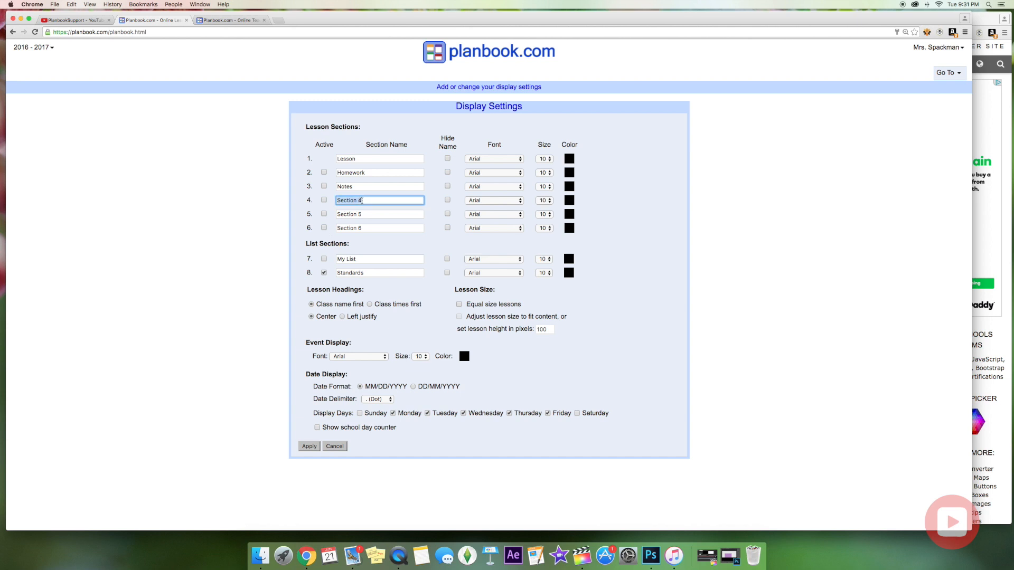
{"action": "type", "text": "MAT"}
{"action": "key", "text": "BackSpace"}
{"action": "key", "text": "BackSpace"}
{"action": "type", "text": "ater"}
Leave Section 5's name unchanged, make the Notes section active, and apply the display settings.
{"action": "left_click", "coordinate": [358, 214]}
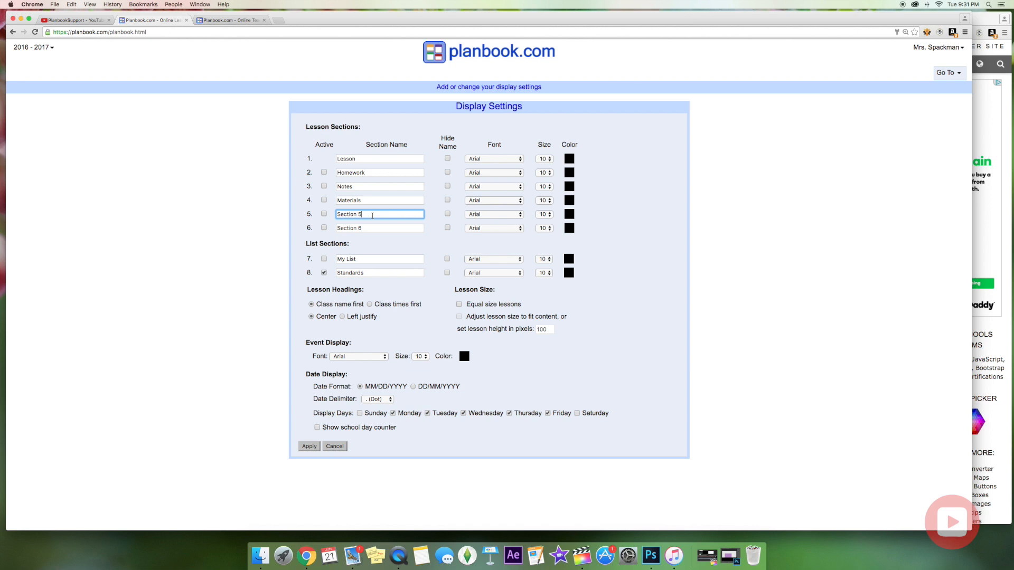
{"action": "left_click_drag", "start_coordinate": [372, 216], "coordinate": [326, 215]}
{"action": "left_click", "coordinate": [376, 243]}
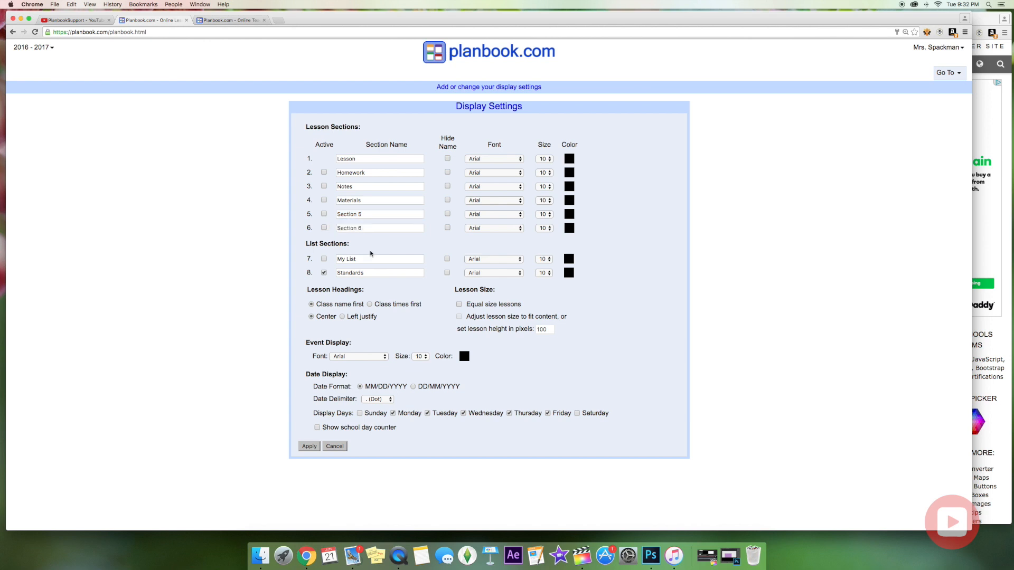
{"action": "left_click", "coordinate": [325, 186]}
{"action": "left_click", "coordinate": [305, 447]}
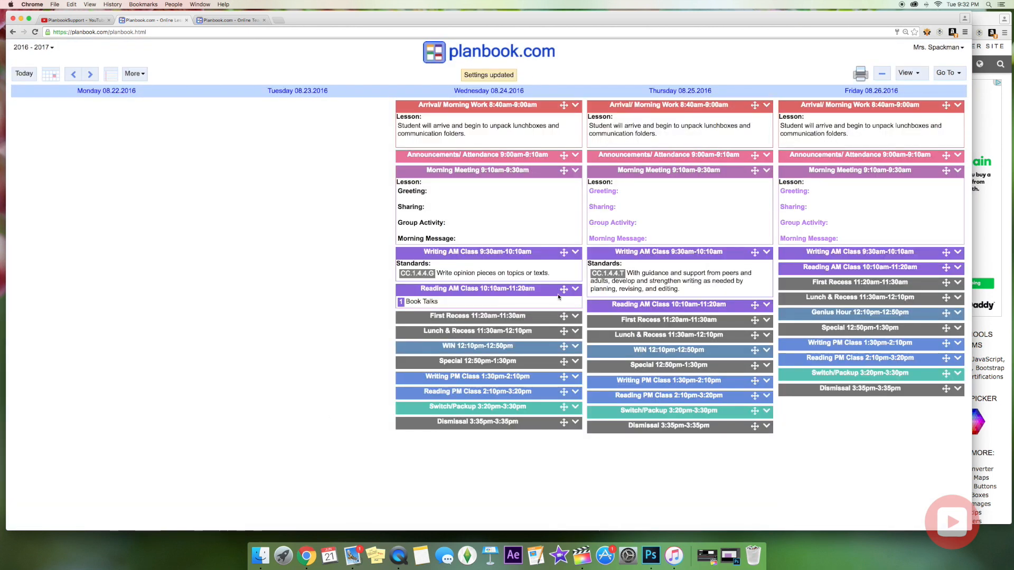
Give Friday's Writing AM lesson the text 'an awesome writing lesson' and homework 'Find clipart/words/pictures that inspire you as a writer'.
{"action": "left_click", "coordinate": [852, 253]}
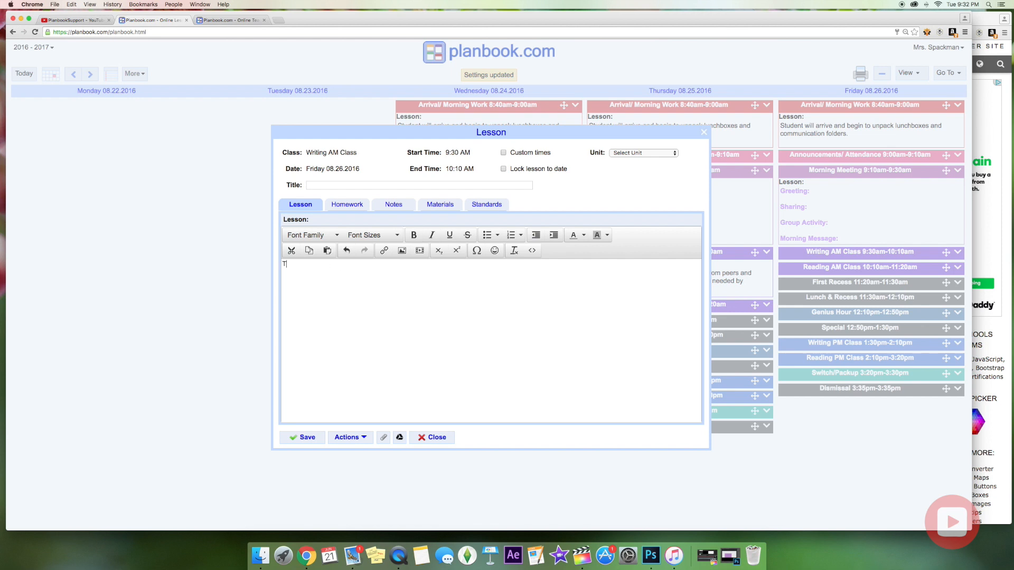
{"action": "type", "text": "an awesome writing lesson"}
{"action": "left_click", "coordinate": [352, 208]}
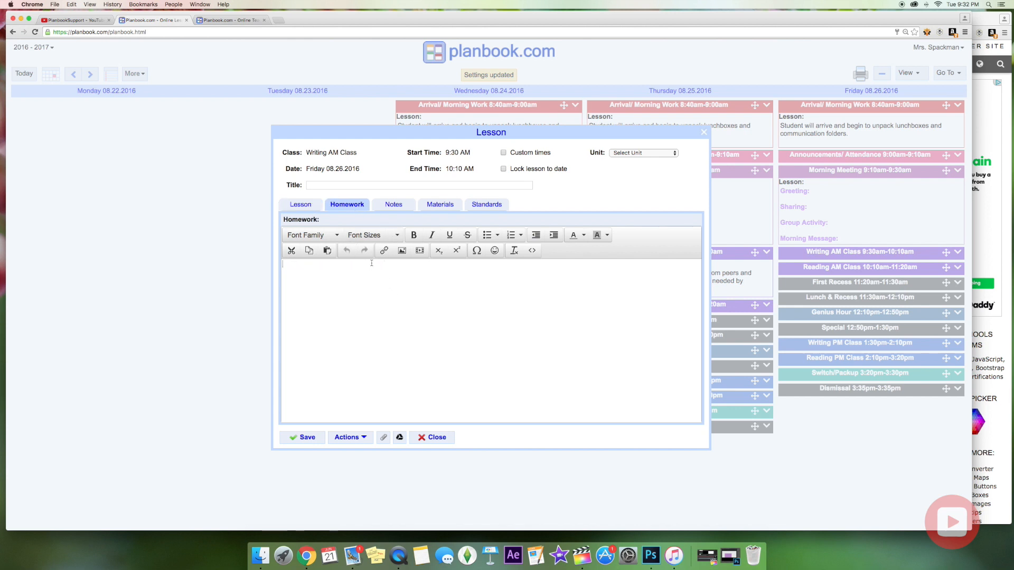
{"action": "type", "text": "Find clipart/words/pictures that inspire you as a writer"}
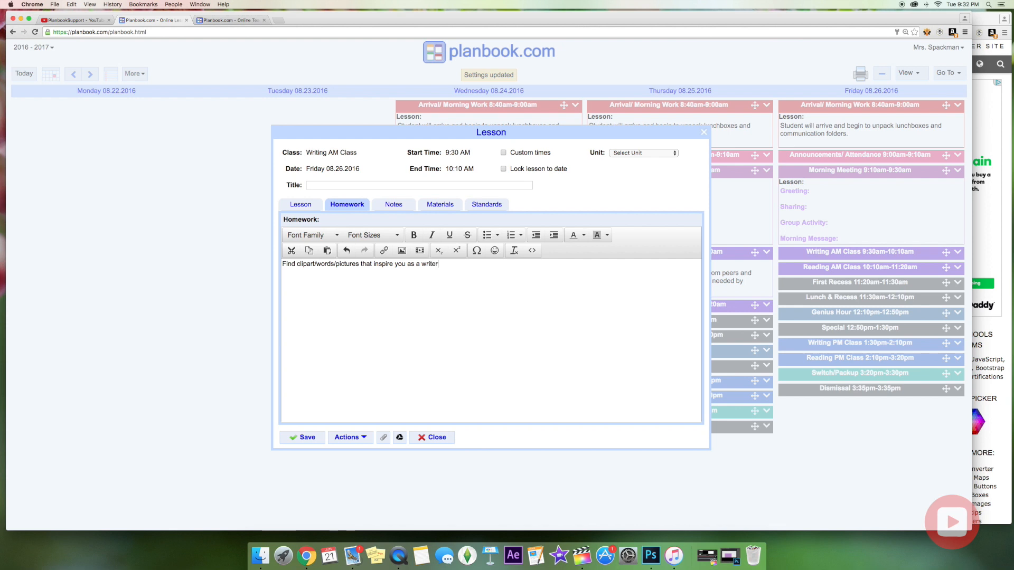
Add the note 'Be sure to have an example person completed' to the lesson.
{"action": "left_click", "coordinate": [397, 206]}
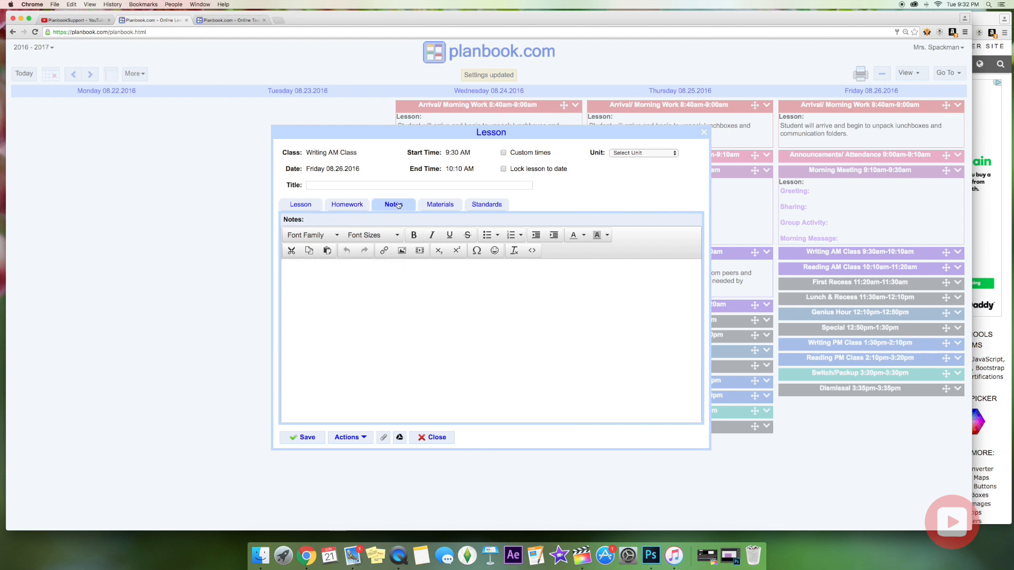
{"action": "left_click", "coordinate": [394, 265]}
{"action": "type", "text": "Be su"}
{"action": "type", "text": "person completed"}
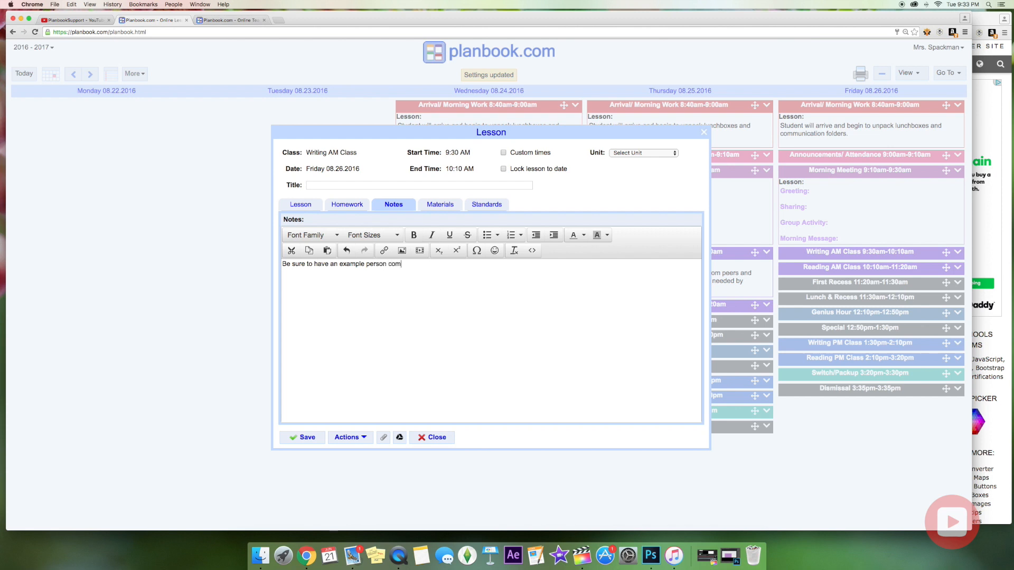
List the lesson materials as watercolor and magazine on separate lines.
{"action": "left_click", "coordinate": [448, 206]}
{"action": "type", "text": "water"}
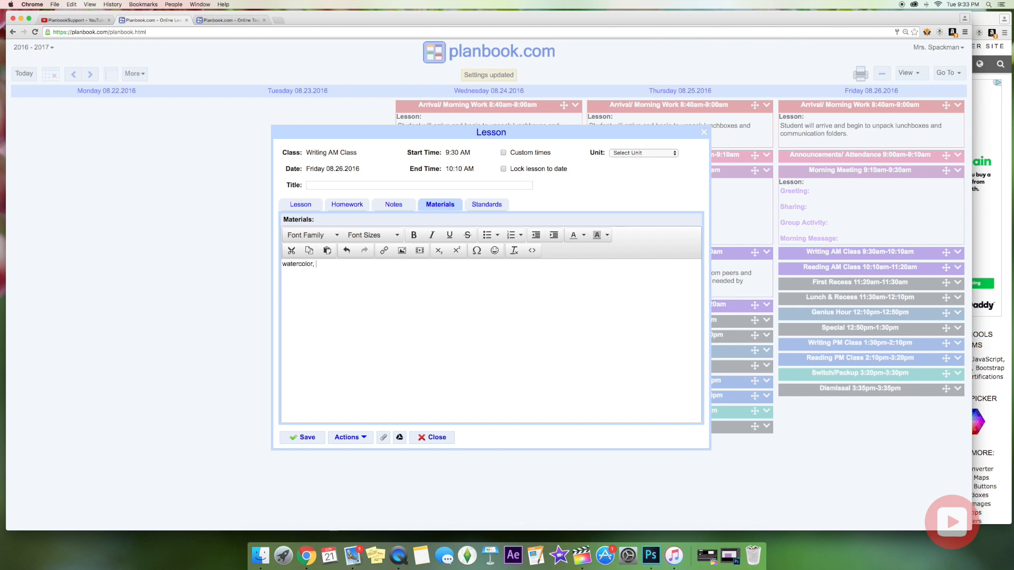
{"action": "type", "text": "color"}
{"action": "key", "text": "Return"}
{"action": "type", "text": "magazine"}
{"action": "left_click", "coordinate": [487, 207]}
Attach standard CC.1.4.4.B from CC - English Language Arts to Friday's Writing AM lesson.
{"action": "left_click", "coordinate": [351, 221]}
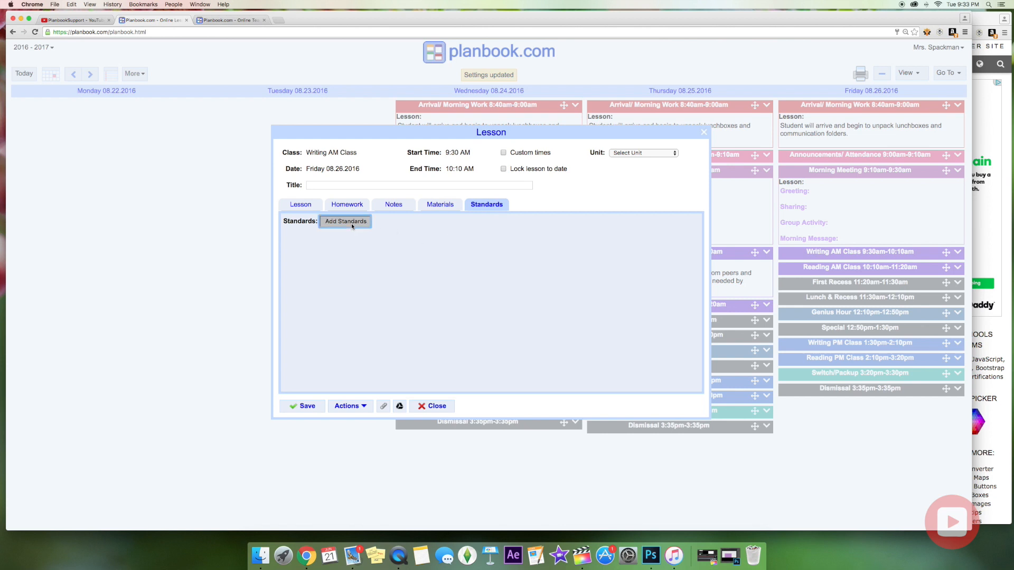
{"action": "left_click", "coordinate": [380, 224]}
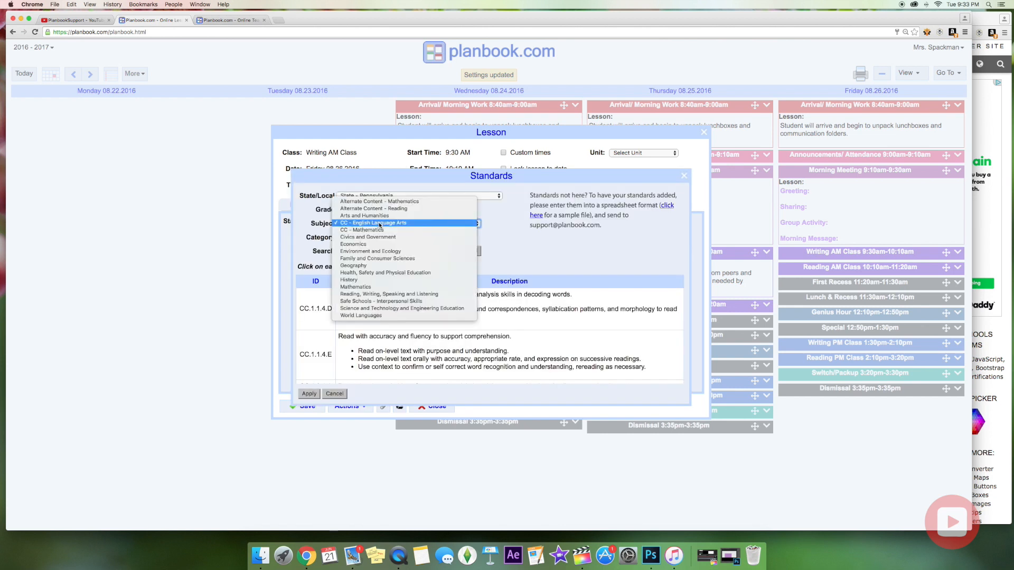
{"action": "left_click", "coordinate": [380, 224]}
{"action": "scroll", "coordinate": [381, 330], "scroll_direction": "down", "scroll_amount": 3}
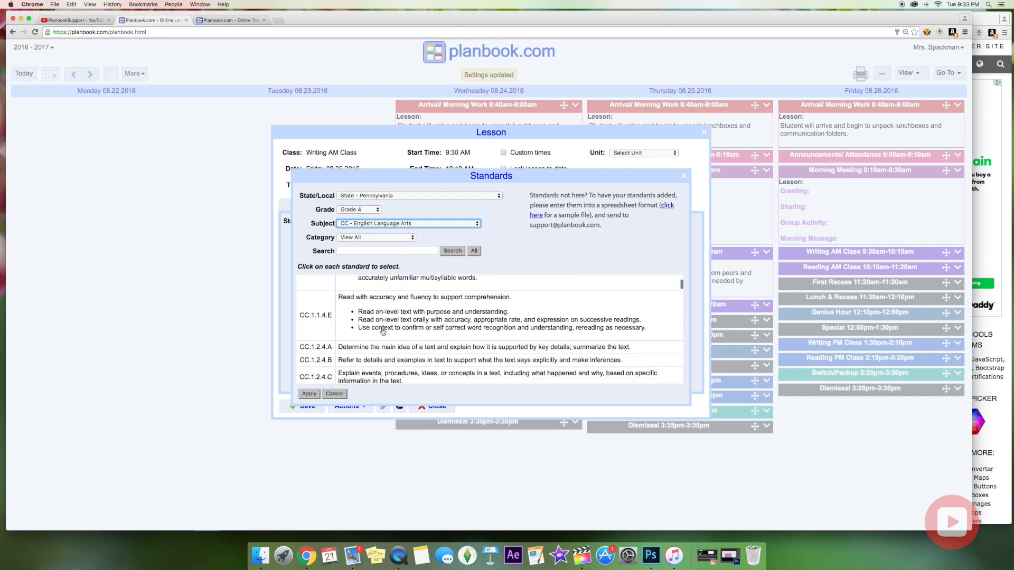
{"action": "scroll", "coordinate": [382, 331], "scroll_direction": "down", "scroll_amount": 10}
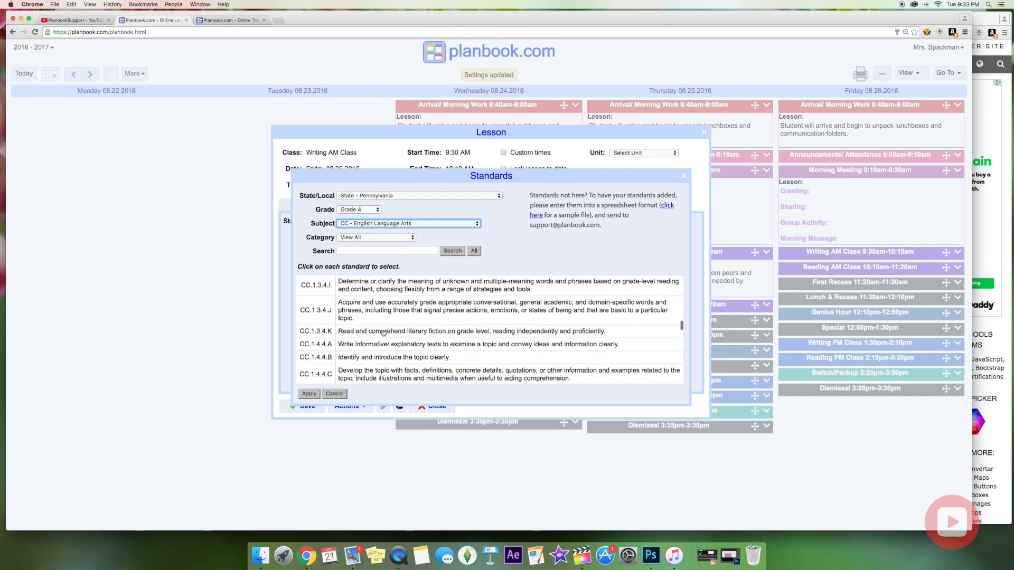
{"action": "scroll", "coordinate": [383, 332], "scroll_direction": "down", "scroll_amount": 5}
{"action": "scroll", "coordinate": [384, 331], "scroll_direction": "up", "scroll_amount": 4}
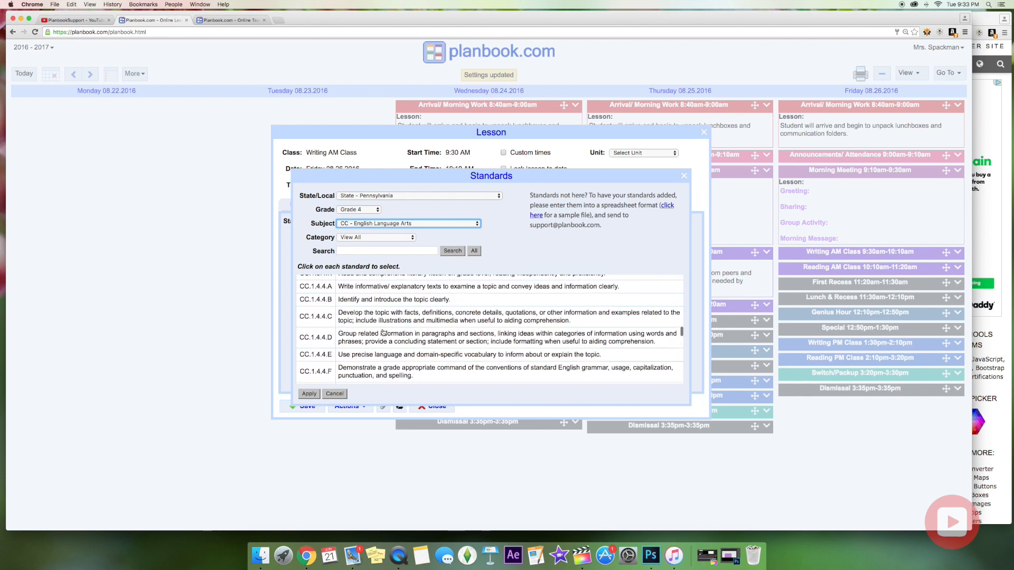
{"action": "scroll", "coordinate": [383, 332], "scroll_direction": "down", "scroll_amount": 1}
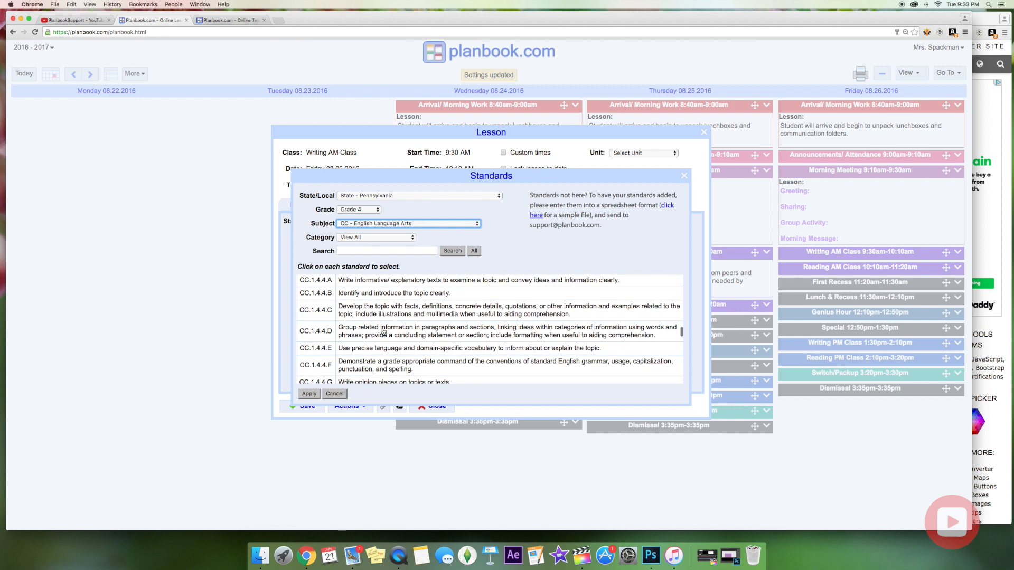
{"action": "left_click", "coordinate": [380, 296]}
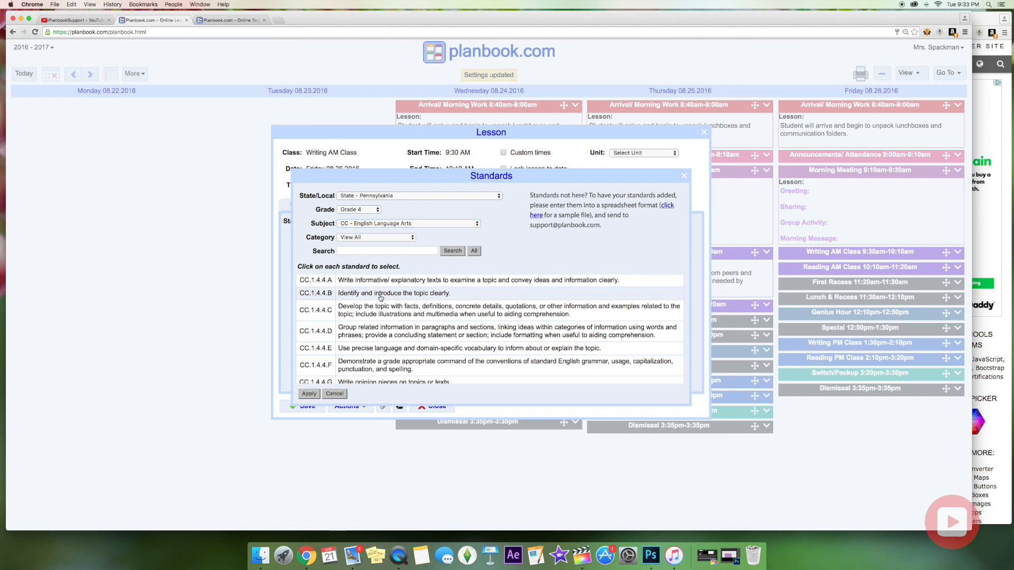
{"action": "left_click", "coordinate": [309, 393]}
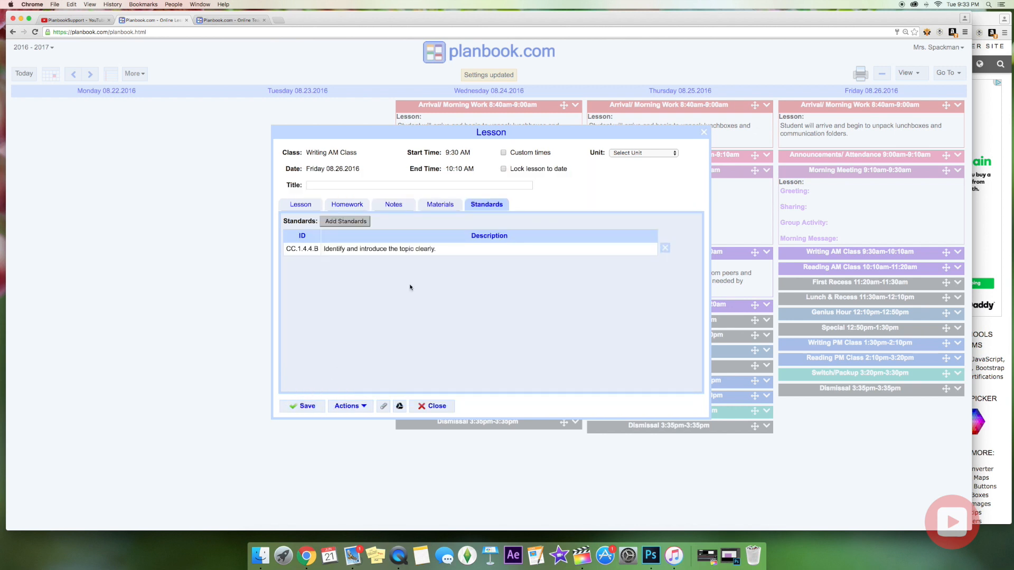
{"action": "left_click", "coordinate": [449, 208]}
{"action": "left_click", "coordinate": [411, 206]}
Review the lesson's homework and text sections, leaving the unit unchanged.
{"action": "left_click", "coordinate": [357, 206]}
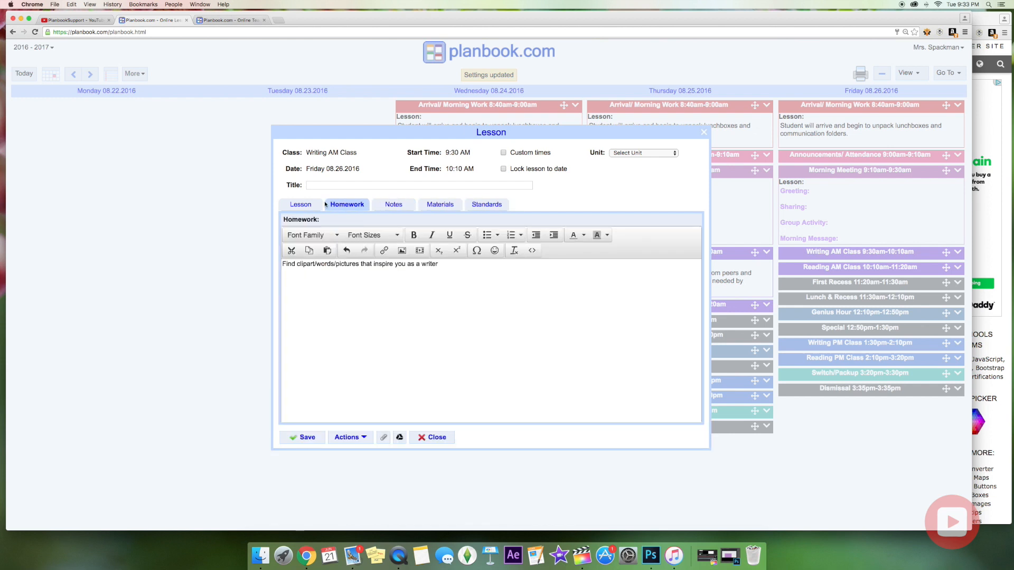
{"action": "left_click", "coordinate": [304, 206]}
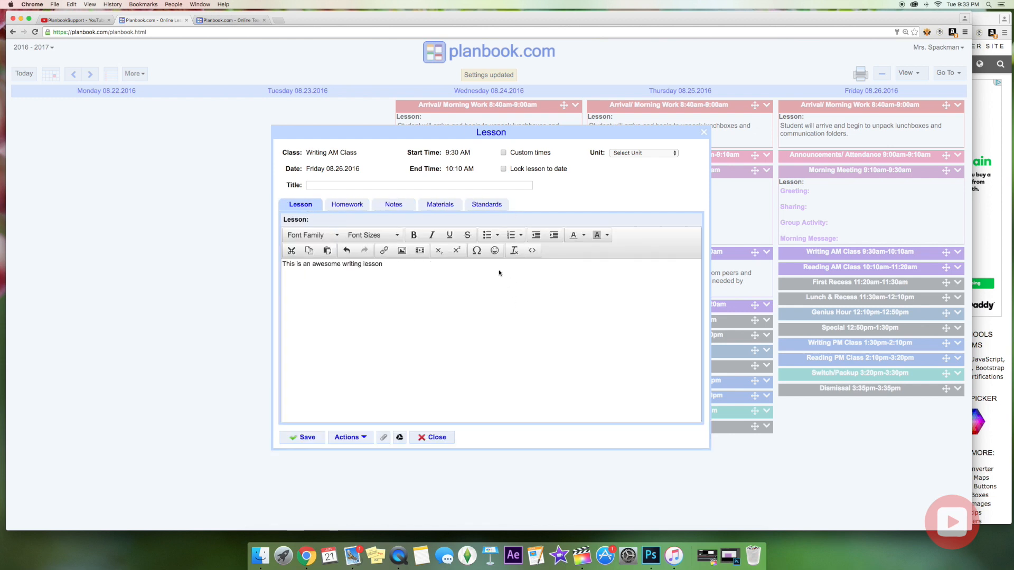
{"action": "left_click", "coordinate": [638, 153]}
{"action": "left_click", "coordinate": [635, 153]}
Open the Insert/edit video dialog in the lesson text, glancing at the Embed option.
{"action": "left_click", "coordinate": [400, 264]}
{"action": "left_click", "coordinate": [420, 250]}
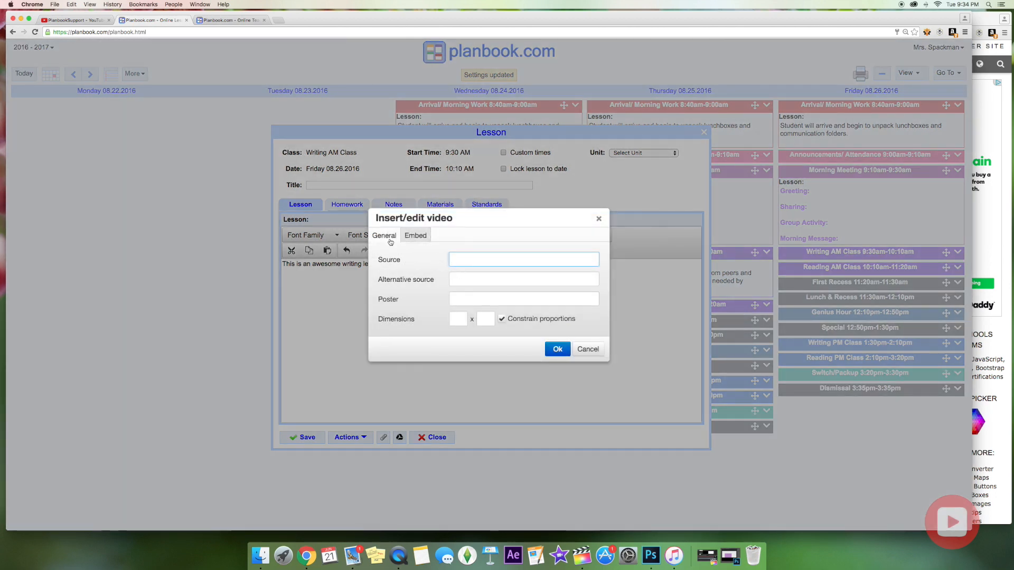
{"action": "left_click", "coordinate": [418, 238]}
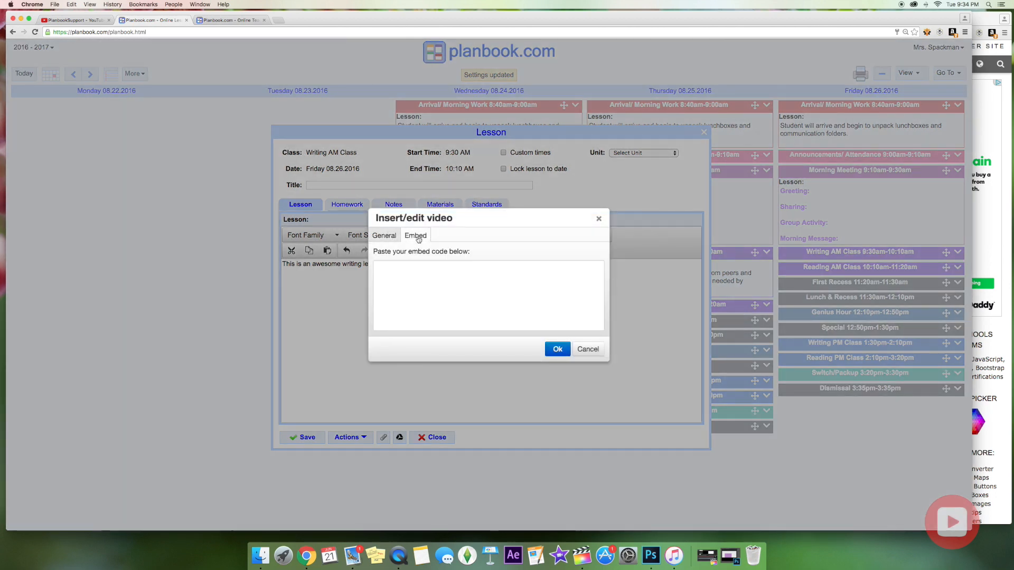
{"action": "left_click", "coordinate": [389, 237]}
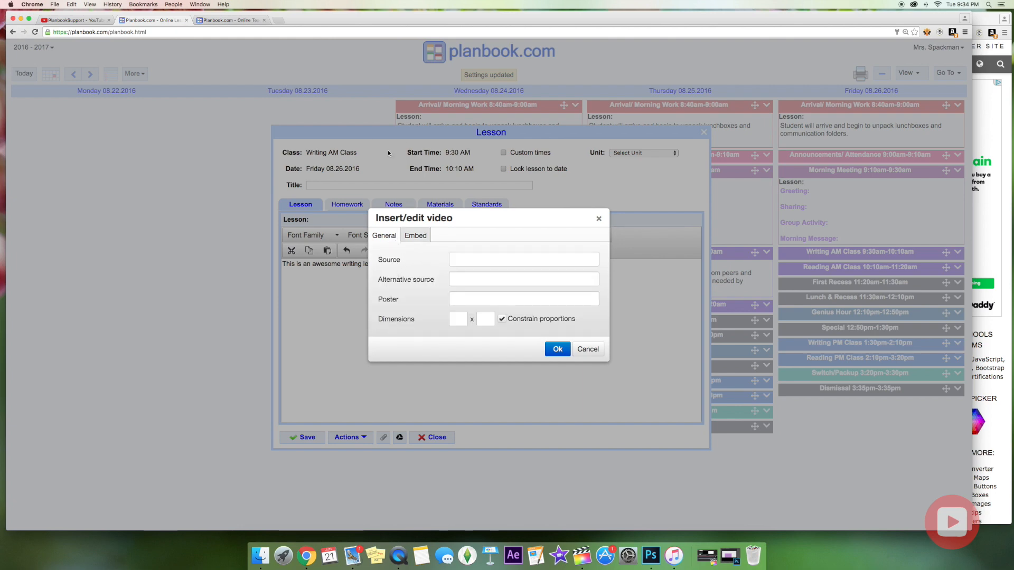
Open YouTube in a new tab and find 'the lettered classroom' Teacher Planner 2016 -2017 walkthrough video.
{"action": "left_click", "coordinate": [987, 25]}
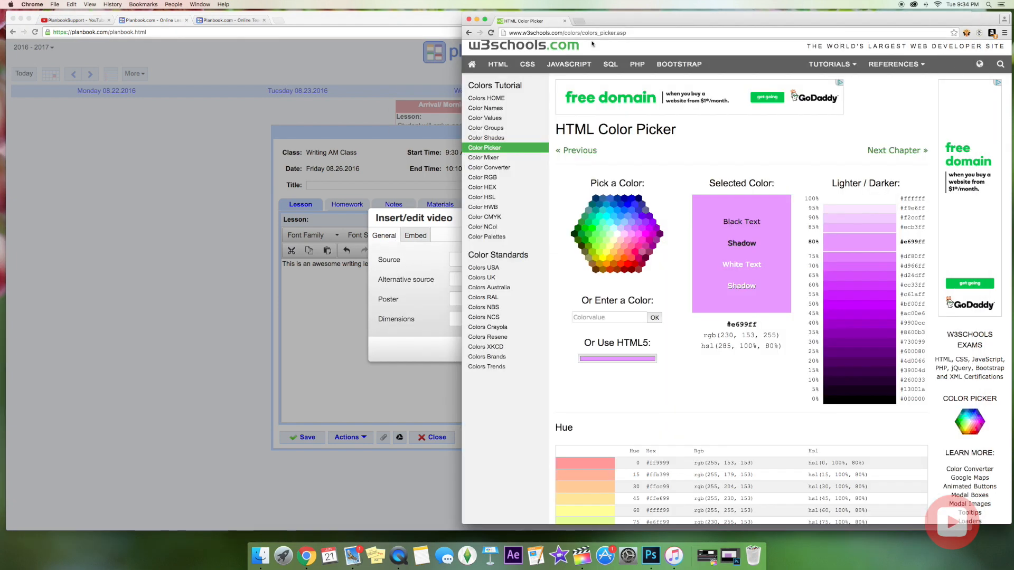
{"action": "left_click", "coordinate": [578, 21]}
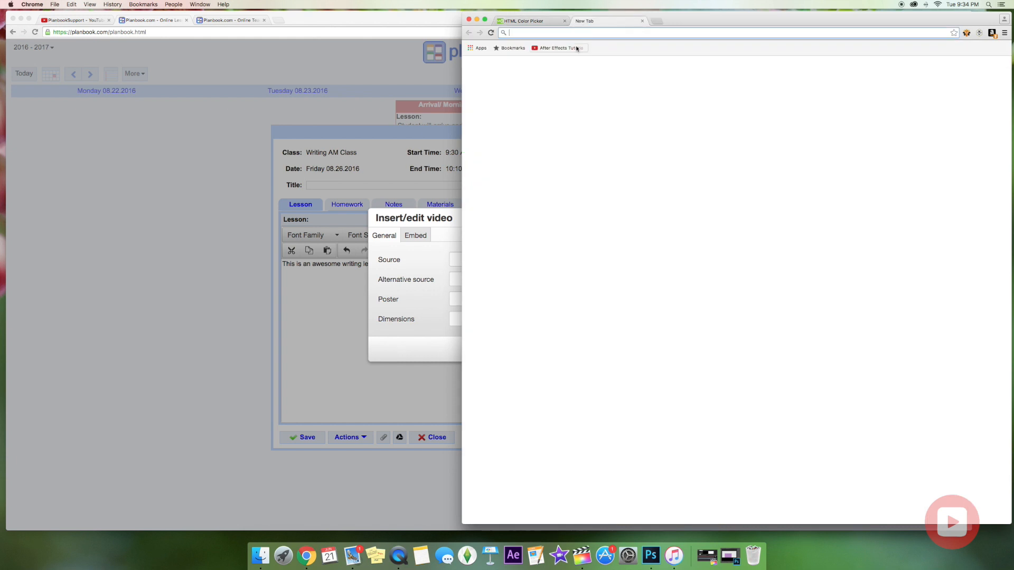
{"action": "type", "text": "youtube.com"}
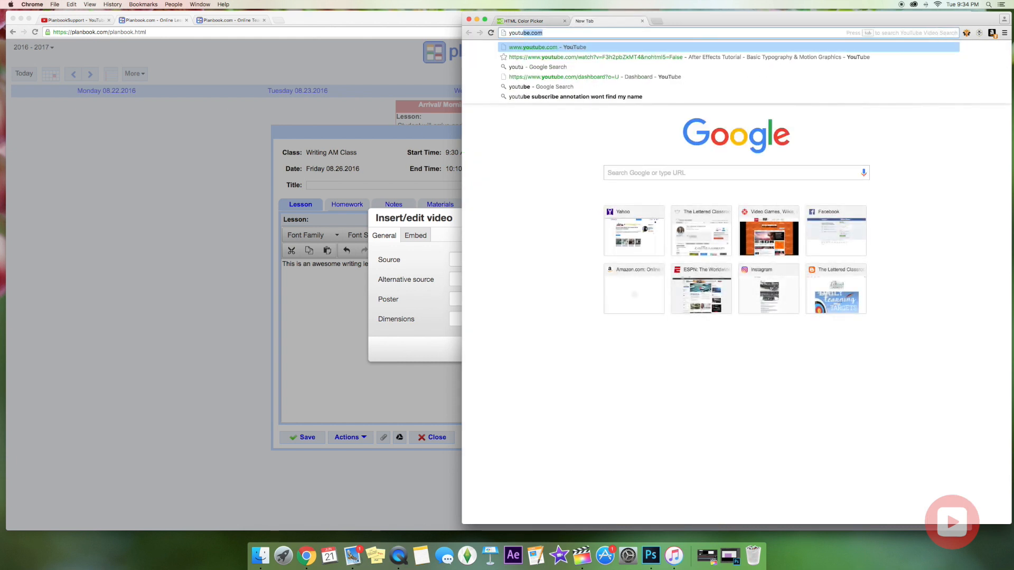
{"action": "key", "text": "Return"}
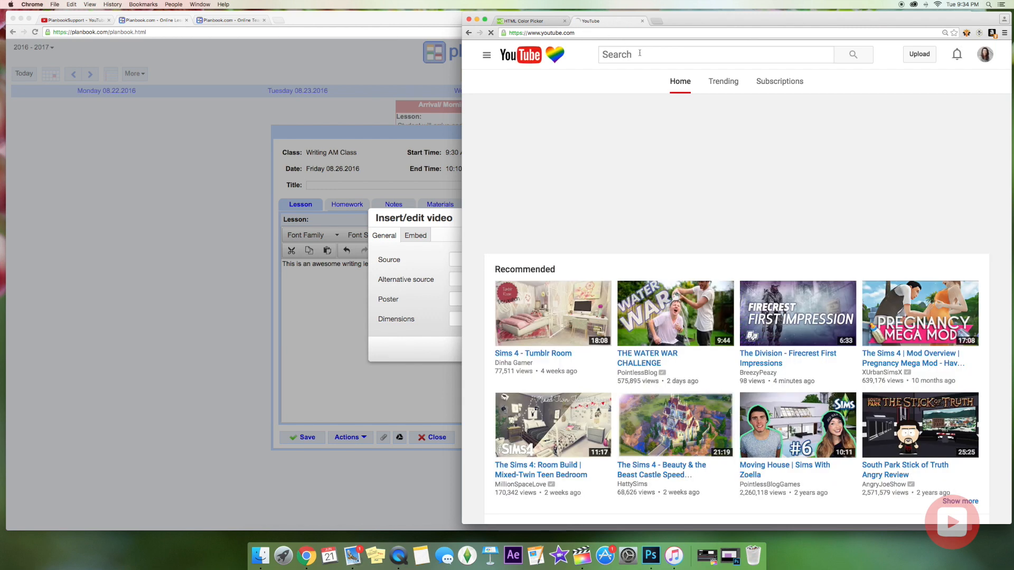
{"action": "left_click", "coordinate": [640, 53]}
{"action": "type", "text": "the lettered"}
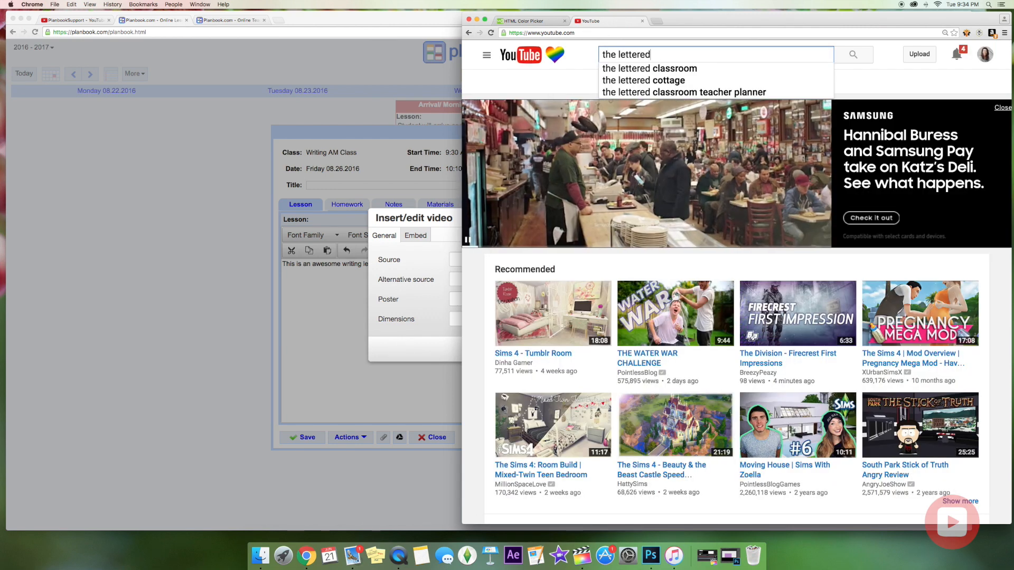
{"action": "left_click", "coordinate": [648, 69]}
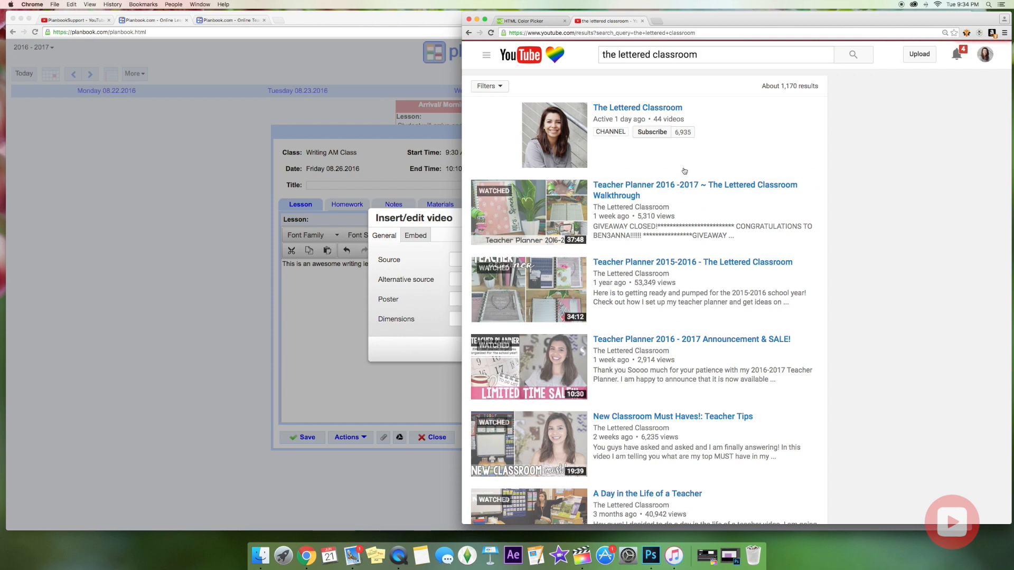
{"action": "left_click", "coordinate": [686, 185]}
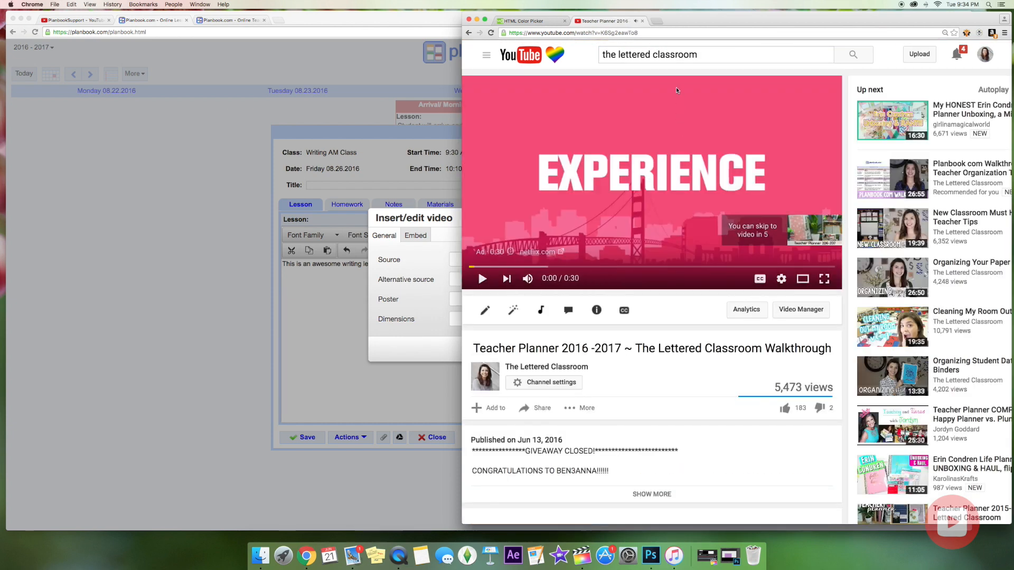
Copy the video's web address, then copy its embed code from the sharing options.
{"action": "left_click", "coordinate": [618, 32]}
{"action": "right_click", "coordinate": [621, 33]}
{"action": "left_click", "coordinate": [640, 44]}
{"action": "left_click", "coordinate": [569, 409]}
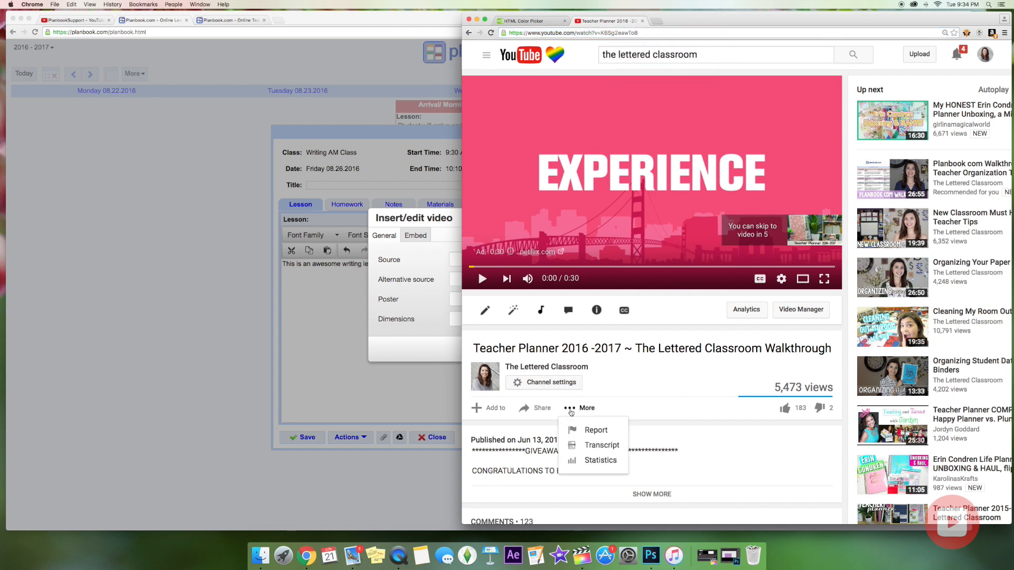
{"action": "left_click", "coordinate": [536, 408]}
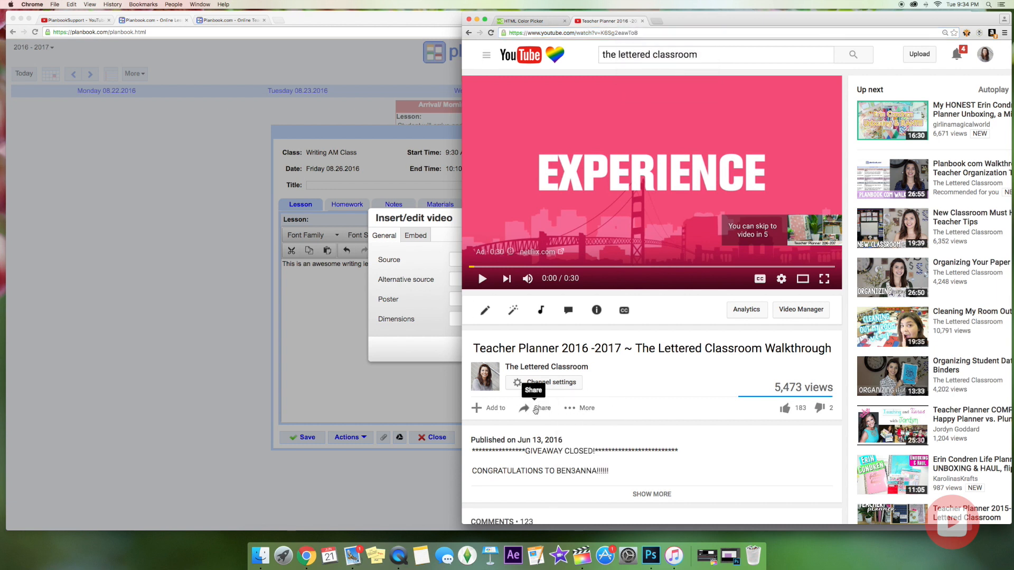
{"action": "left_click", "coordinate": [531, 440]}
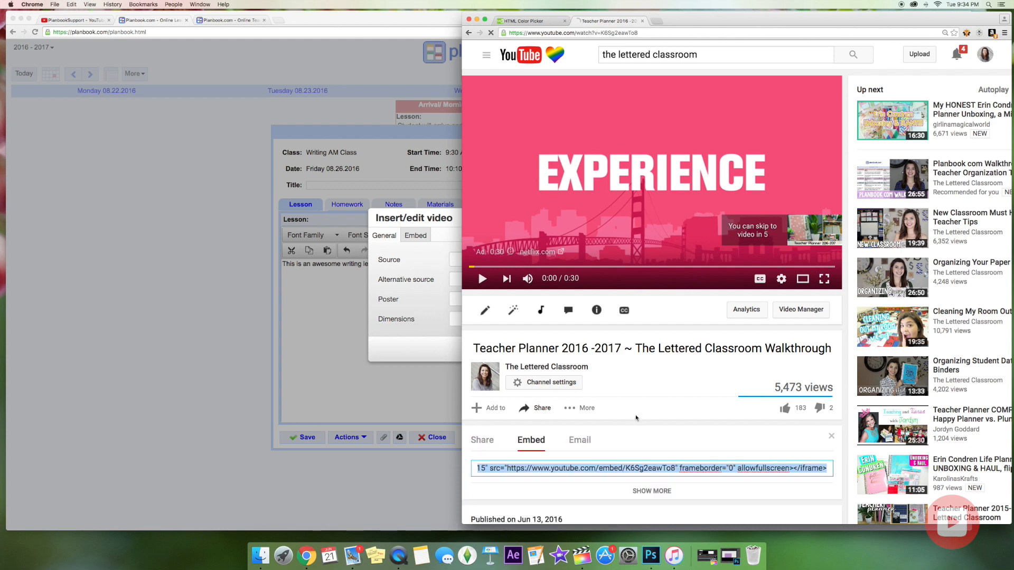
{"action": "scroll", "coordinate": [644, 423], "scroll_direction": "down", "scroll_amount": 2}
{"action": "right_click", "coordinate": [648, 397]}
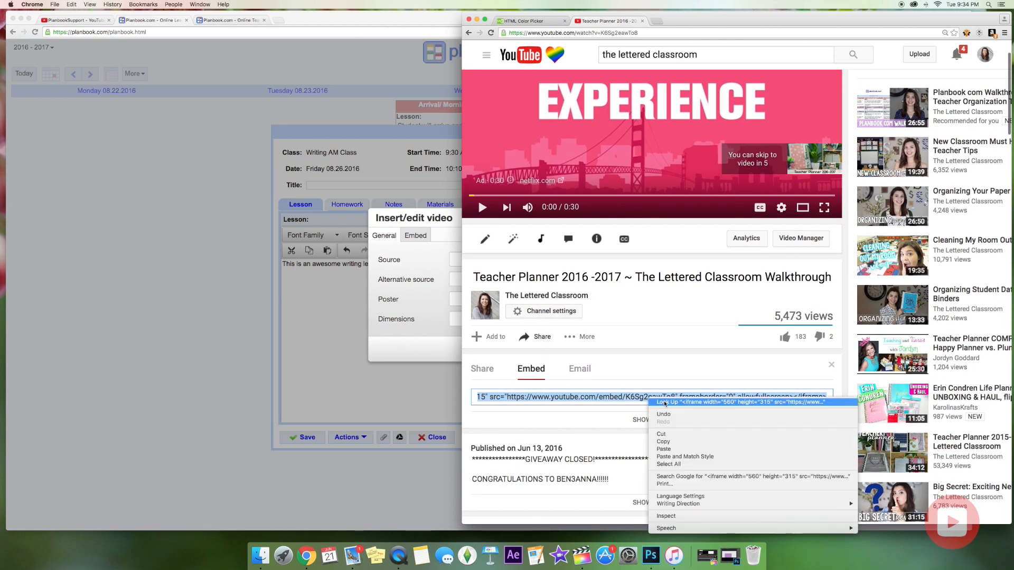
{"action": "left_click", "coordinate": [665, 442]}
Paste the YouTube embed code into Planbook's video dialog to embed the walkthrough in Friday's lesson.
{"action": "left_click", "coordinate": [436, 319]}
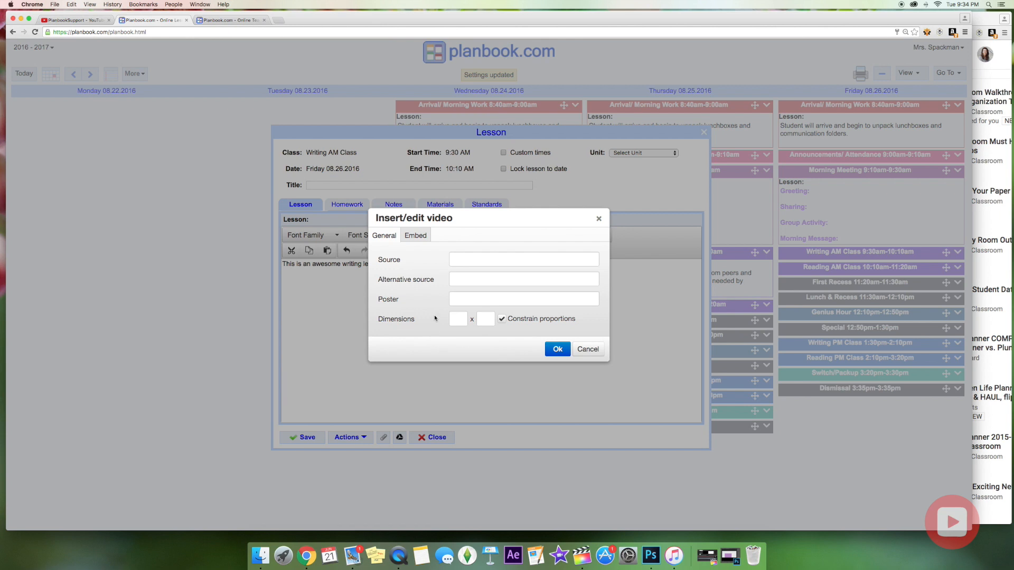
{"action": "left_click", "coordinate": [417, 236]}
{"action": "left_click", "coordinate": [431, 265]}
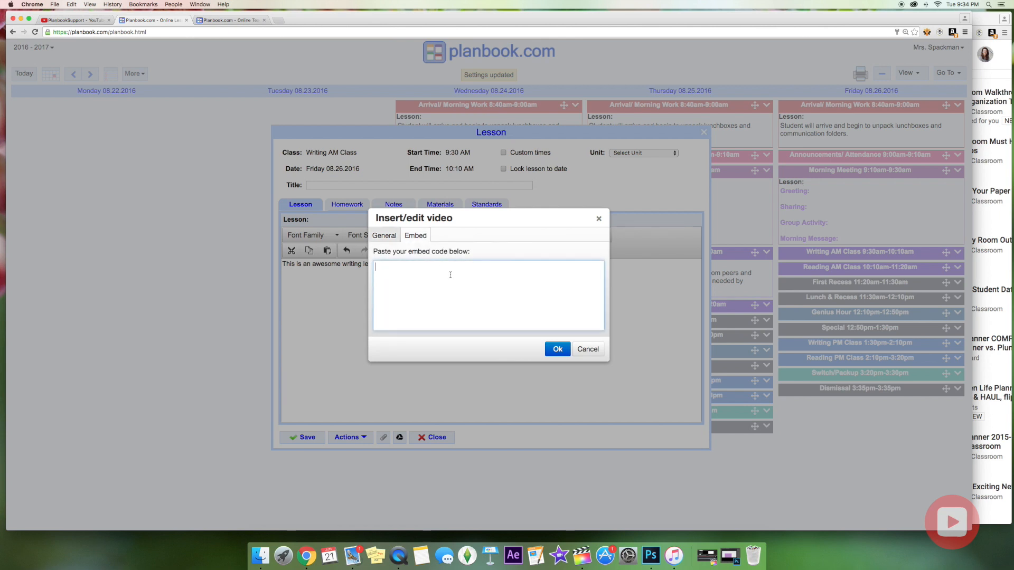
{"action": "key", "text": "super+v"}
{"action": "left_click", "coordinate": [557, 349]}
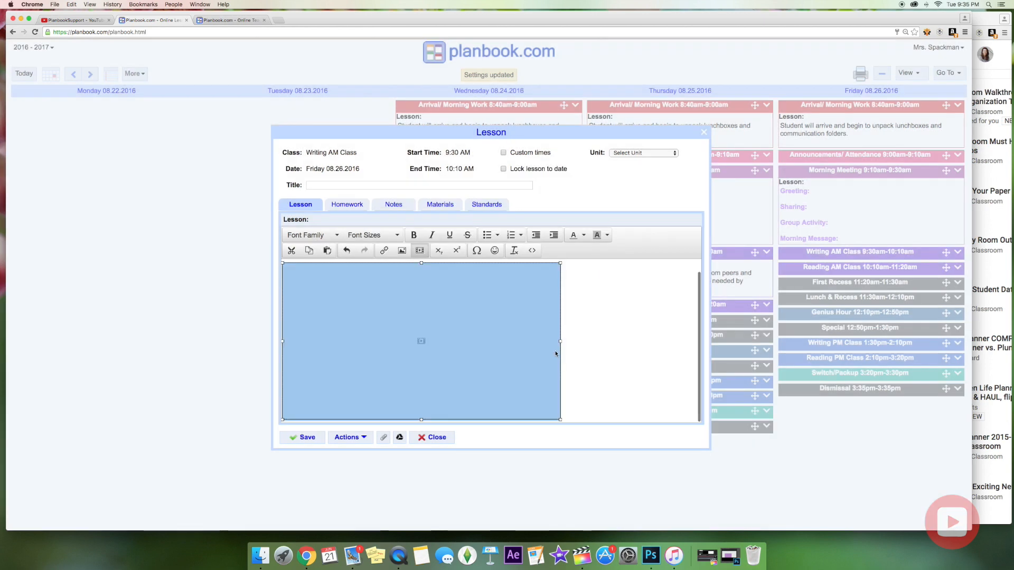
{"action": "left_click", "coordinate": [587, 352]}
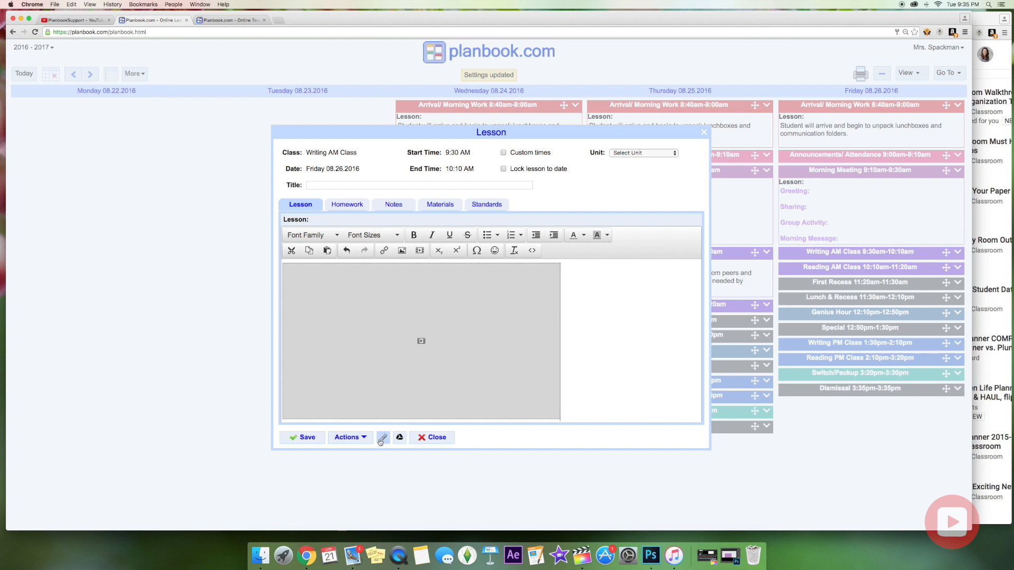
{"action": "left_click", "coordinate": [383, 441]}
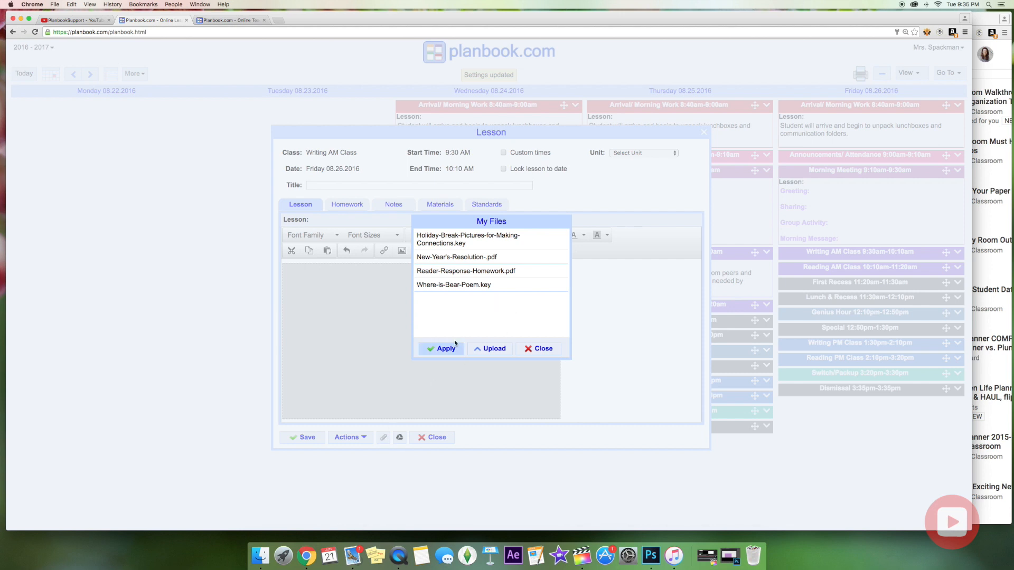
Attach Covers combined.pdf from Google Drive to Friday's Writing AM Class lesson.
{"action": "left_click", "coordinate": [492, 350]}
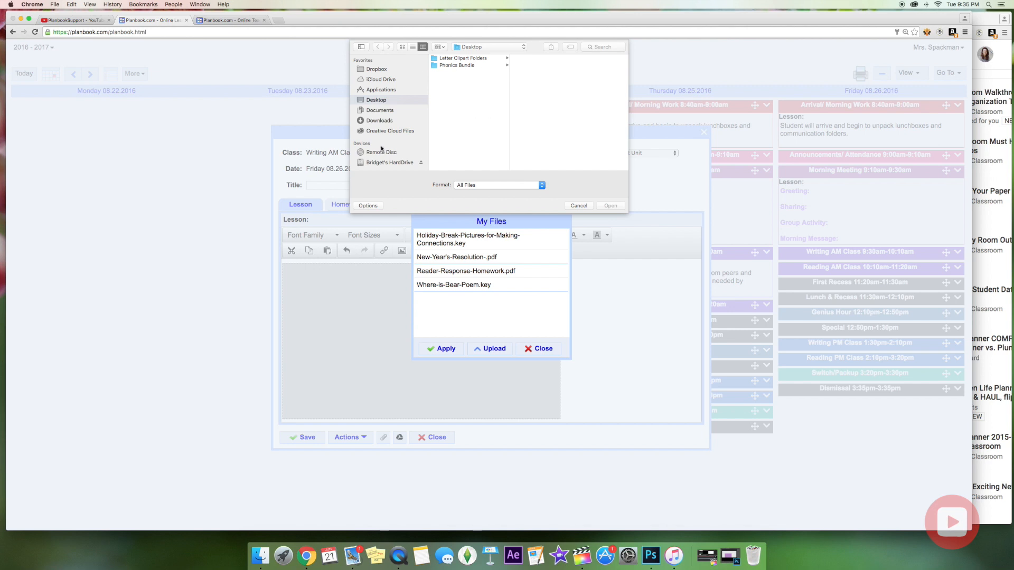
{"action": "left_click", "coordinate": [578, 205]}
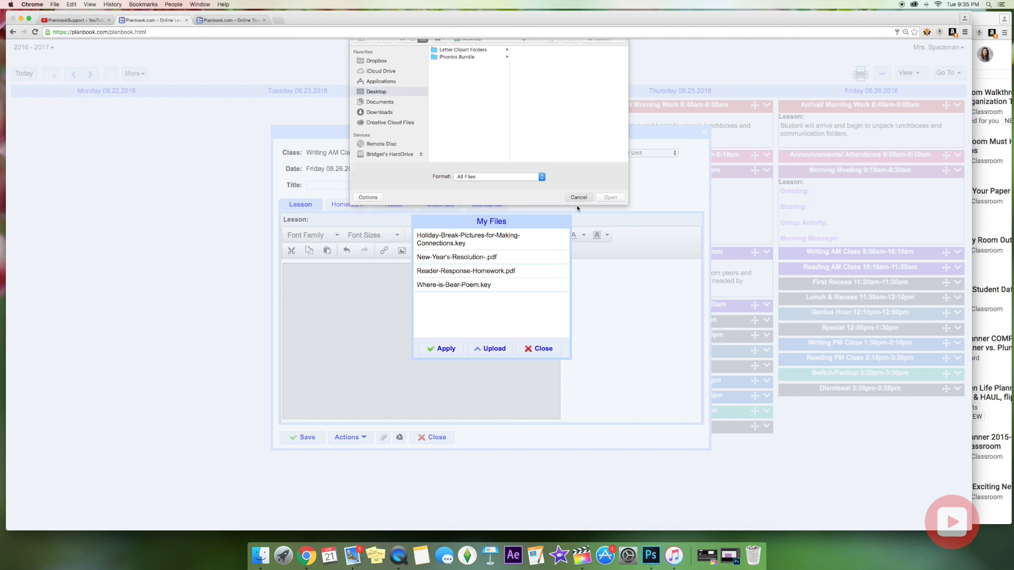
{"action": "left_click", "coordinate": [542, 349]}
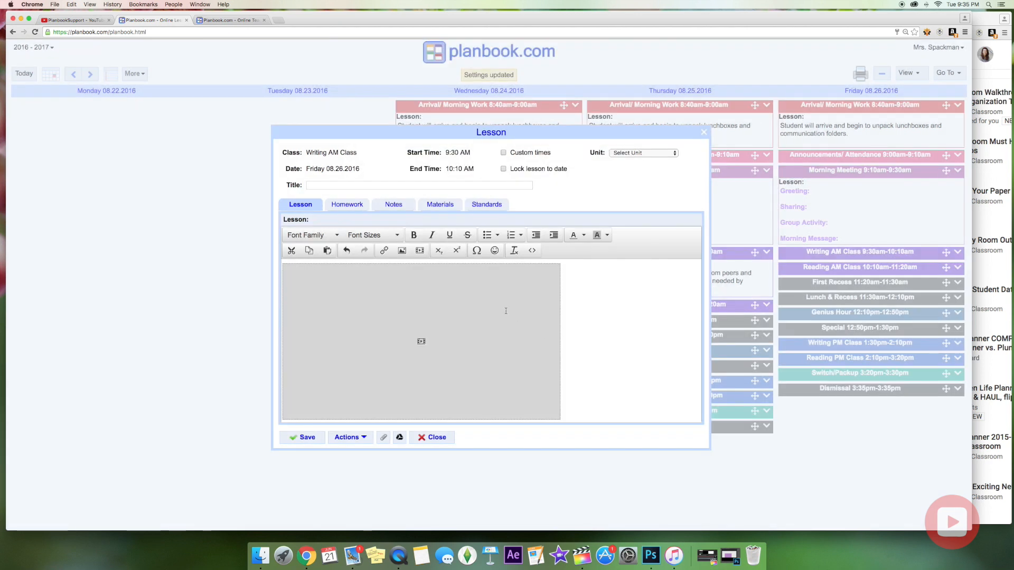
{"action": "left_click", "coordinate": [399, 438]}
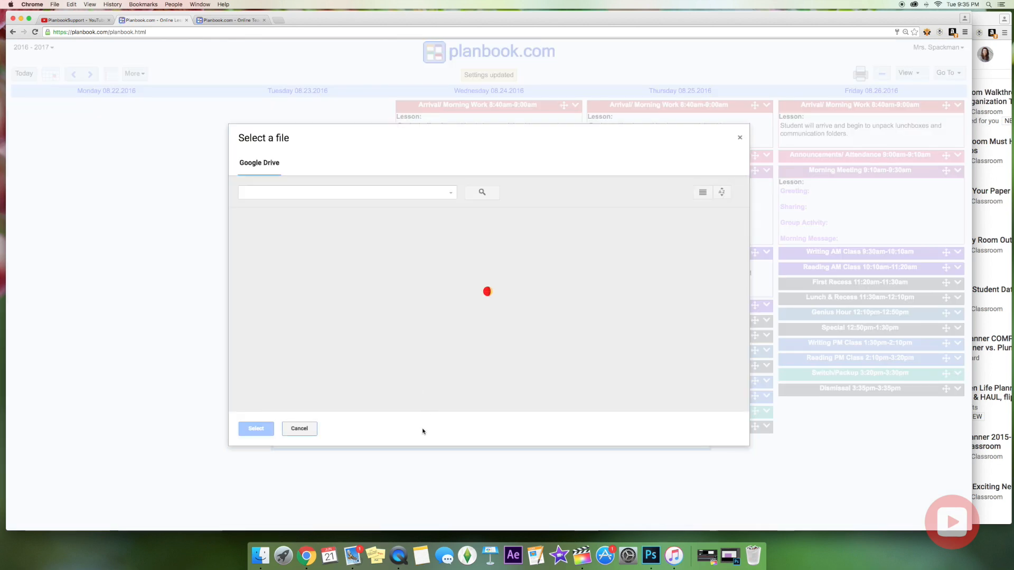
{"action": "scroll", "coordinate": [392, 299], "scroll_direction": "down", "scroll_amount": 10}
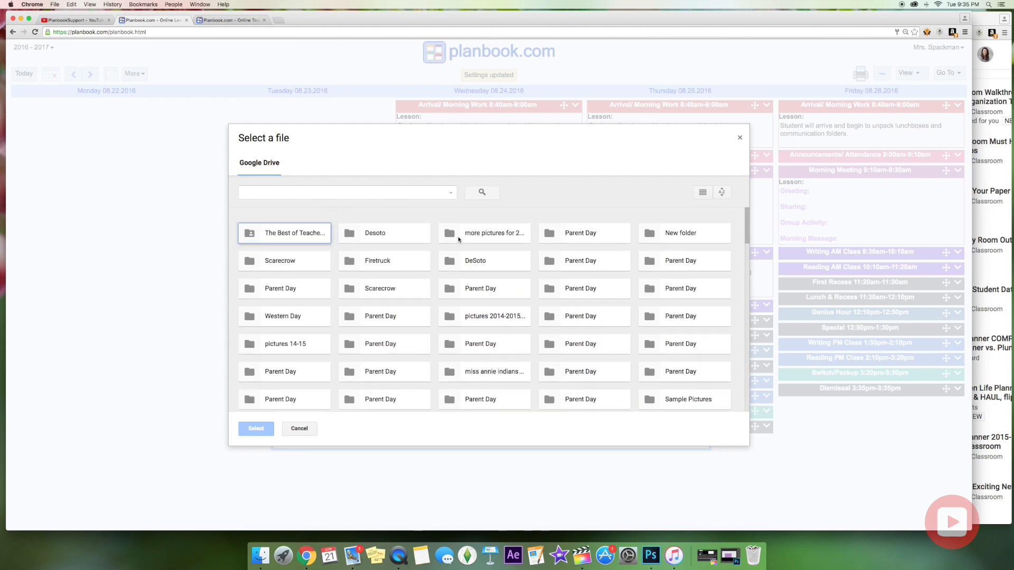
{"action": "scroll", "coordinate": [585, 350], "scroll_direction": "down", "scroll_amount": 3}
{"action": "scroll", "coordinate": [584, 350], "scroll_direction": "down", "scroll_amount": 7}
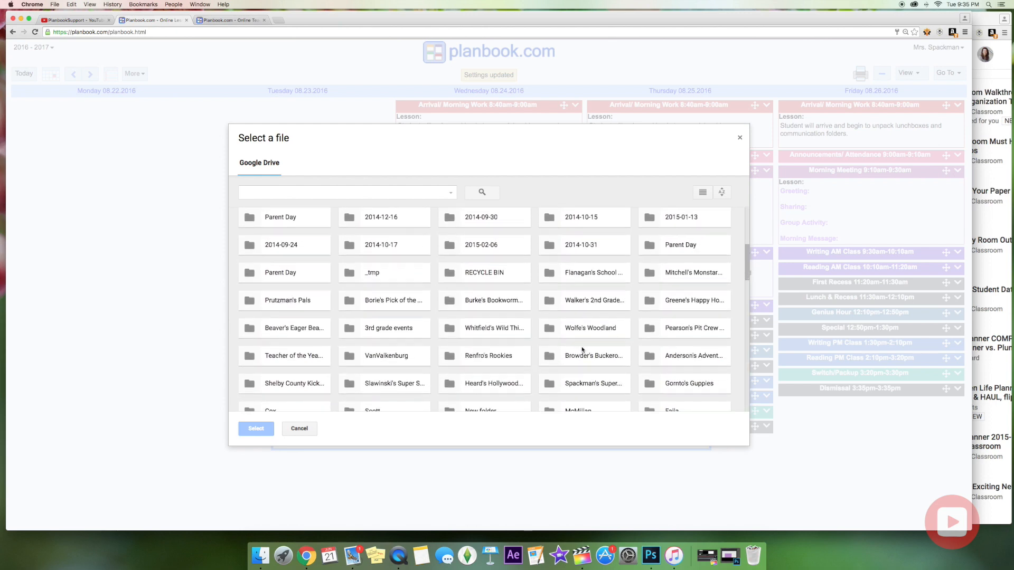
{"action": "scroll", "coordinate": [583, 346], "scroll_direction": "down", "scroll_amount": 8}
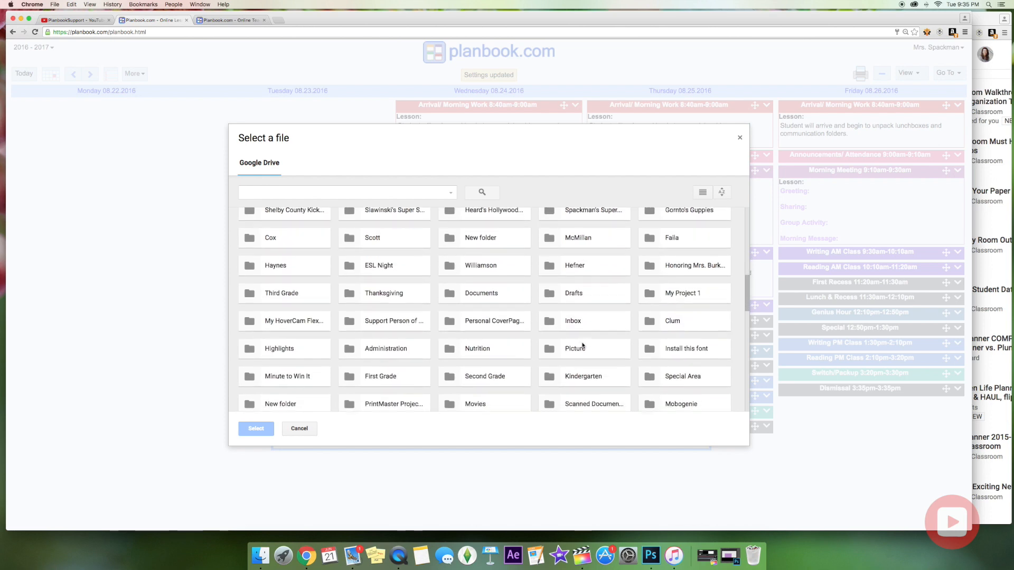
{"action": "scroll", "coordinate": [581, 343], "scroll_direction": "down", "scroll_amount": 10}
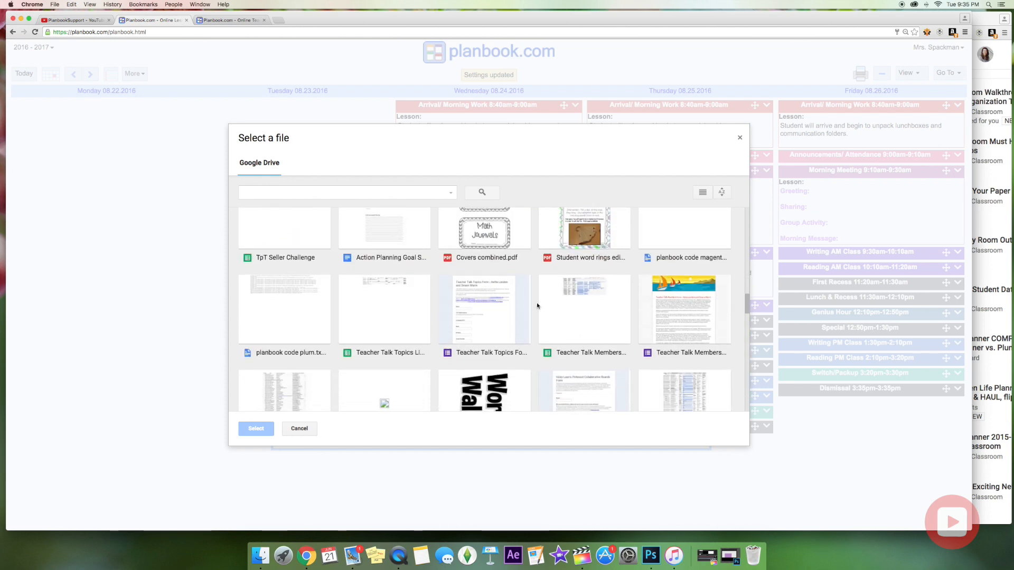
{"action": "left_click", "coordinate": [494, 239]}
{"action": "left_click", "coordinate": [257, 429]}
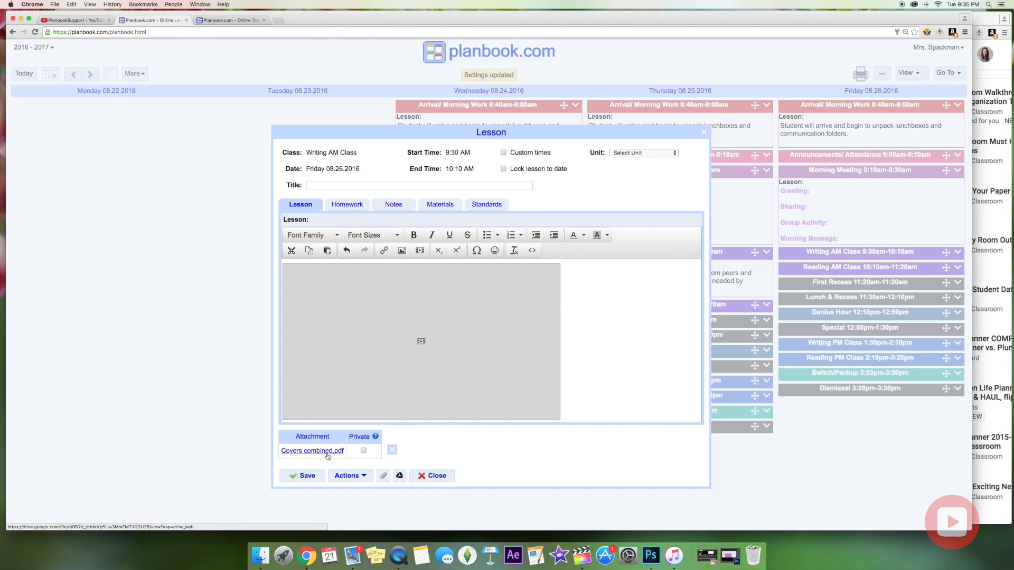
{"action": "left_click", "coordinate": [306, 476]}
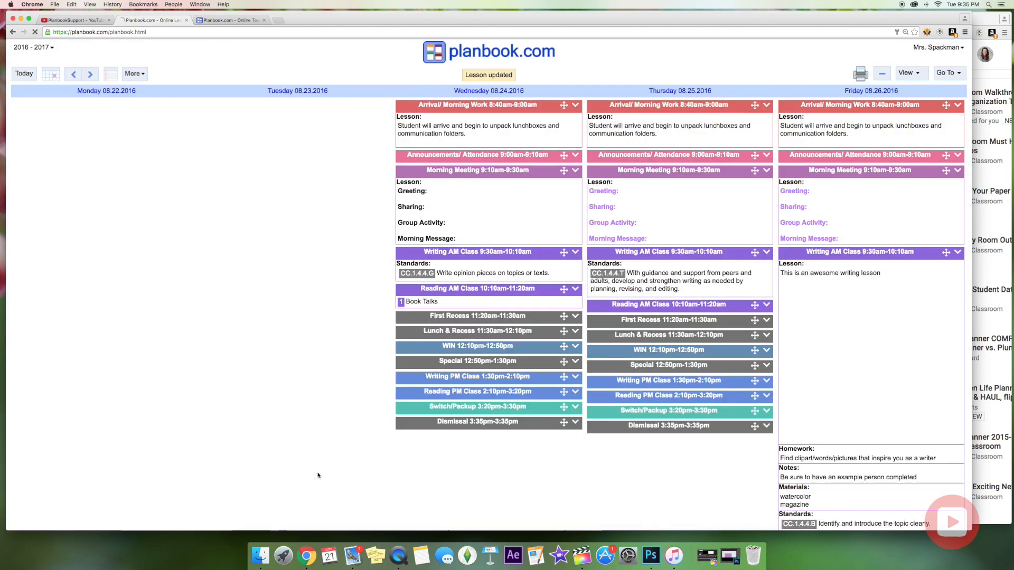
{"action": "scroll", "coordinate": [903, 305], "scroll_direction": "down", "scroll_amount": 1}
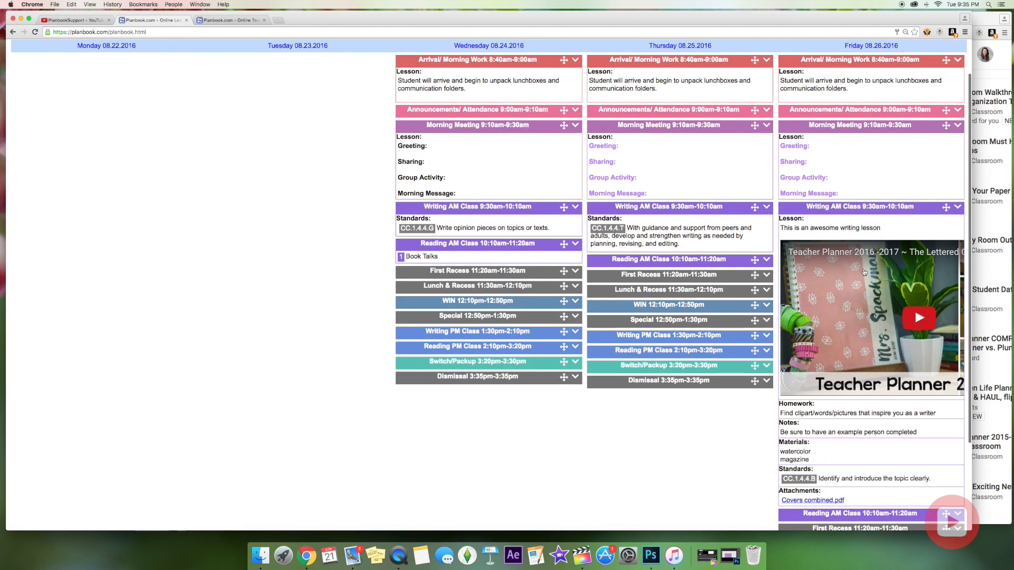
{"action": "scroll", "coordinate": [902, 305], "scroll_direction": "down", "scroll_amount": 2}
{"action": "scroll", "coordinate": [874, 290], "scroll_direction": "down", "scroll_amount": 1}
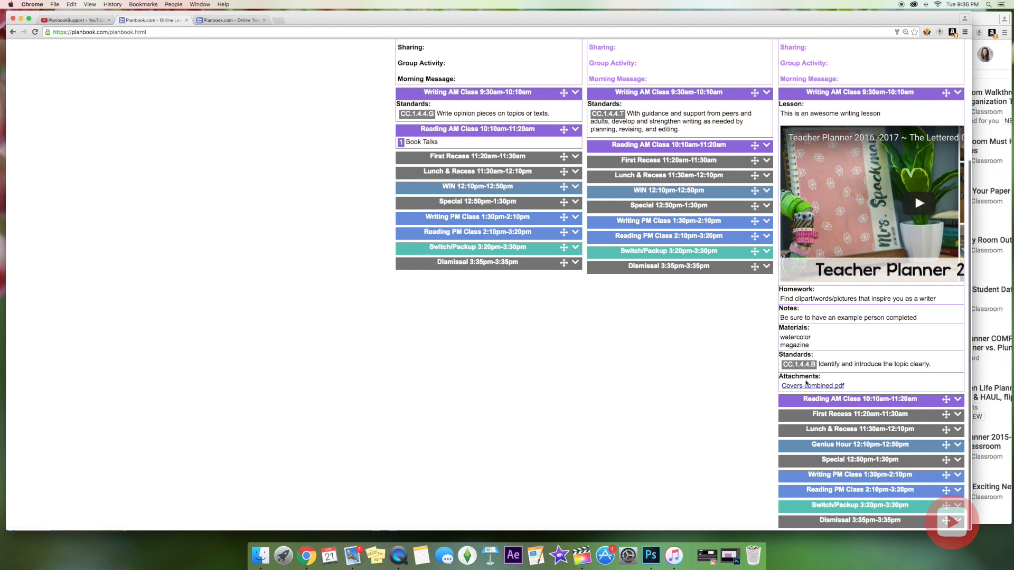
{"action": "scroll", "coordinate": [866, 354], "scroll_direction": "up", "scroll_amount": 1}
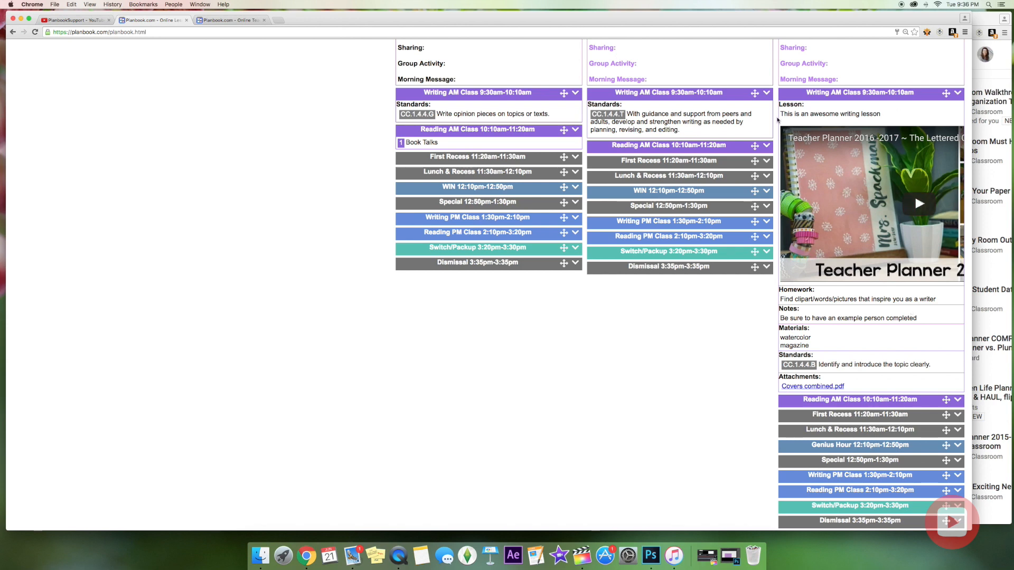
{"action": "scroll", "coordinate": [805, 154], "scroll_direction": "up", "scroll_amount": 2}
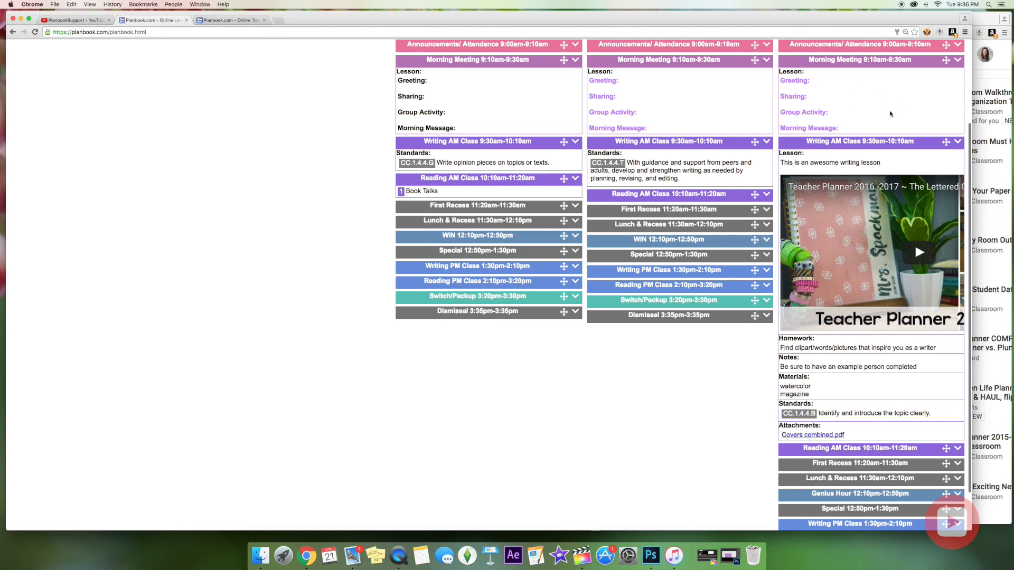
{"action": "scroll", "coordinate": [891, 113], "scroll_direction": "up", "scroll_amount": 4}
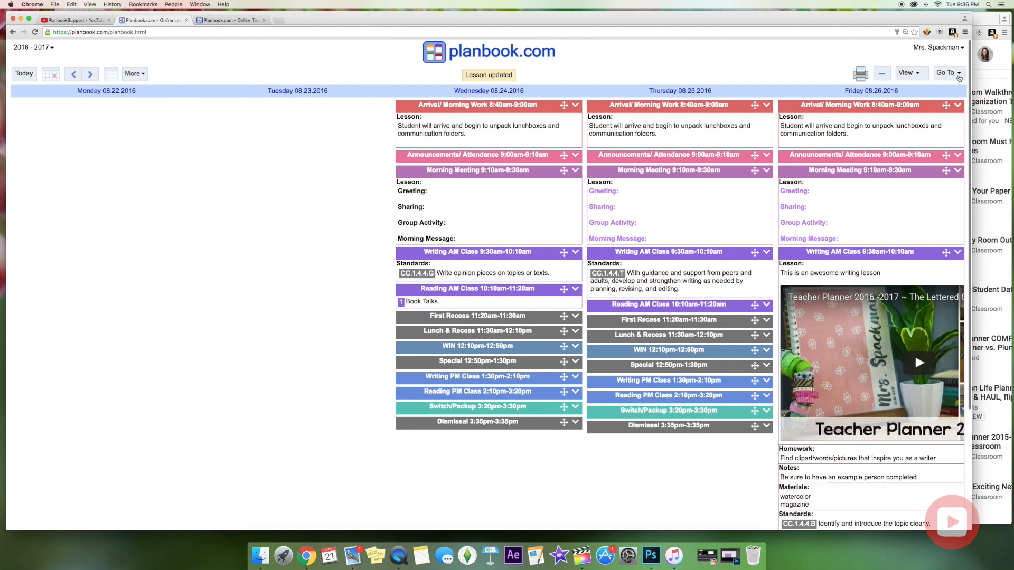
Apply Display settings with the Lesson name hidden so the 'Lesson:' heading disappears.
{"action": "left_click", "coordinate": [956, 74]}
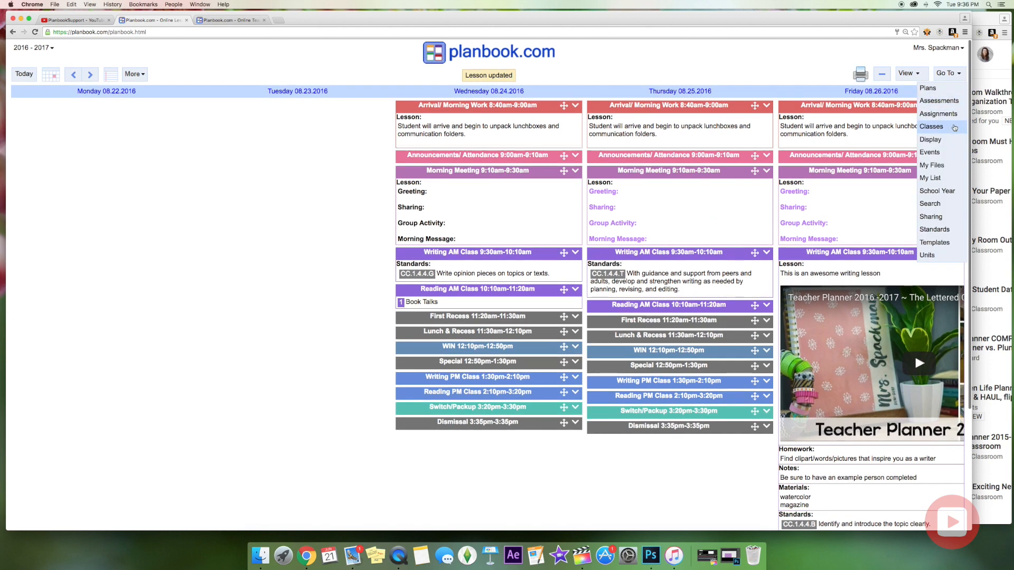
{"action": "left_click", "coordinate": [945, 139]}
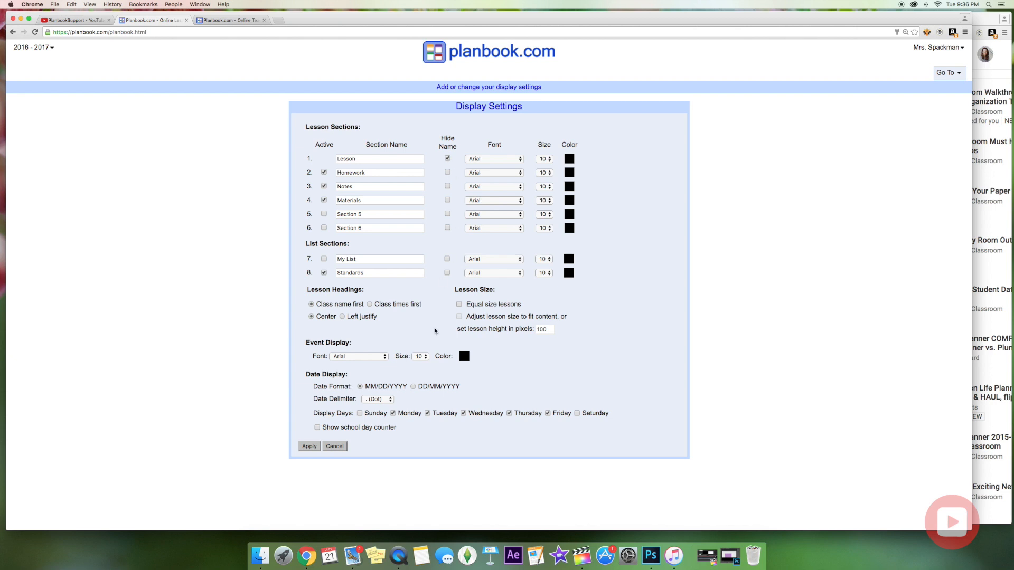
{"action": "left_click", "coordinate": [309, 446]}
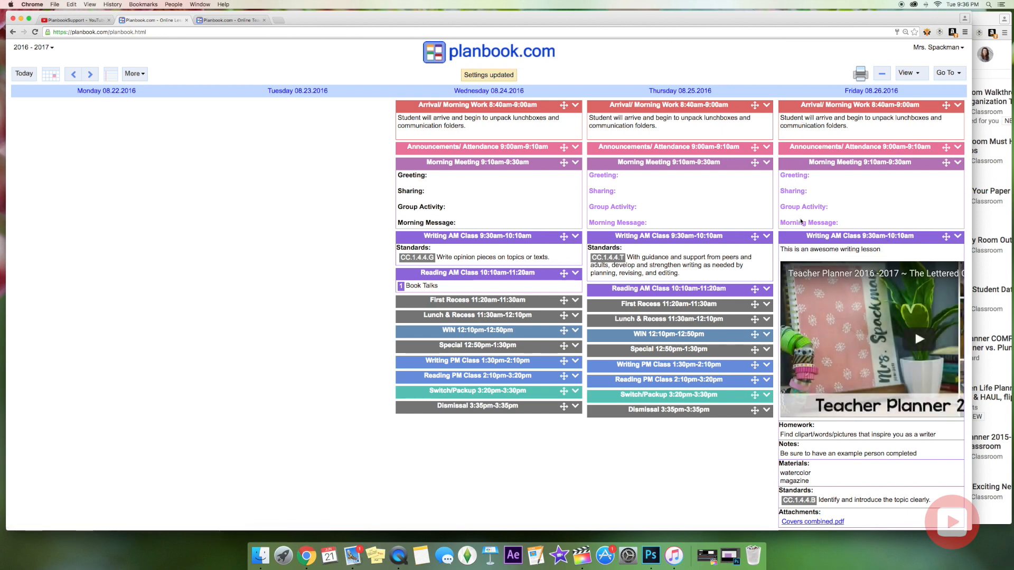
{"action": "scroll", "coordinate": [808, 325], "scroll_direction": "down", "scroll_amount": 4}
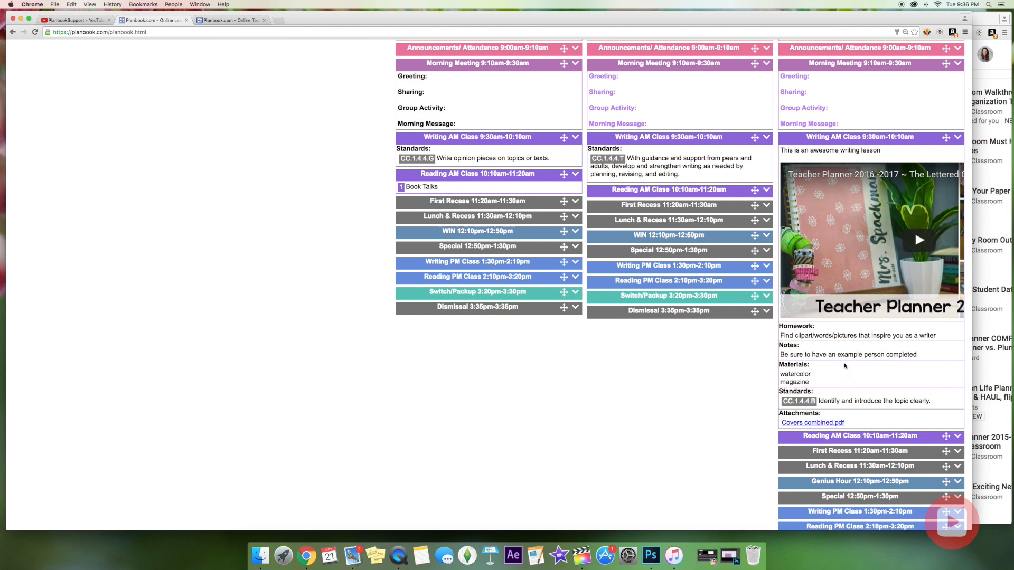
{"action": "scroll", "coordinate": [848, 364], "scroll_direction": "up", "scroll_amount": 3}
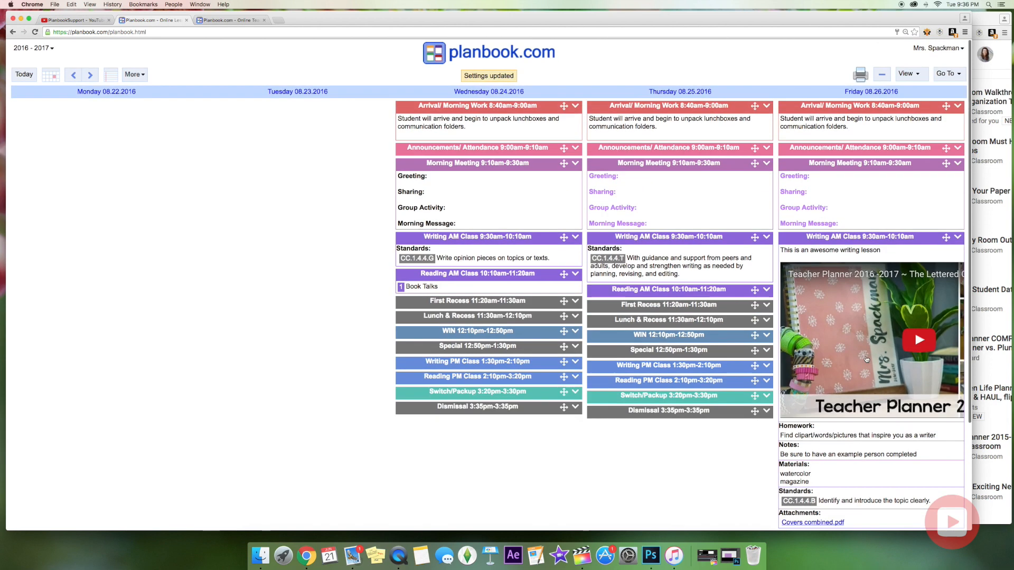
{"action": "left_click", "coordinate": [946, 74]}
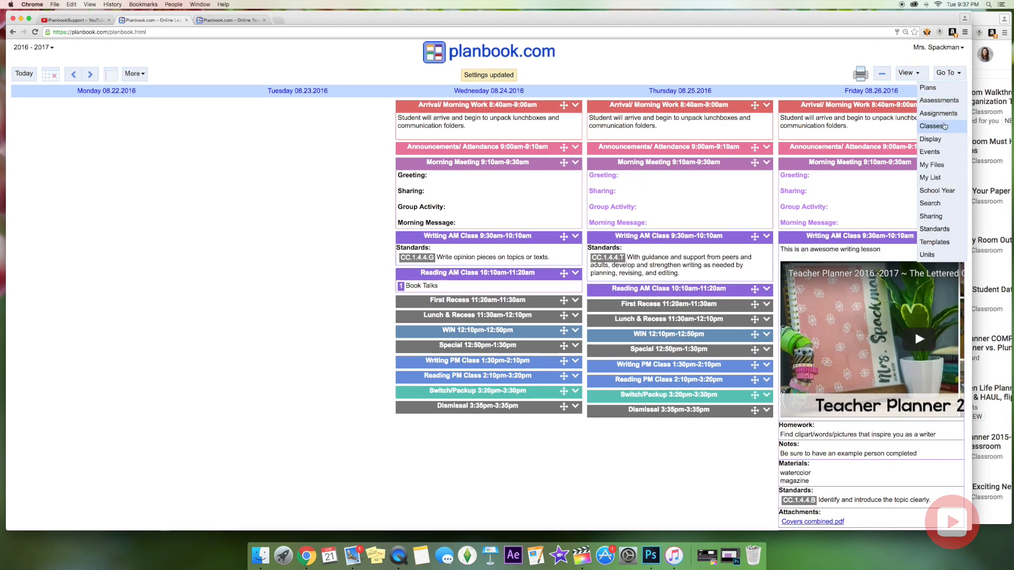
{"action": "left_click", "coordinate": [944, 125]}
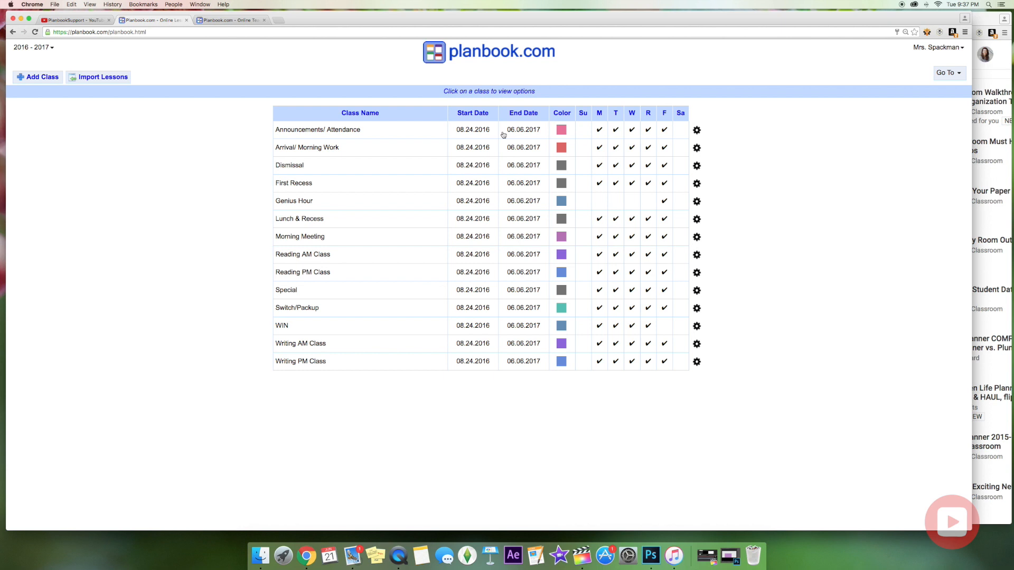
{"action": "left_click", "coordinate": [362, 131]}
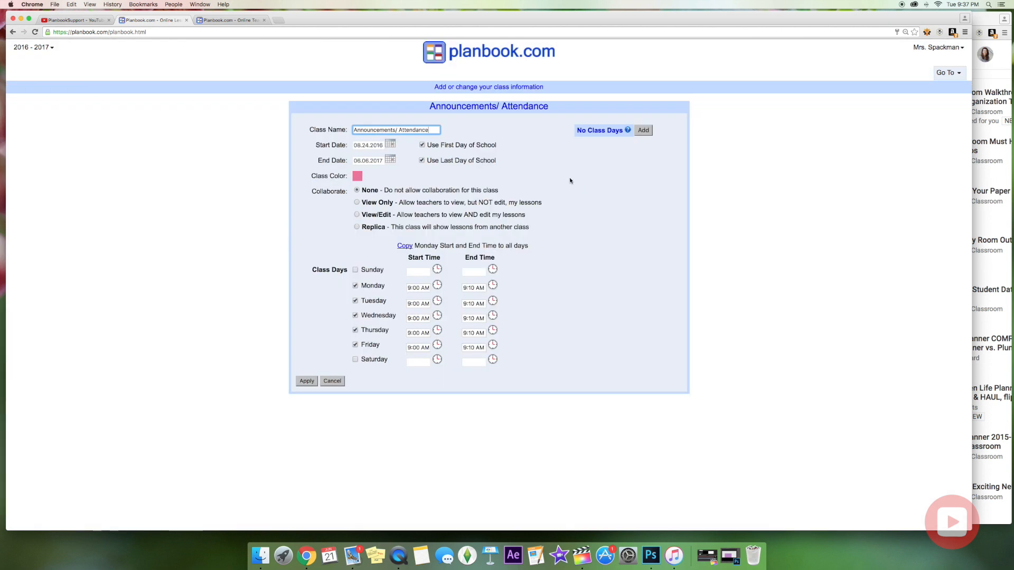
{"action": "left_click", "coordinate": [438, 288]}
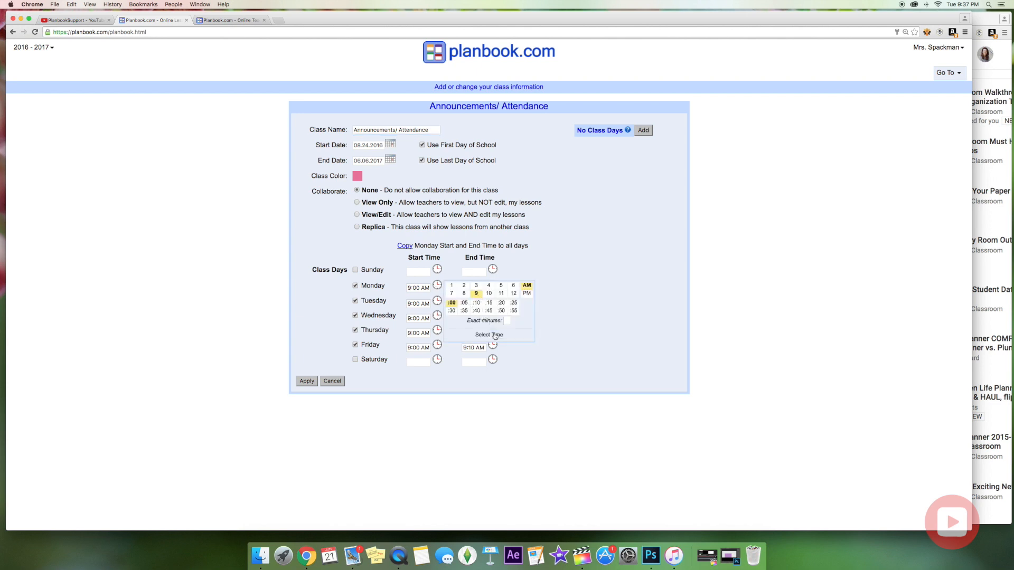
{"action": "left_click", "coordinate": [507, 321]}
{"action": "left_click", "coordinate": [499, 336]}
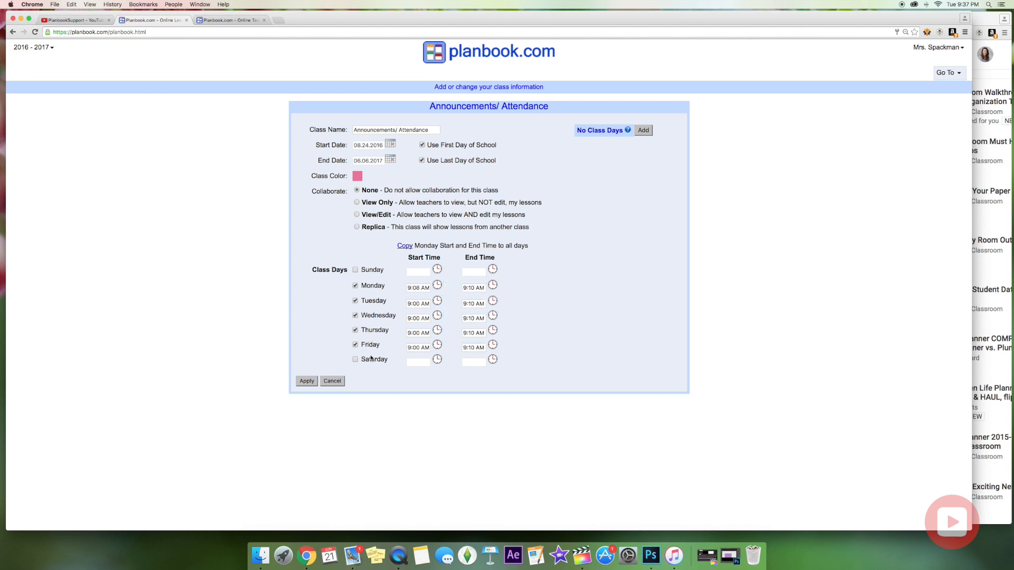
{"action": "left_click", "coordinate": [437, 286]}
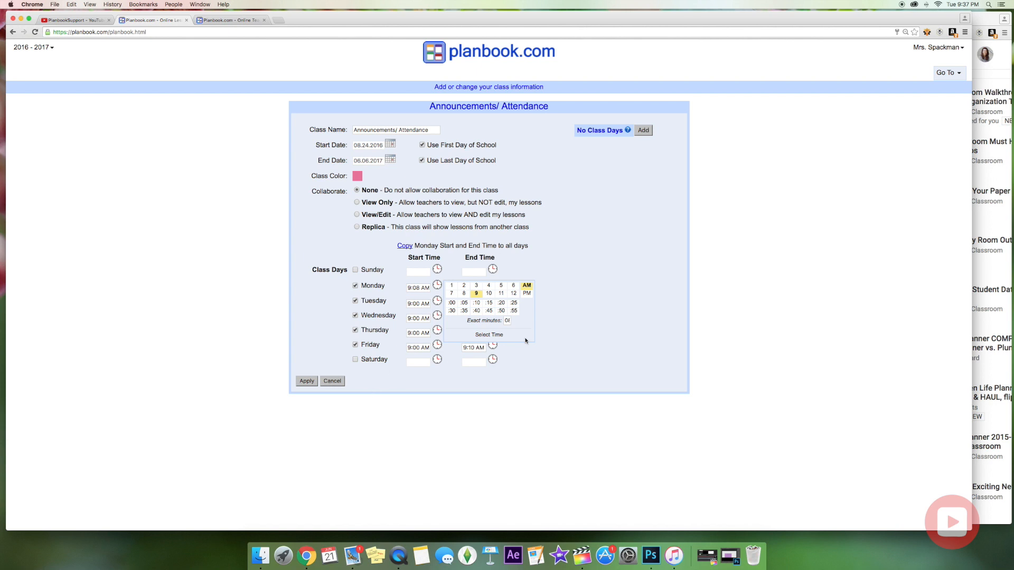
{"action": "left_click", "coordinate": [489, 336]}
{"action": "left_click", "coordinate": [332, 381]}
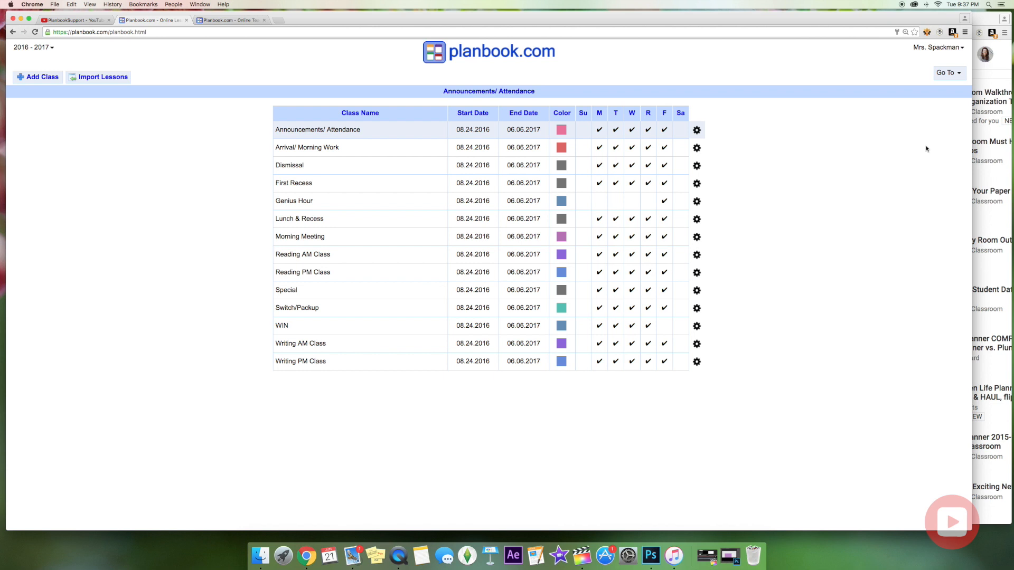
{"action": "left_click", "coordinate": [950, 77]}
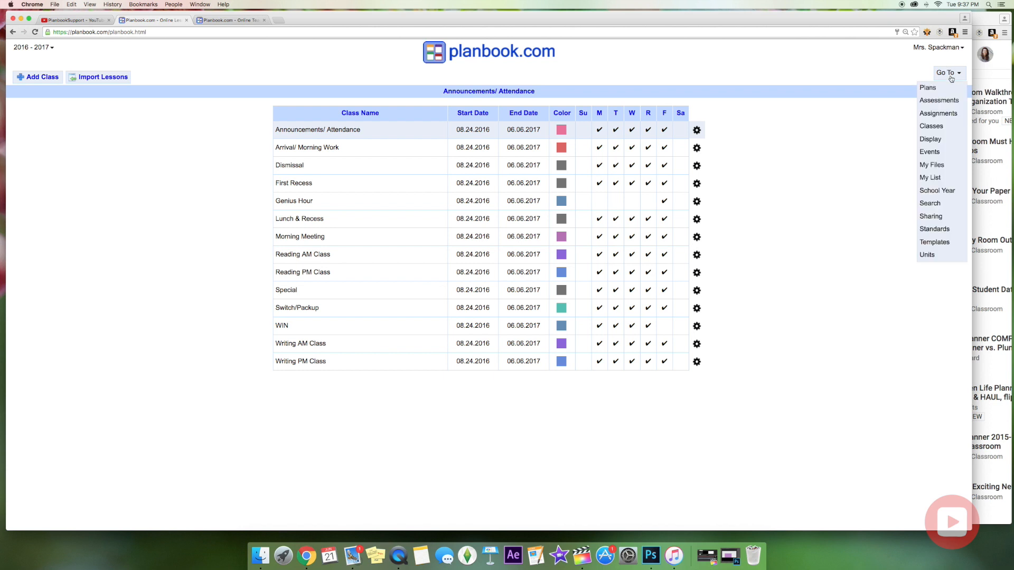
{"action": "left_click", "coordinate": [927, 88]}
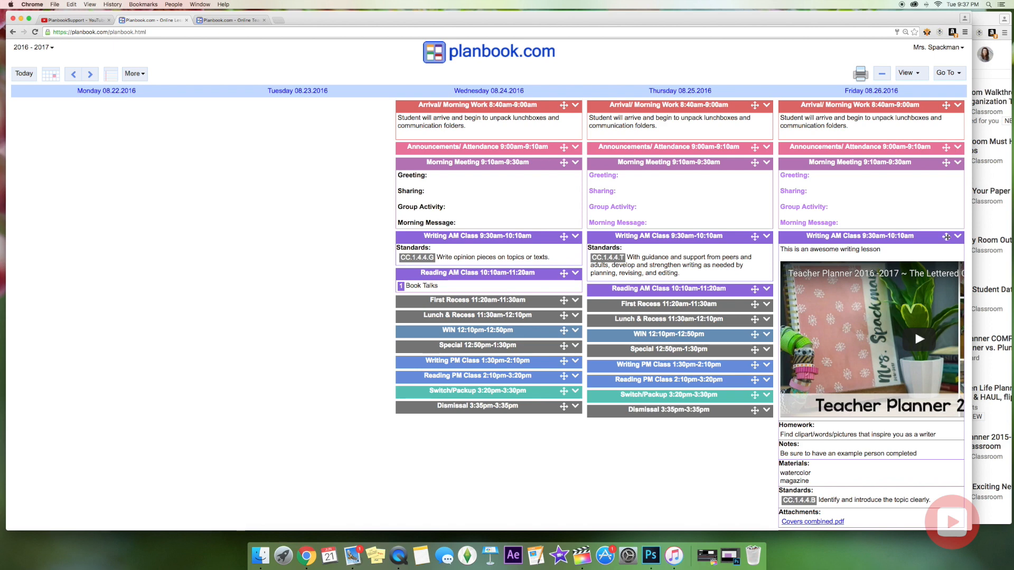
{"action": "left_click_drag", "start_coordinate": [946, 237], "coordinate": [724, 236]}
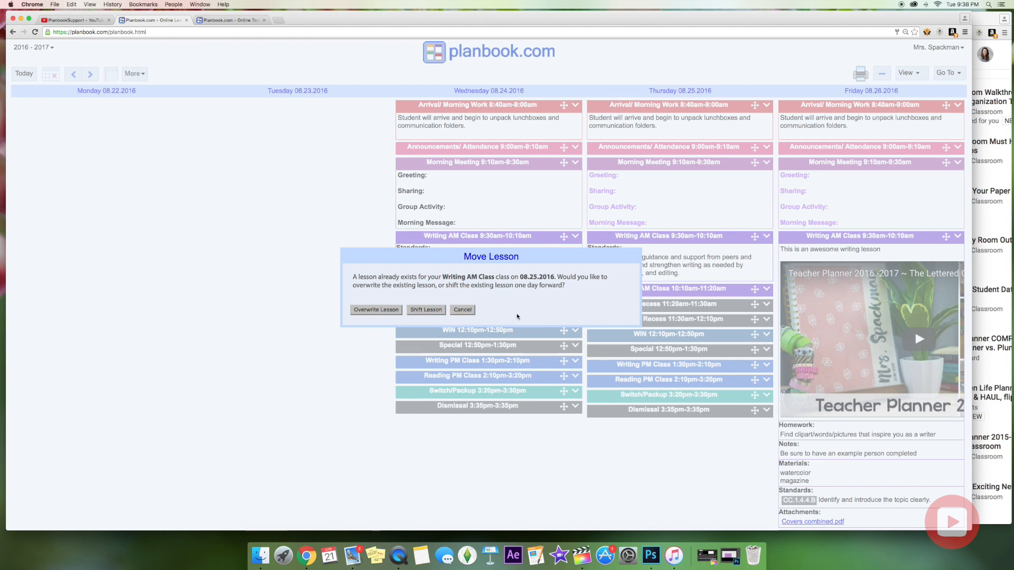
{"action": "left_click", "coordinate": [464, 310]}
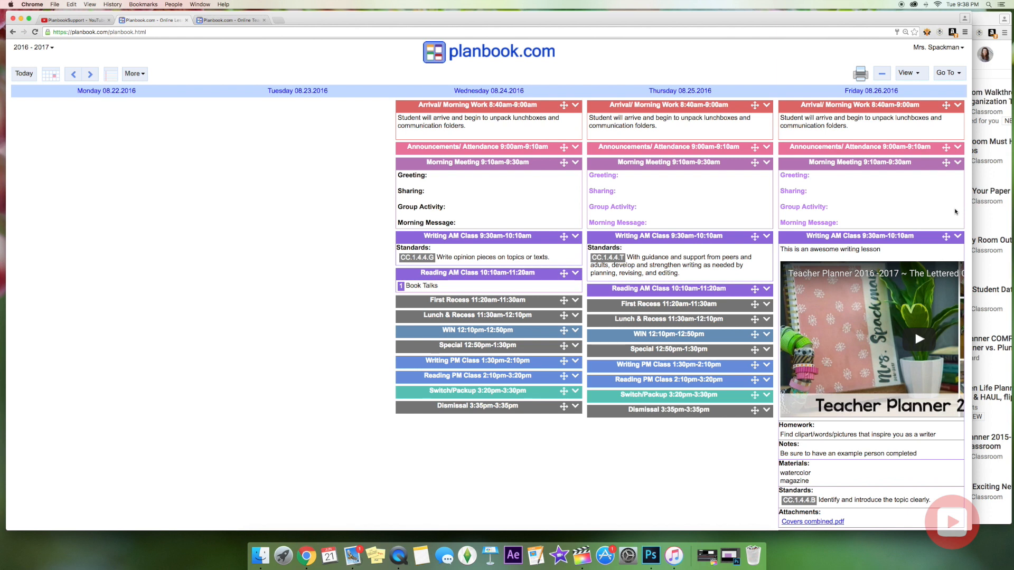
{"action": "left_click", "coordinate": [961, 75]}
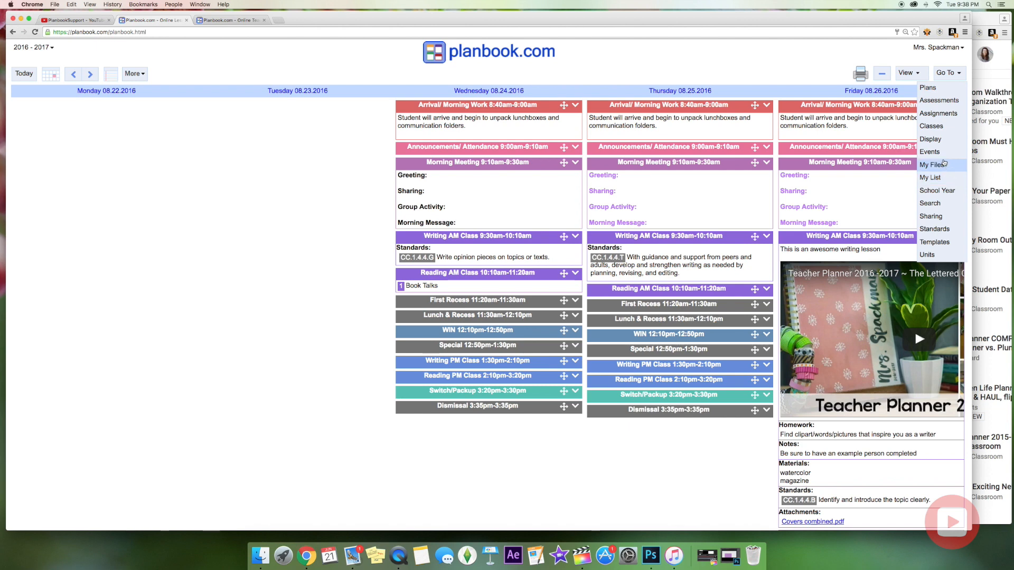
From the Events list, start a new No School event dated 08.26.2016.
{"action": "left_click", "coordinate": [932, 151]}
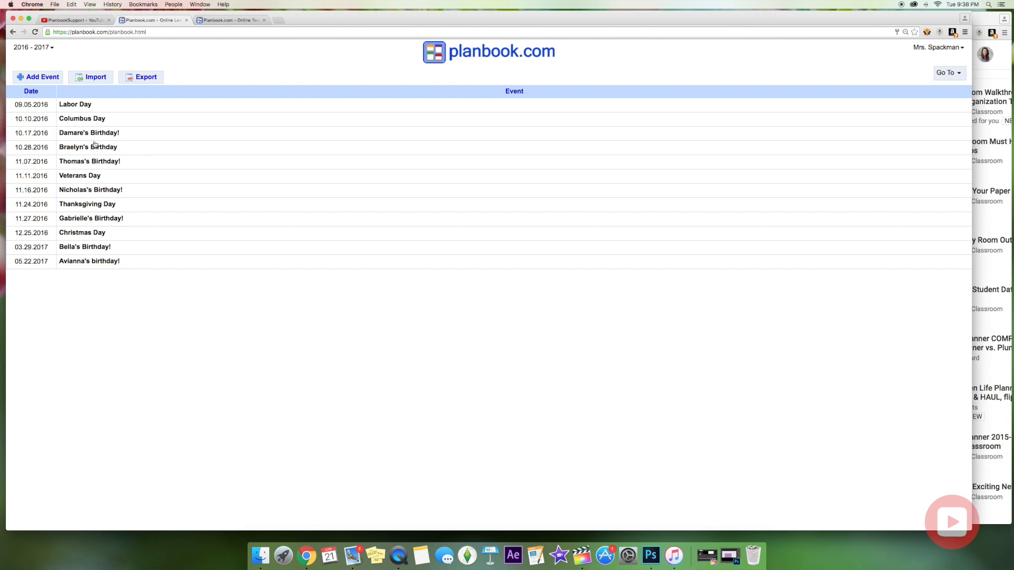
{"action": "left_click", "coordinate": [49, 78]}
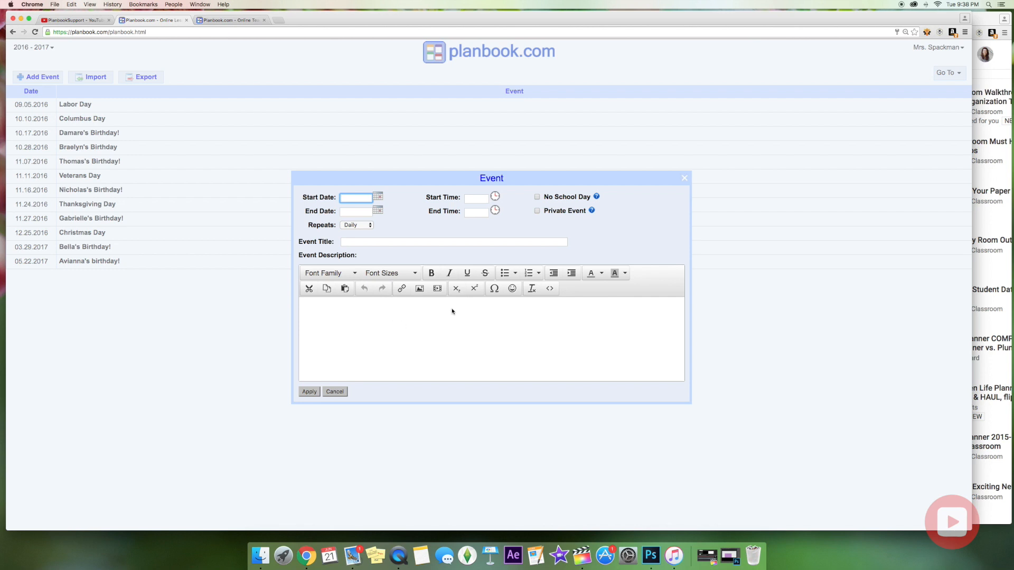
{"action": "left_click", "coordinate": [537, 197]}
{"action": "left_click", "coordinate": [376, 200]}
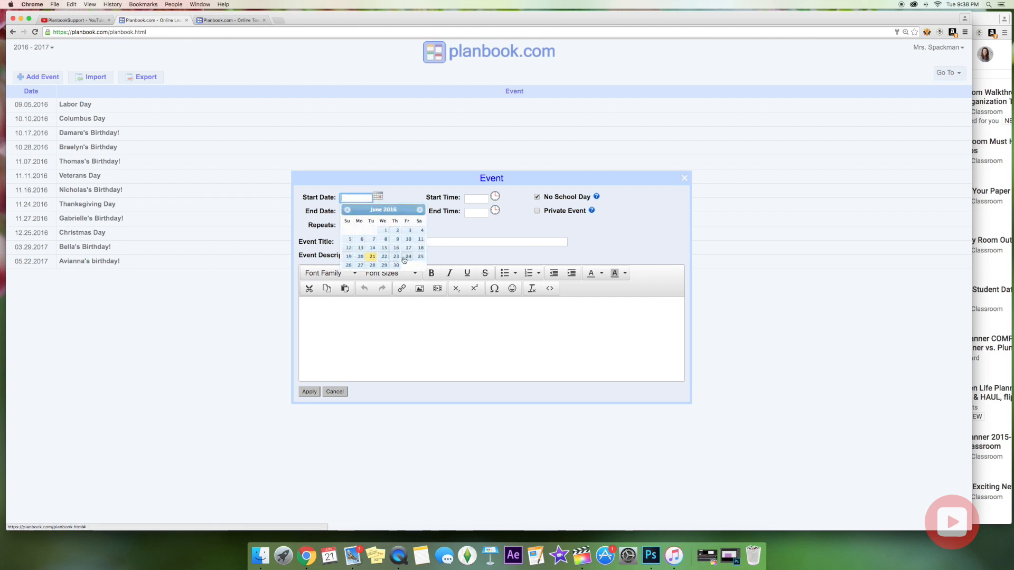
{"action": "left_click", "coordinate": [408, 256]}
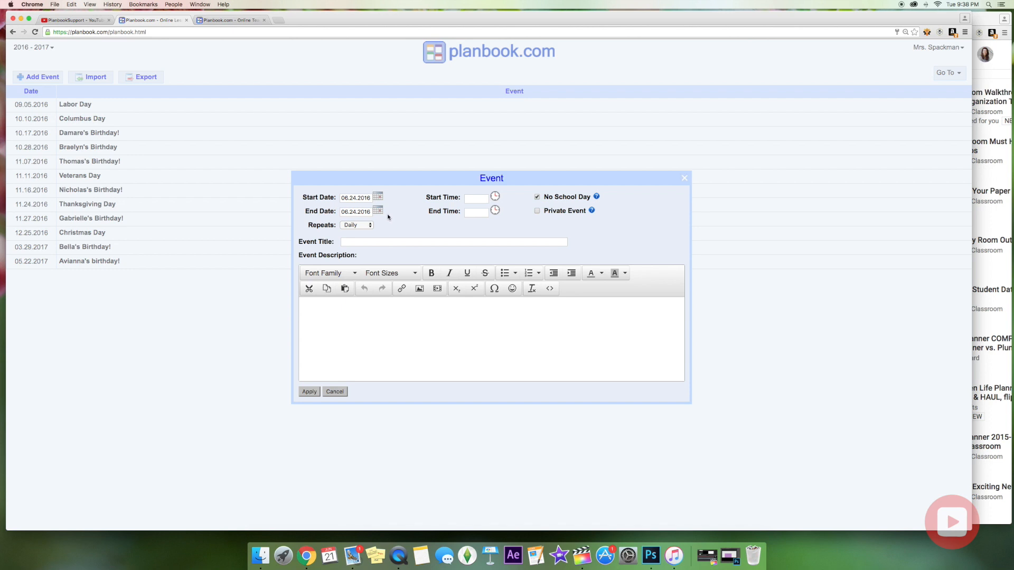
{"action": "left_click", "coordinate": [380, 198]}
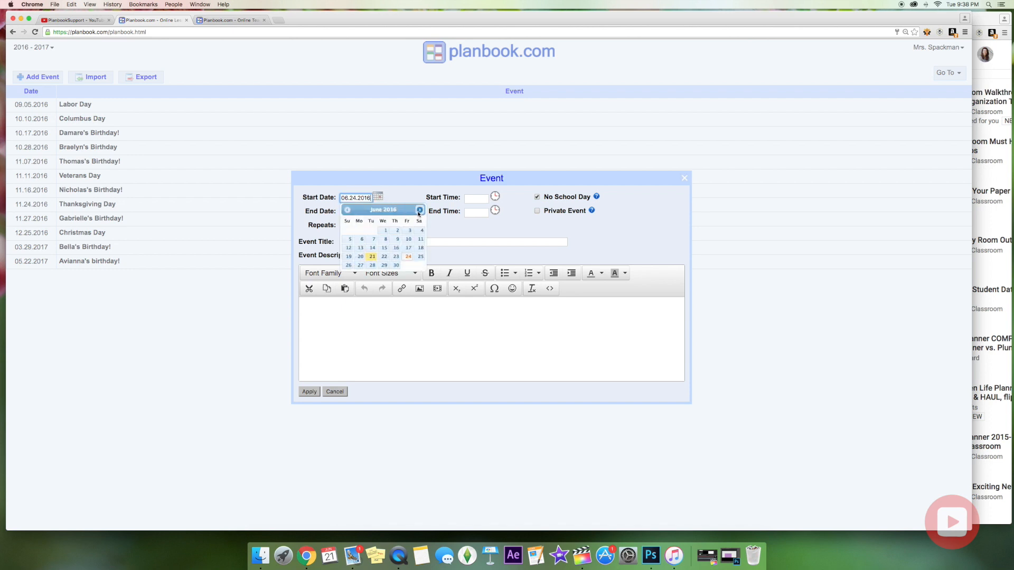
{"action": "left_click", "coordinate": [420, 211]}
{"action": "left_click", "coordinate": [420, 211]}
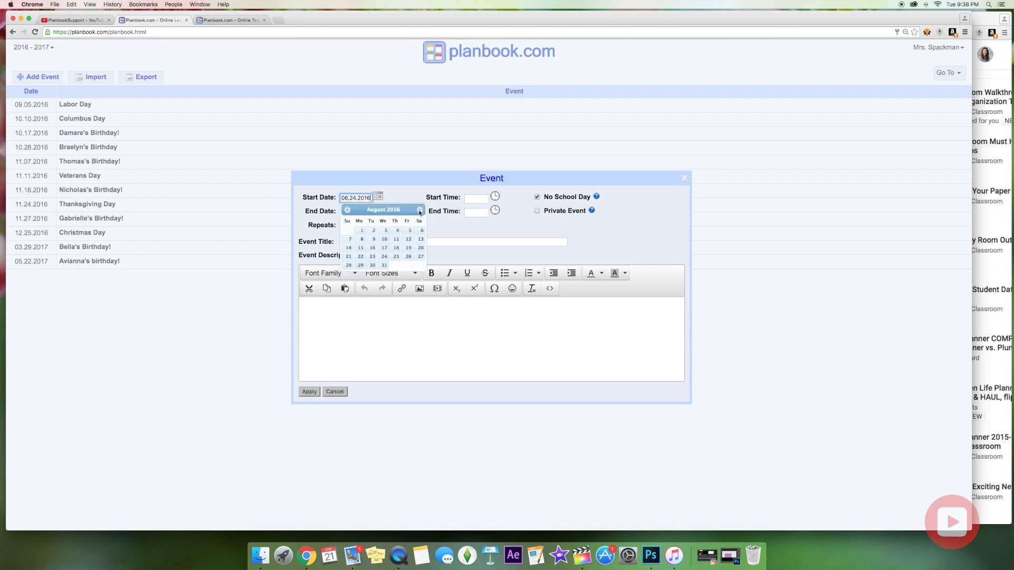
{"action": "left_click", "coordinate": [409, 257]}
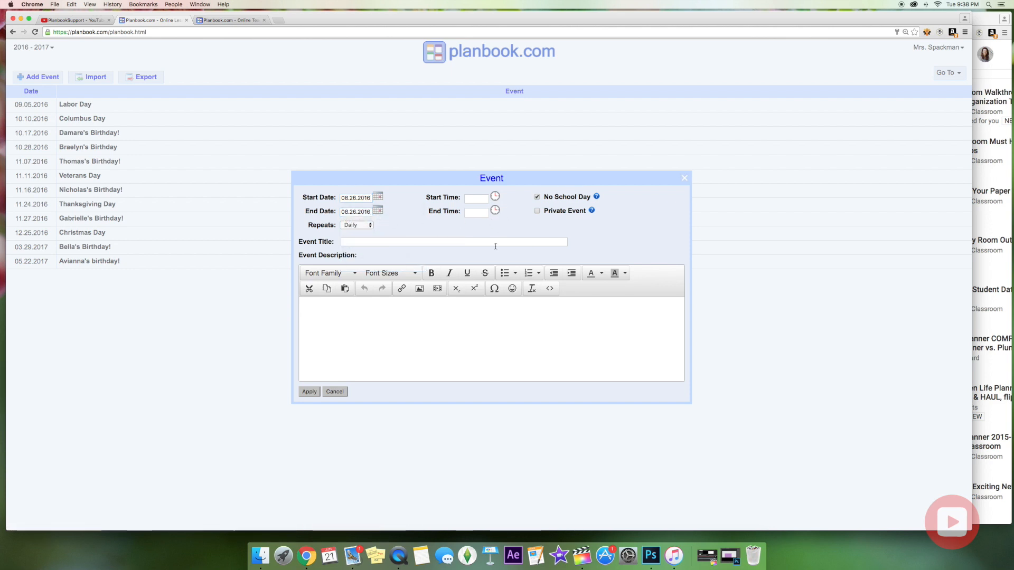
Apply the event, cancel the lesson-shifting prompt, and close the event window without adding it.
{"action": "left_click", "coordinate": [309, 393]}
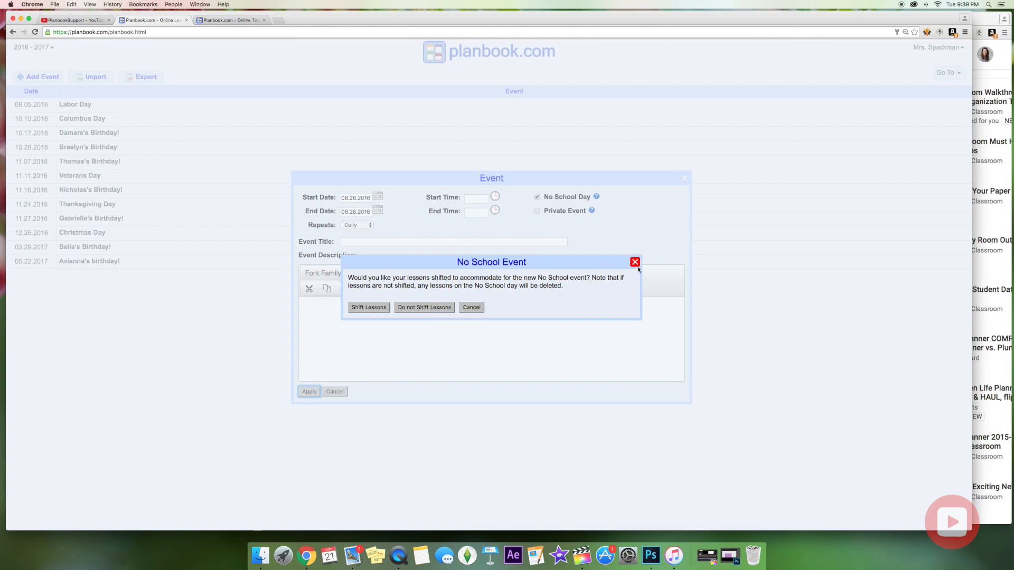
{"action": "left_click", "coordinate": [472, 307]}
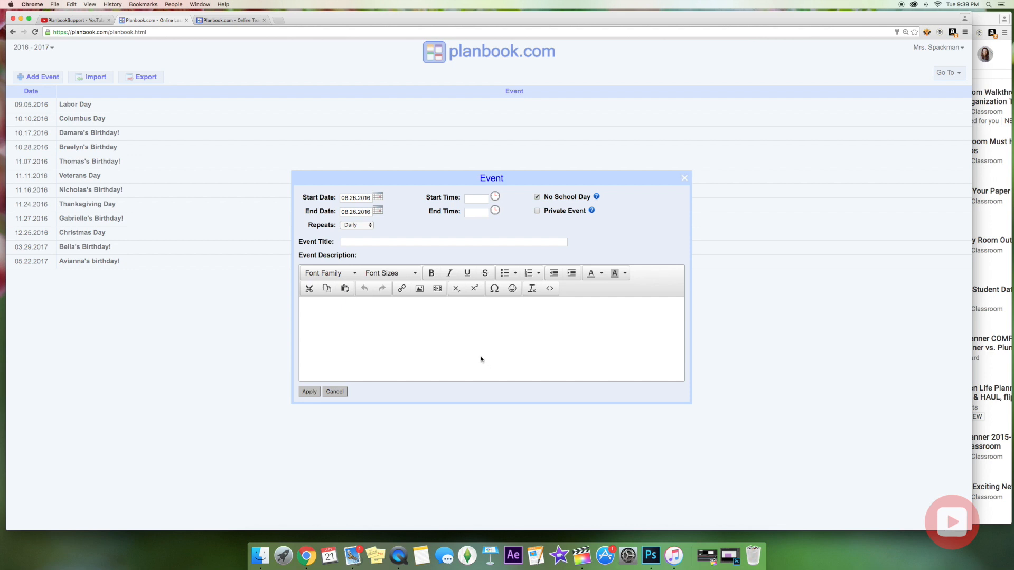
{"action": "left_click", "coordinate": [684, 178]}
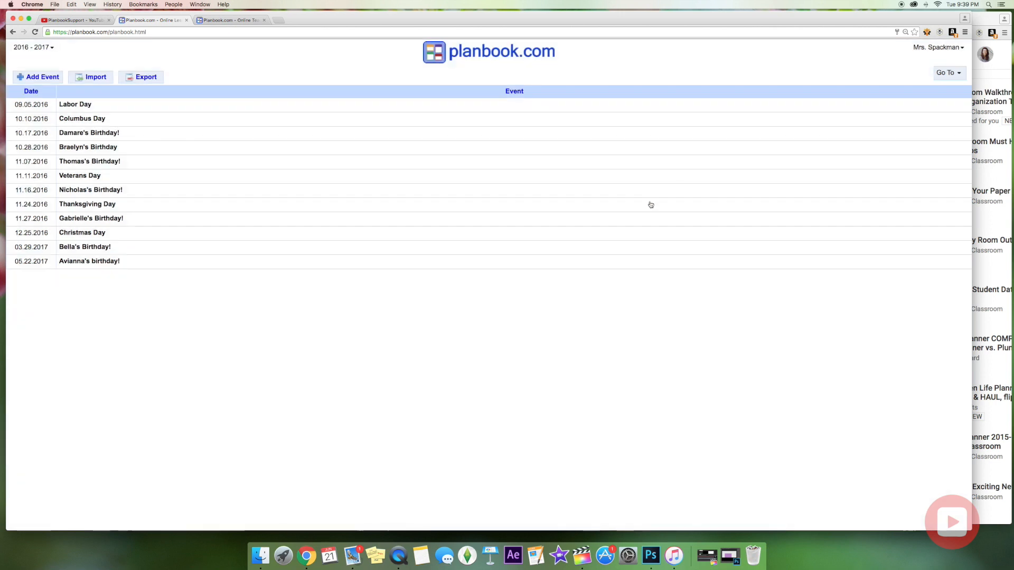
{"action": "left_click", "coordinate": [944, 74]}
Show the weekly plans and open Wednesday 08.24.2016's Morning Meeting lesson.
{"action": "left_click", "coordinate": [949, 88]}
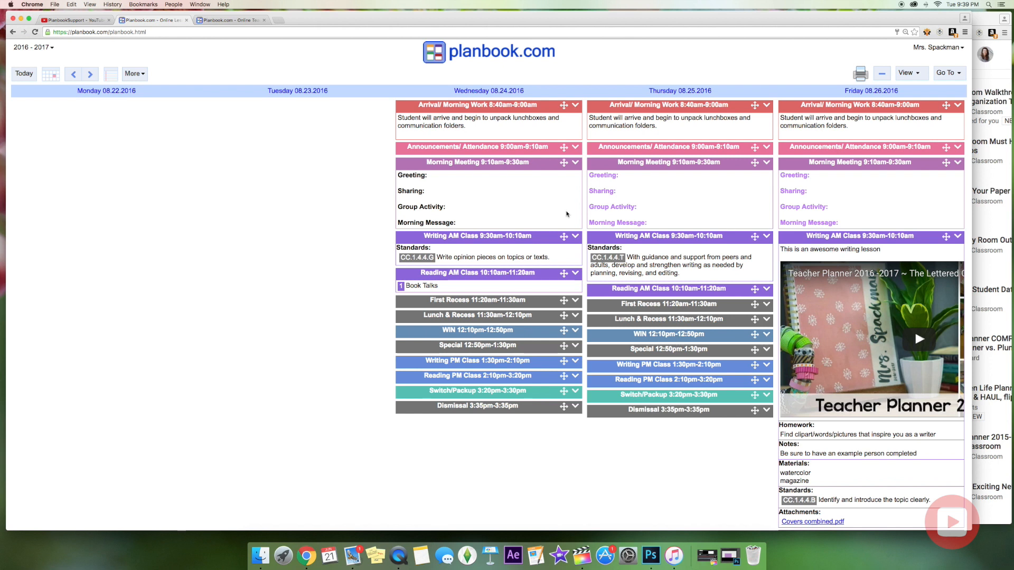
{"action": "left_click", "coordinate": [428, 197]}
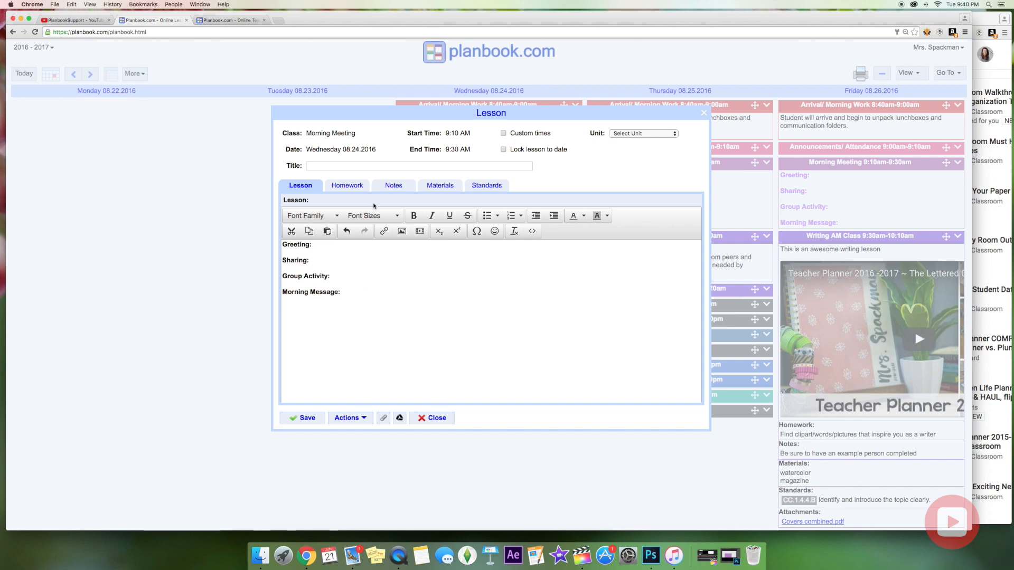
Reposition the lesson editor and place the caret in the Morning Meeting text.
{"action": "left_click_drag", "start_coordinate": [446, 116], "coordinate": [400, 189]}
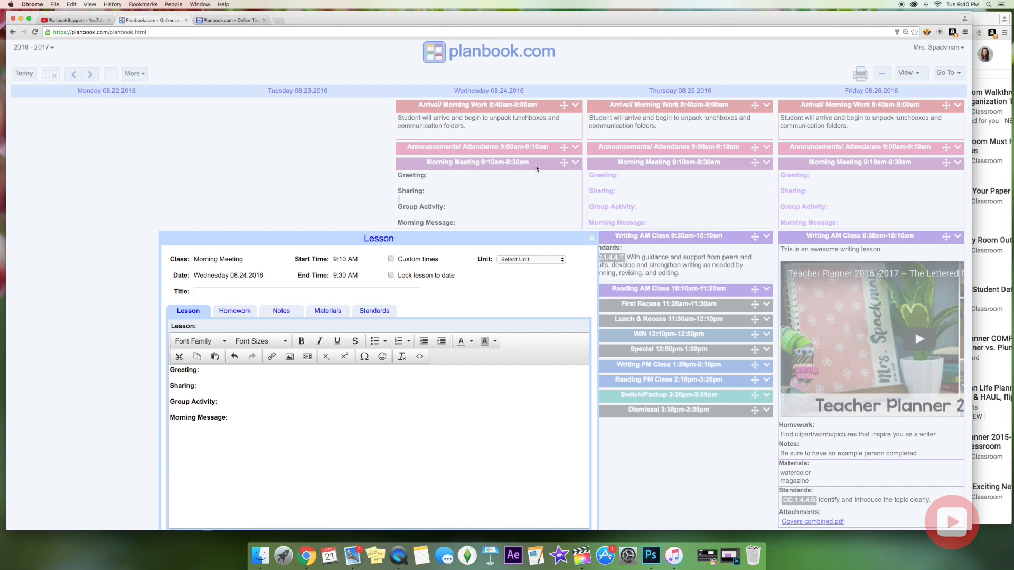
{"action": "left_click_drag", "start_coordinate": [433, 236], "coordinate": [437, 130]}
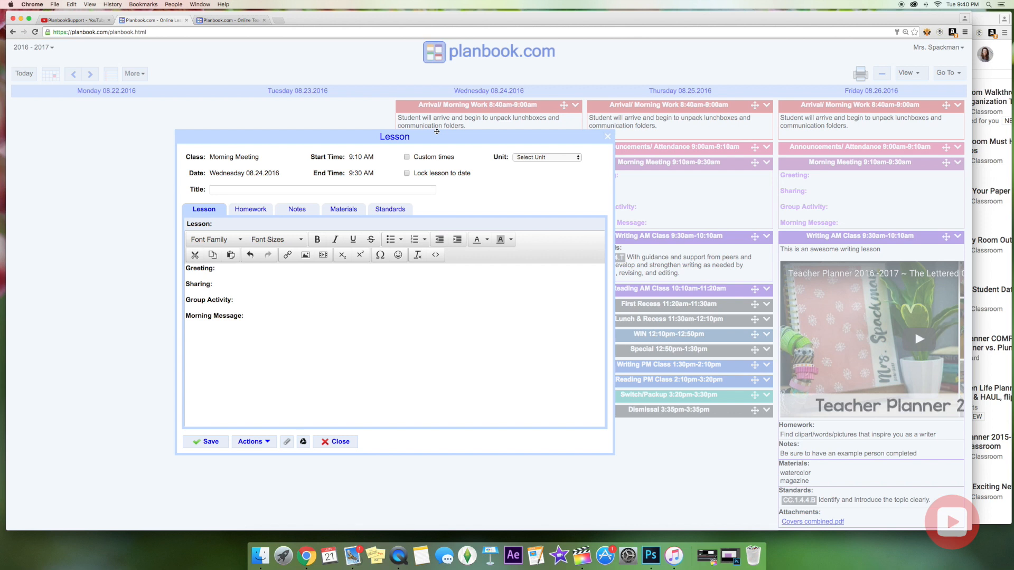
{"action": "left_click", "coordinate": [240, 241]}
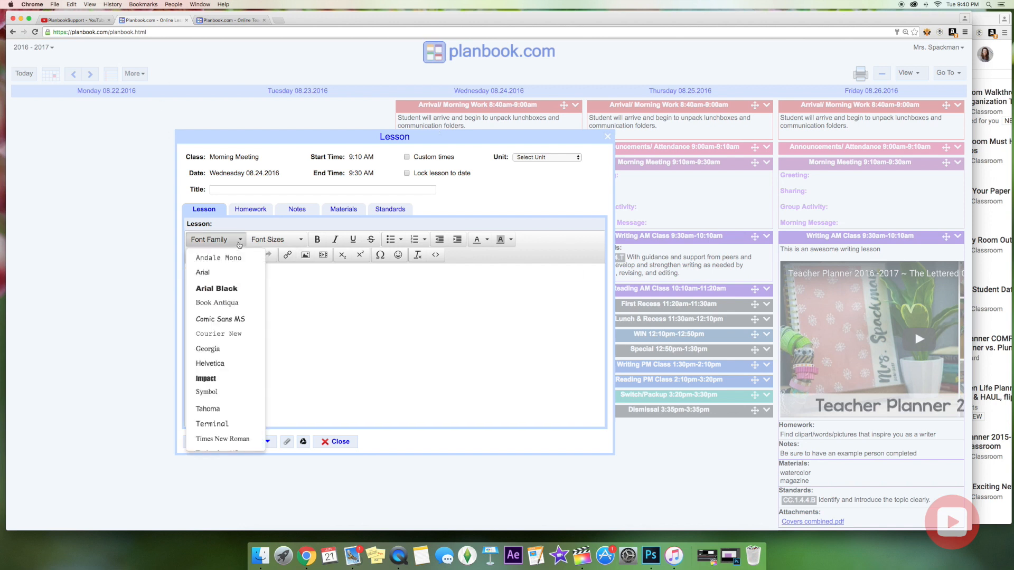
{"action": "left_click", "coordinate": [239, 244]}
{"action": "left_click", "coordinate": [265, 301]}
Set the four Morning Meeting headings' text colour to black, then switch to the YouTube window.
{"action": "left_click_drag", "start_coordinate": [252, 316], "coordinate": [180, 270]}
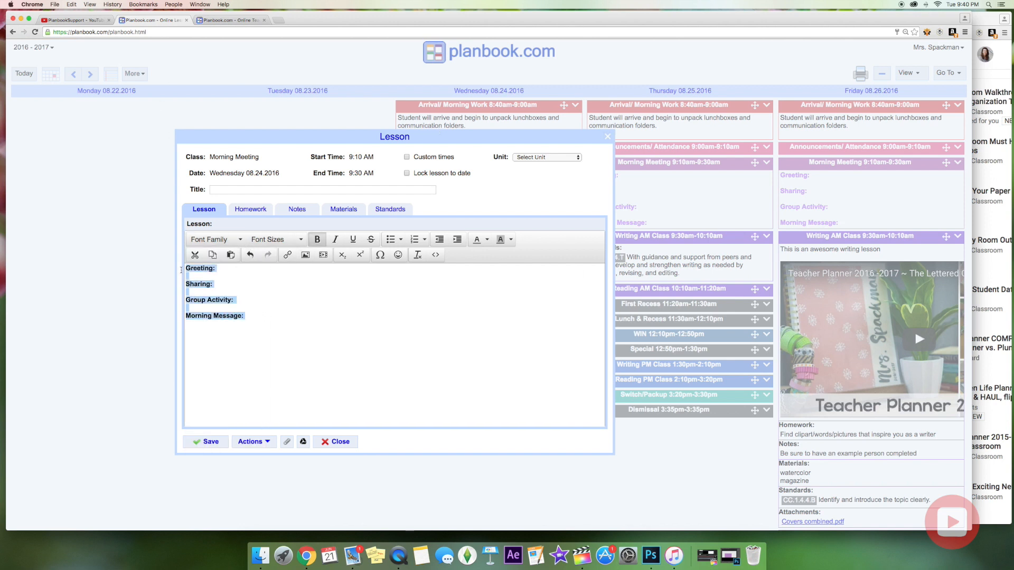
{"action": "left_click", "coordinate": [298, 313]}
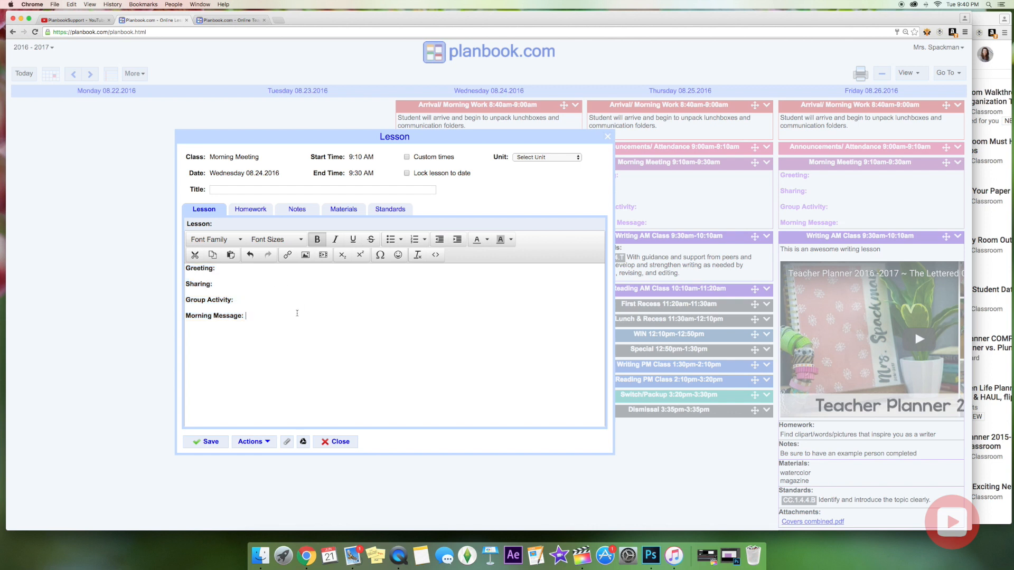
{"action": "left_click_drag", "start_coordinate": [241, 316], "coordinate": [186, 268]}
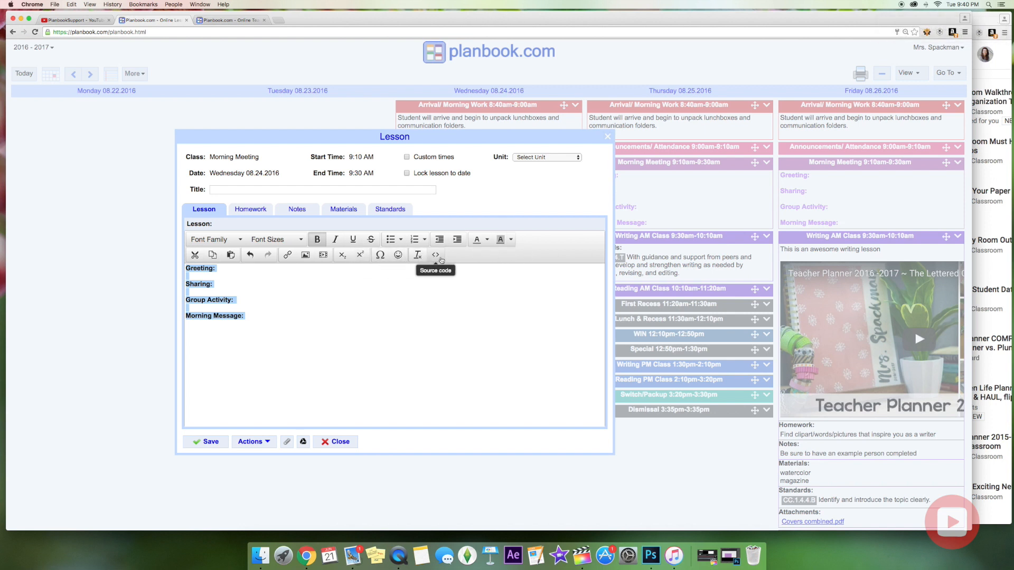
{"action": "left_click", "coordinate": [487, 239]}
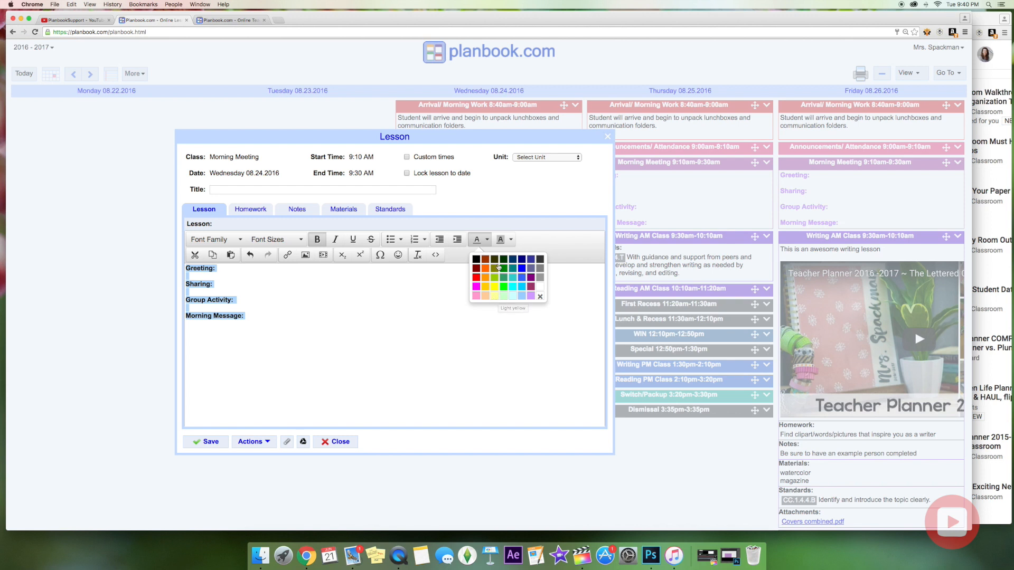
{"action": "left_click", "coordinate": [476, 260]}
{"action": "left_click", "coordinate": [415, 322]}
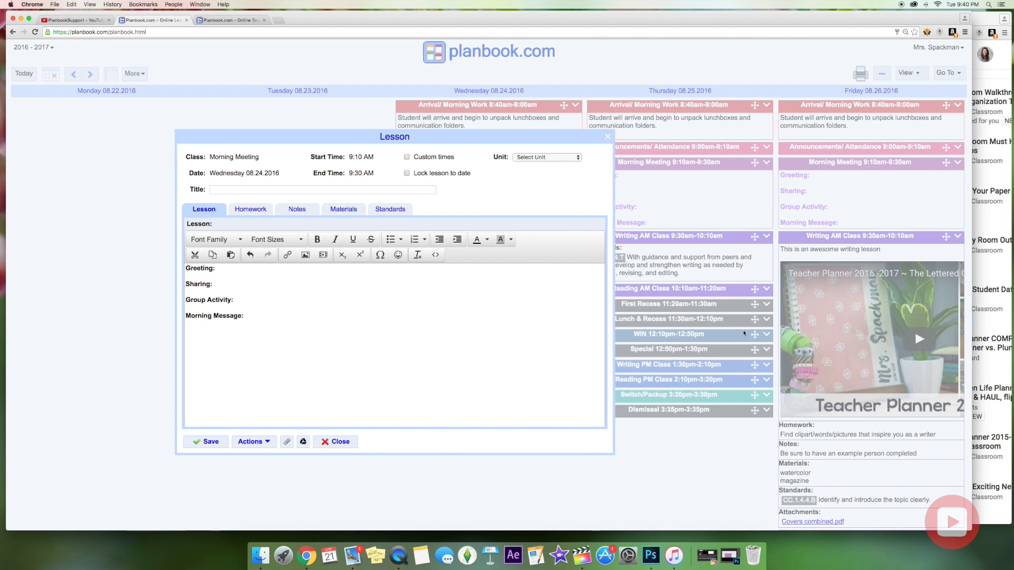
{"action": "left_click", "coordinate": [981, 108]}
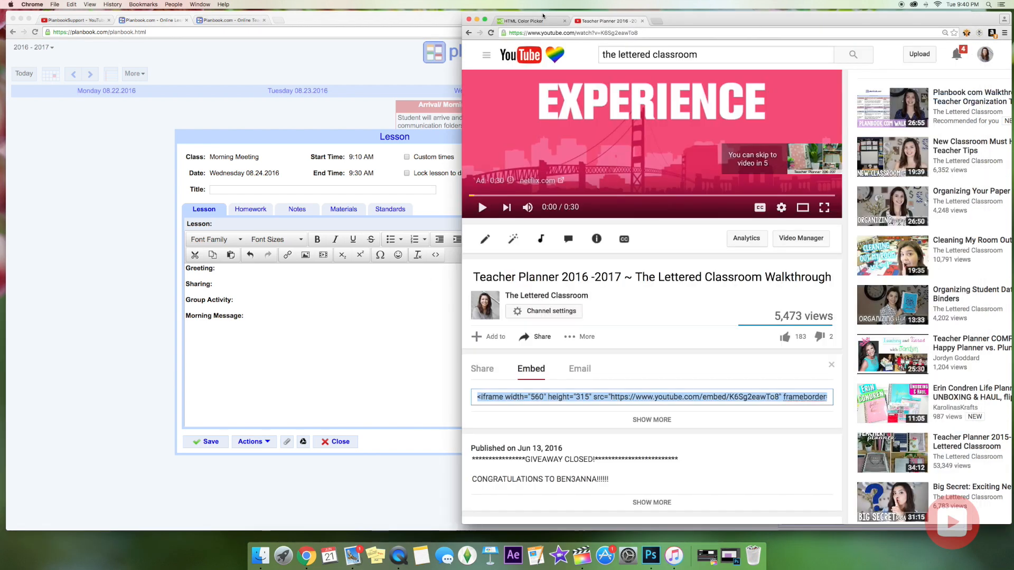
Open the HTML Color Picker page and nudge the Planbook lesson editor slightly down.
{"action": "left_click", "coordinate": [530, 22]}
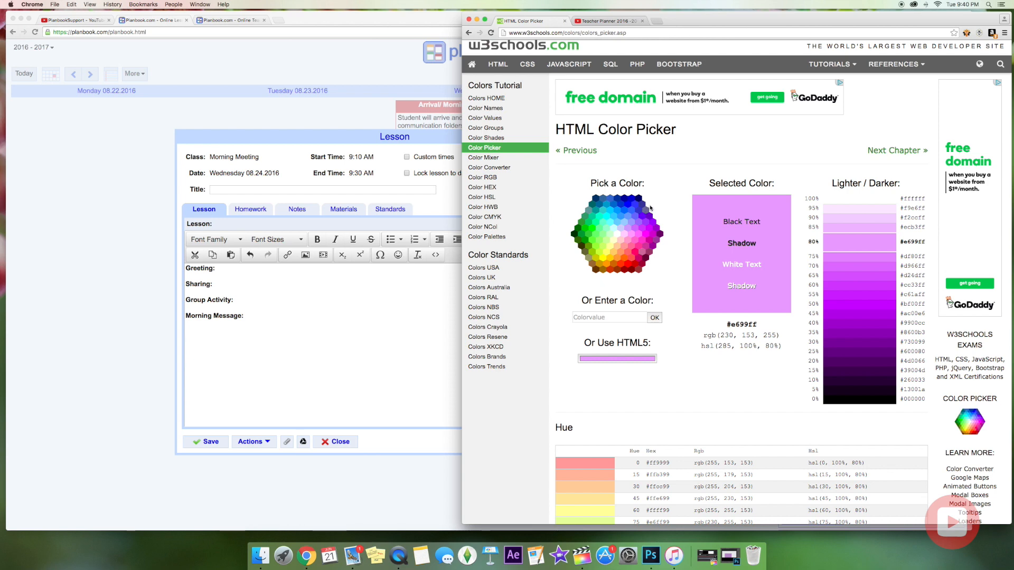
{"action": "left_click", "coordinate": [452, 139]}
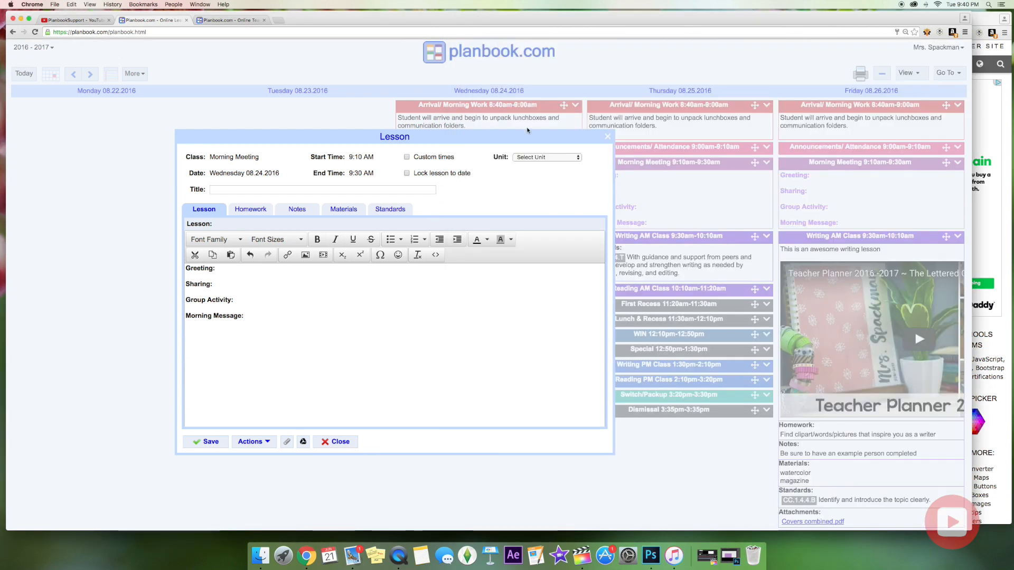
{"action": "left_click_drag", "start_coordinate": [600, 139], "coordinate": [503, 241]}
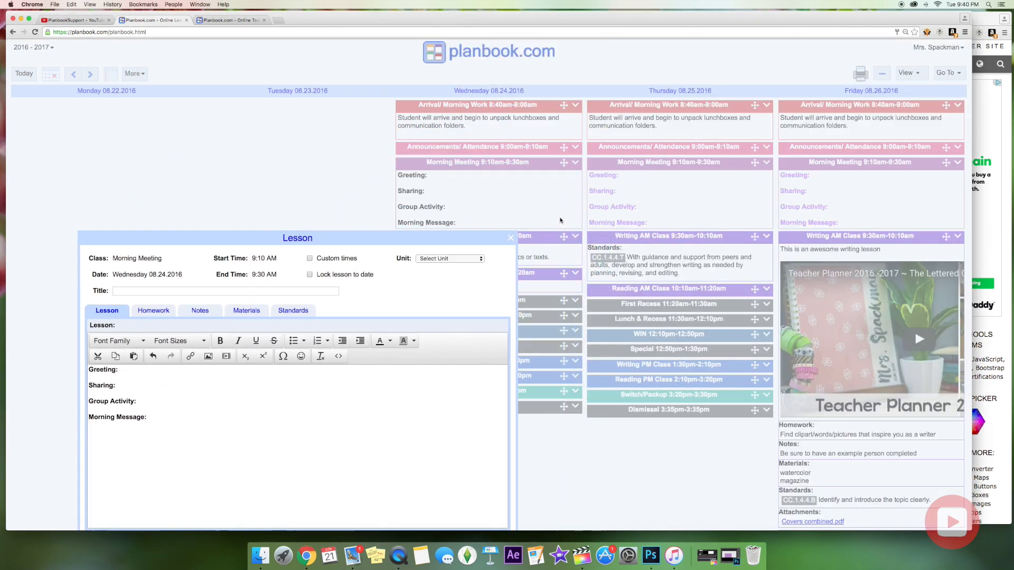
{"action": "left_click", "coordinate": [997, 218]}
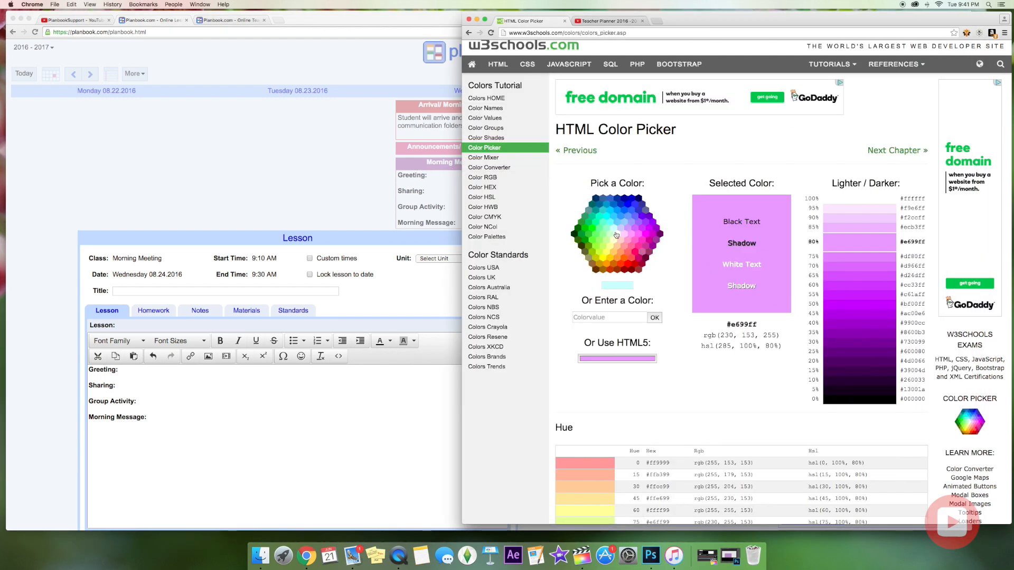
Pick purple #cc00ff in the colour picker, then its lighter shade #e066ff.
{"action": "left_click", "coordinate": [640, 239]}
{"action": "left_click", "coordinate": [646, 238]}
{"action": "left_click", "coordinate": [654, 237]}
{"action": "left_click", "coordinate": [650, 229]}
{"action": "left_click", "coordinate": [866, 286]}
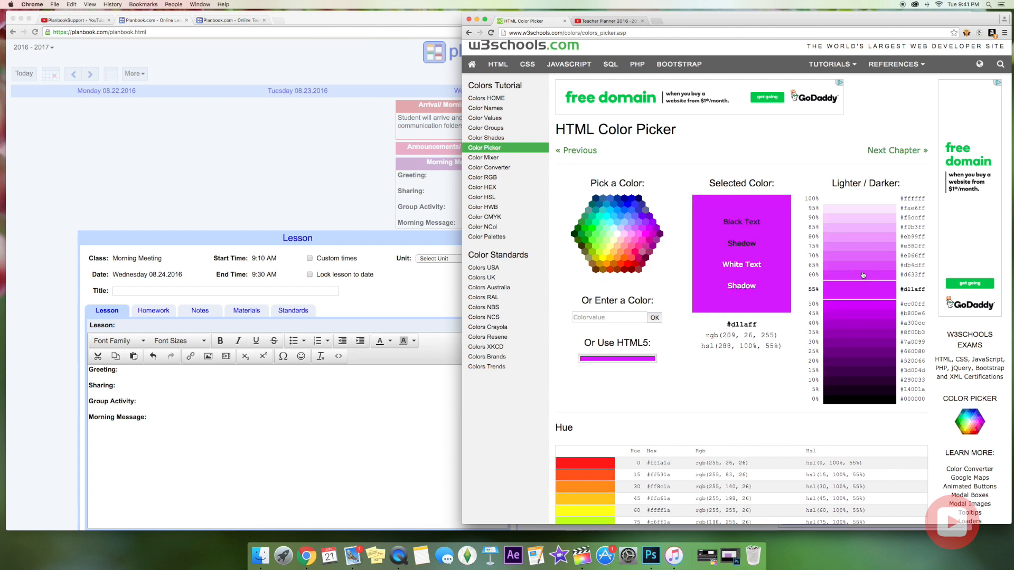
{"action": "left_click", "coordinate": [862, 275]}
{"action": "left_click", "coordinate": [859, 263]}
{"action": "left_click", "coordinate": [858, 258]}
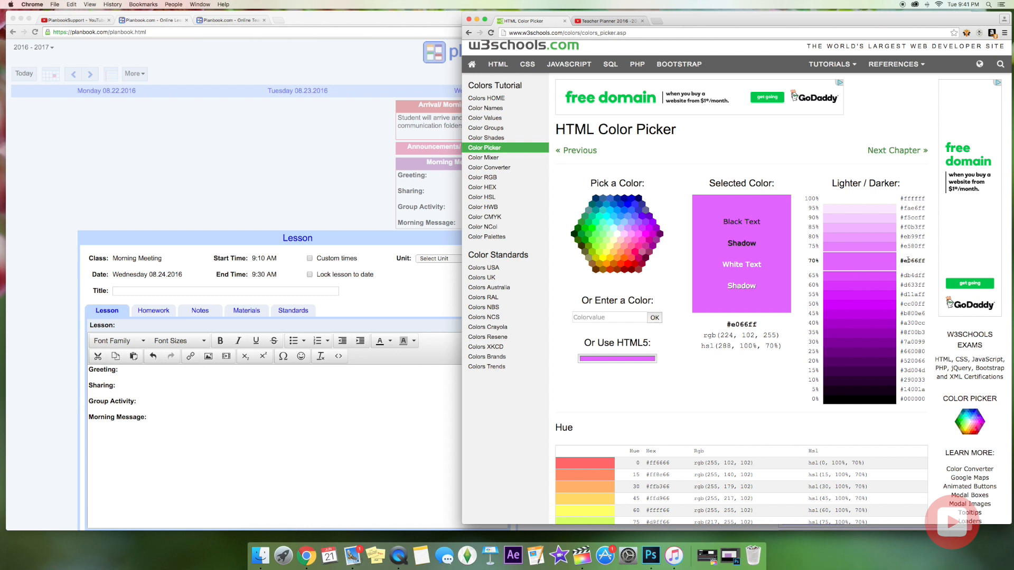
{"action": "left_click", "coordinate": [345, 269]}
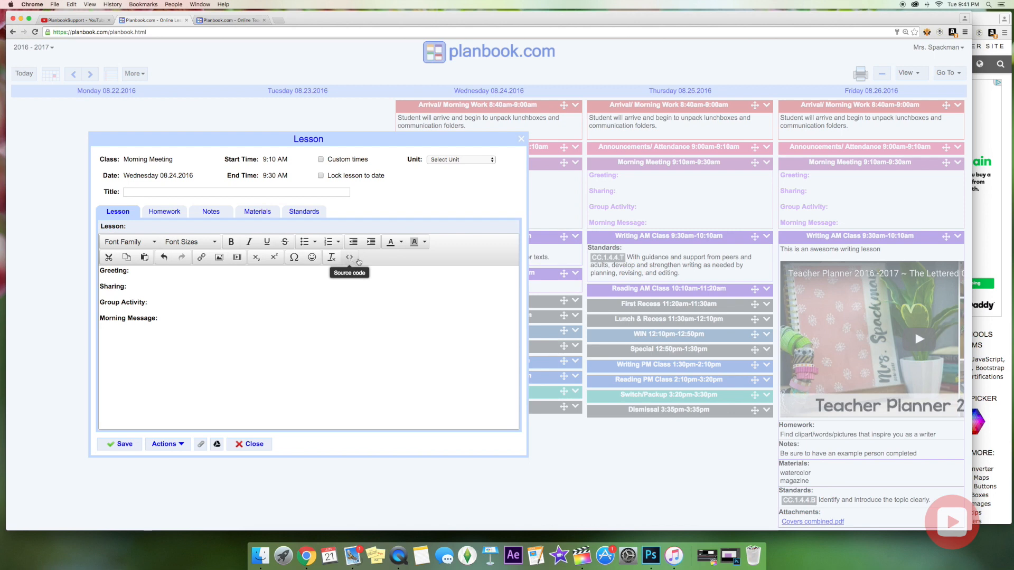
In the lesson's HTML source, change the first colour value 000000 to e066ff and copy it.
{"action": "left_click", "coordinate": [357, 261]}
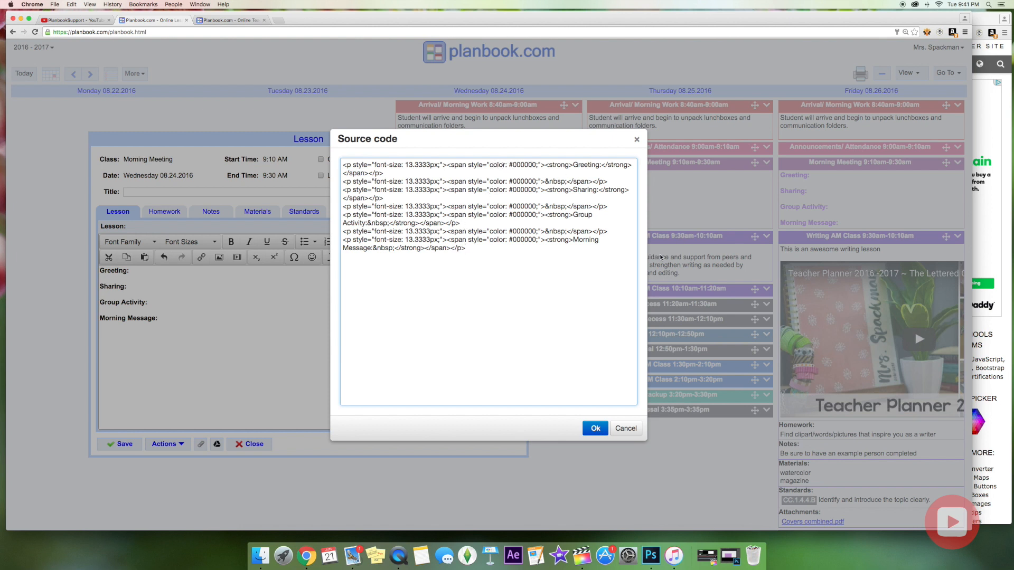
{"action": "left_click", "coordinate": [996, 242]}
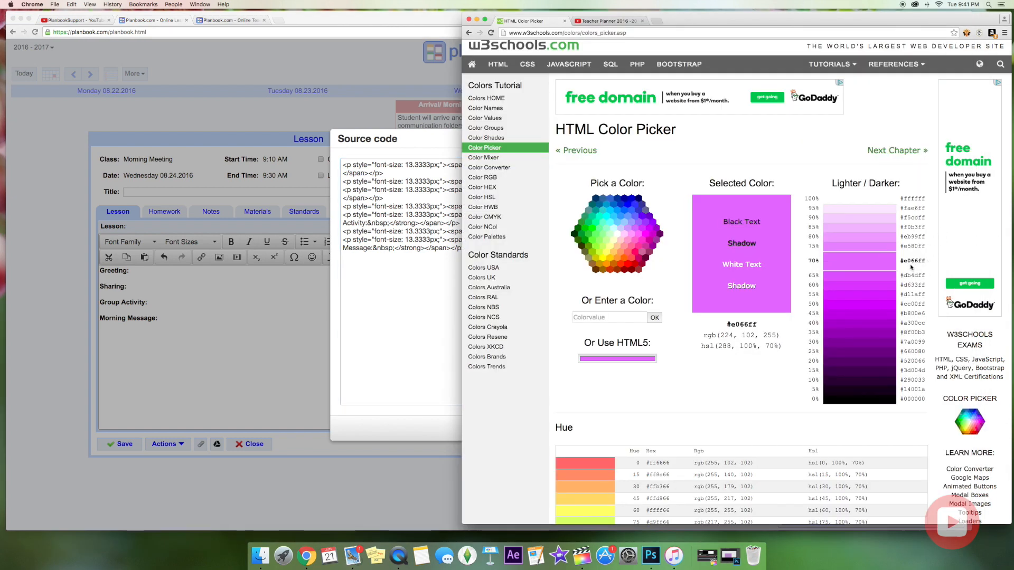
{"action": "left_click", "coordinate": [398, 310]}
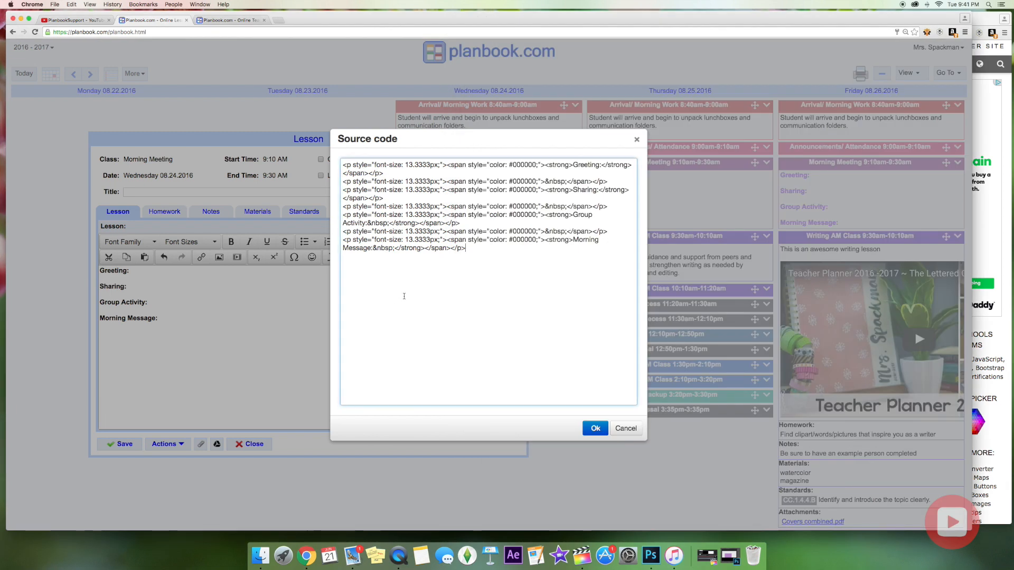
{"action": "left_click_drag", "start_coordinate": [516, 165], "coordinate": [536, 164]}
{"action": "type", "text": "e06"}
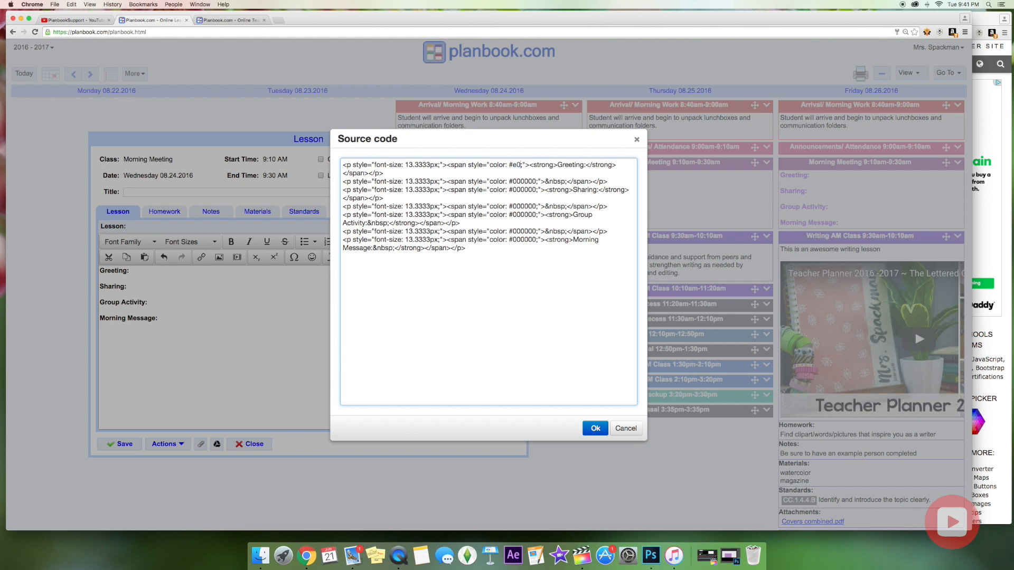
{"action": "type", "text": "6ff"}
{"action": "double_click", "coordinate": [530, 165]}
{"action": "key", "text": "super+c"}
Replace the remaining six 000000 colour values with e066ff and apply the source edit.
{"action": "double_click", "coordinate": [526, 181]}
{"action": "key", "text": "super+v"}
{"action": "double_click", "coordinate": [523, 190]}
{"action": "key", "text": "super+v"}
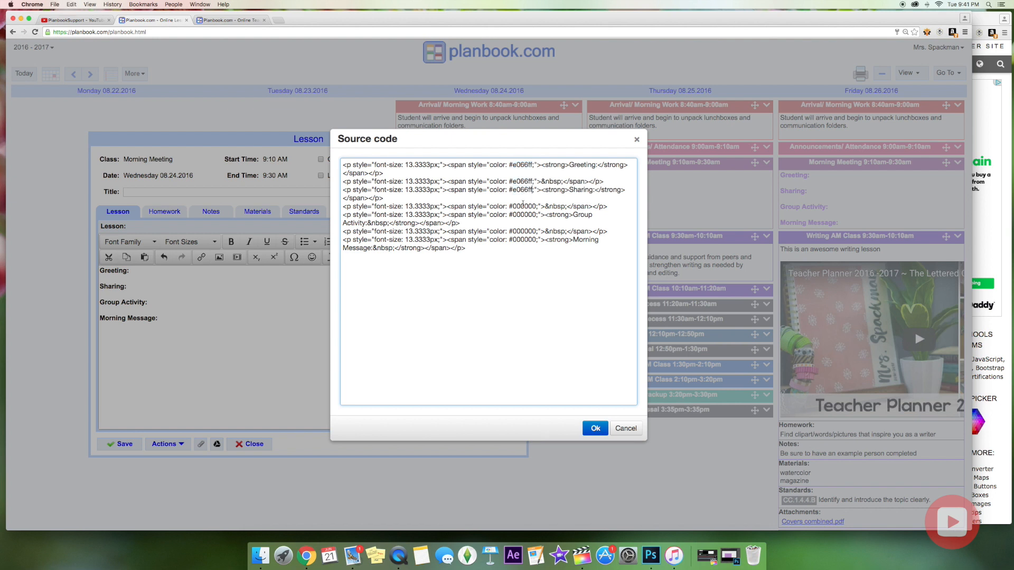
{"action": "double_click", "coordinate": [523, 206]}
{"action": "key", "text": "super+v"}
{"action": "double_click", "coordinate": [525, 214]}
{"action": "key", "text": "super+v"}
{"action": "double_click", "coordinate": [524, 231]}
{"action": "key", "text": "super+v"}
{"action": "double_click", "coordinate": [525, 240]}
{"action": "key", "text": "super+v"}
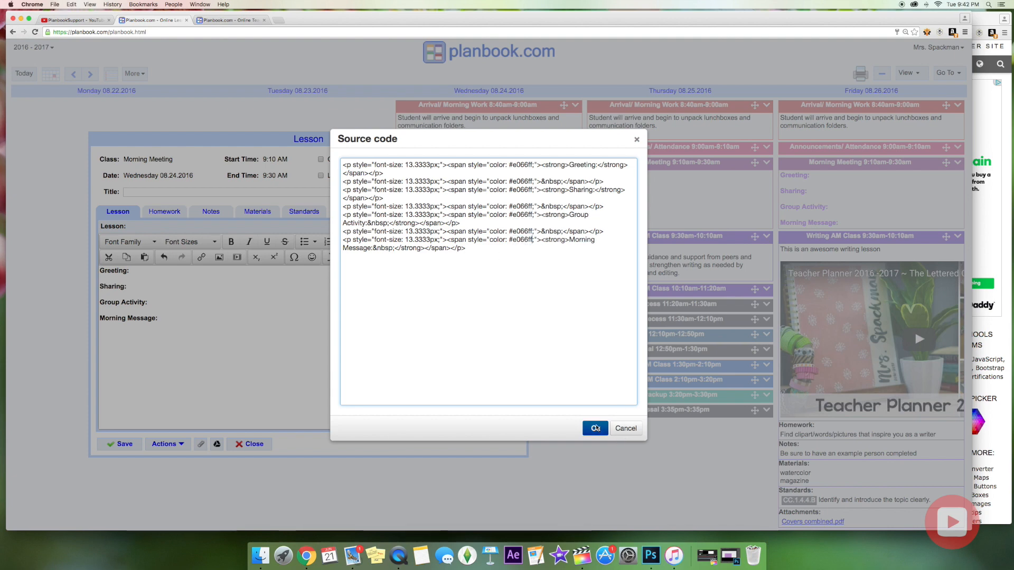
{"action": "left_click", "coordinate": [595, 428]}
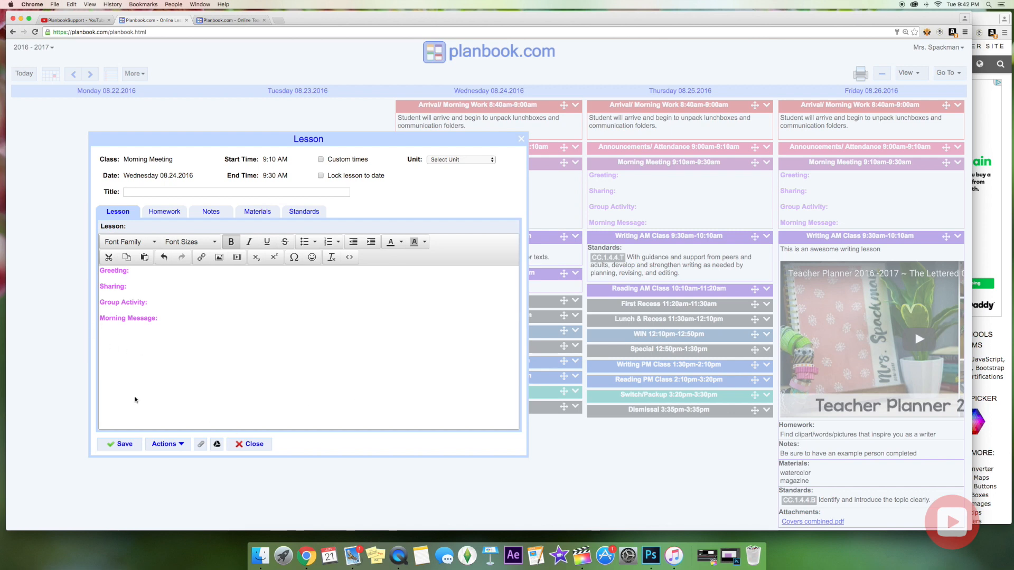
Save Wednesday's Morning Meeting lesson with its light purple #e066ff headings.
{"action": "left_click", "coordinate": [132, 447]}
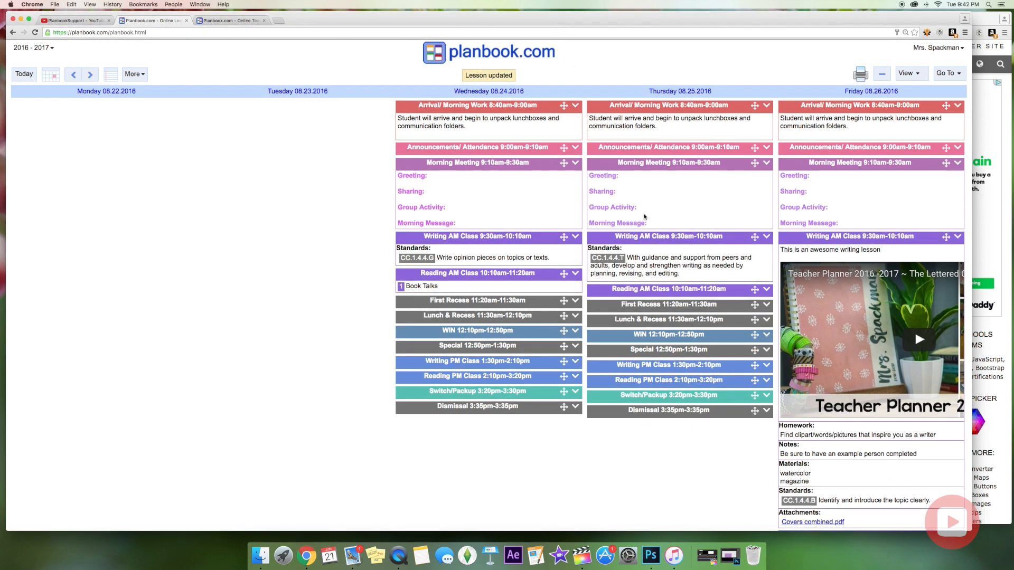
Type the Greeting 'Students will make eye contact, shake hands and say good morning.' in Thursday's Morning Meeting lesson, in a chosen colour.
{"action": "left_click", "coordinate": [652, 184]}
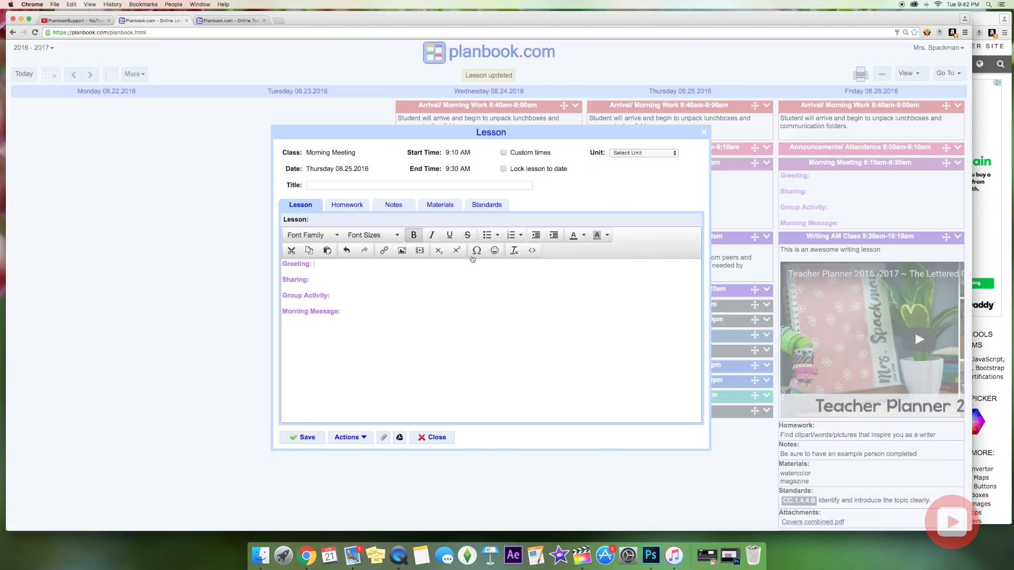
{"action": "left_click", "coordinate": [583, 235]}
{"action": "left_click", "coordinate": [573, 258]}
{"action": "type", "text": "Students will make eye contact, shake "}
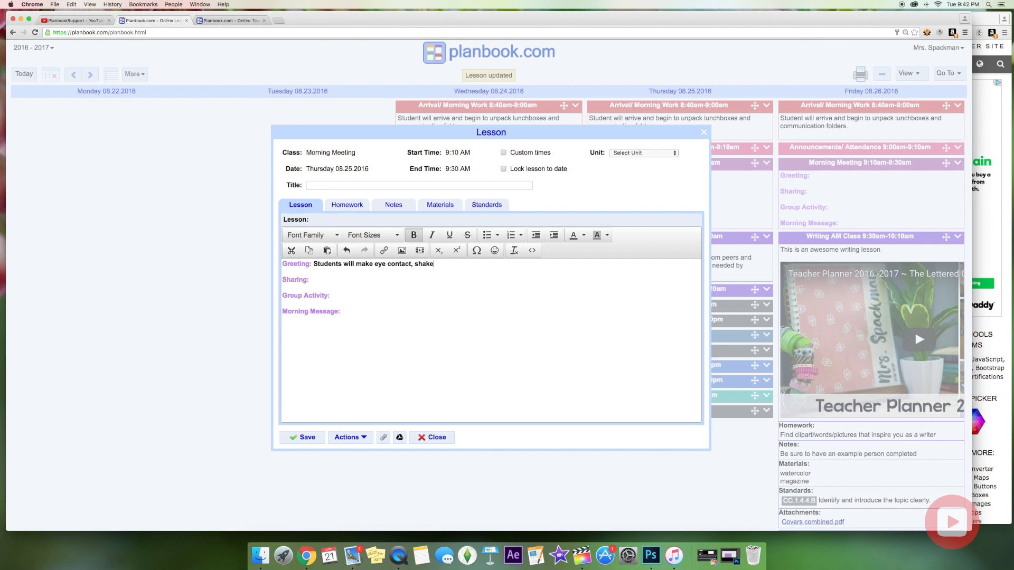
{"action": "type", "text": "hands and say good morning."}
Remove bold from the Greeting sentence and save the Morning Meeting lesson.
{"action": "triple_click", "coordinate": [359, 264]}
{"action": "left_click", "coordinate": [308, 264]}
{"action": "left_click_drag", "start_coordinate": [313, 264], "coordinate": [530, 264]}
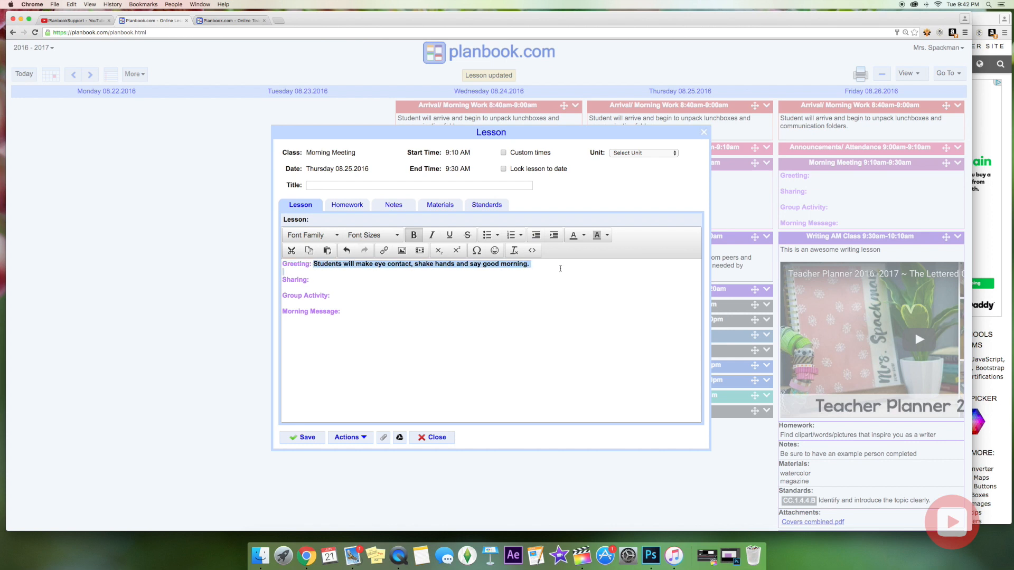
{"action": "left_click", "coordinate": [414, 235]}
{"action": "left_click", "coordinate": [414, 293]}
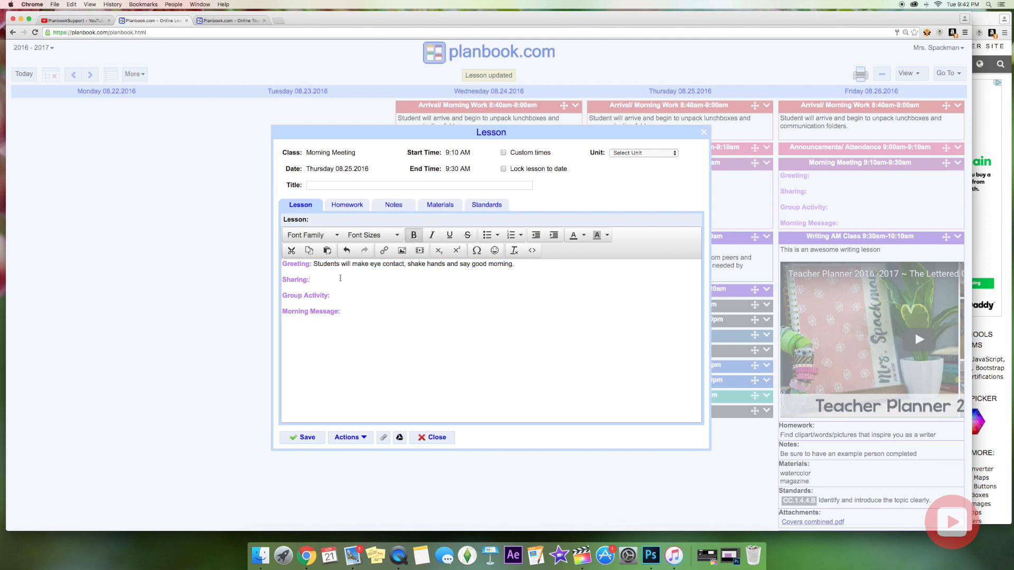
{"action": "left_click", "coordinate": [306, 438]}
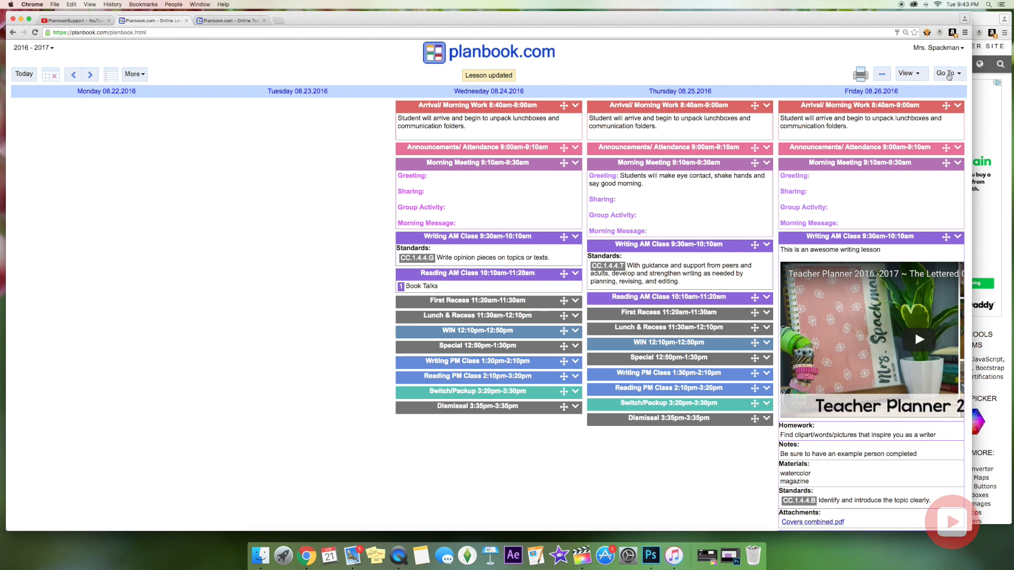
Clear the old Teacher Key in the Sharing settings.
{"action": "left_click", "coordinate": [949, 76]}
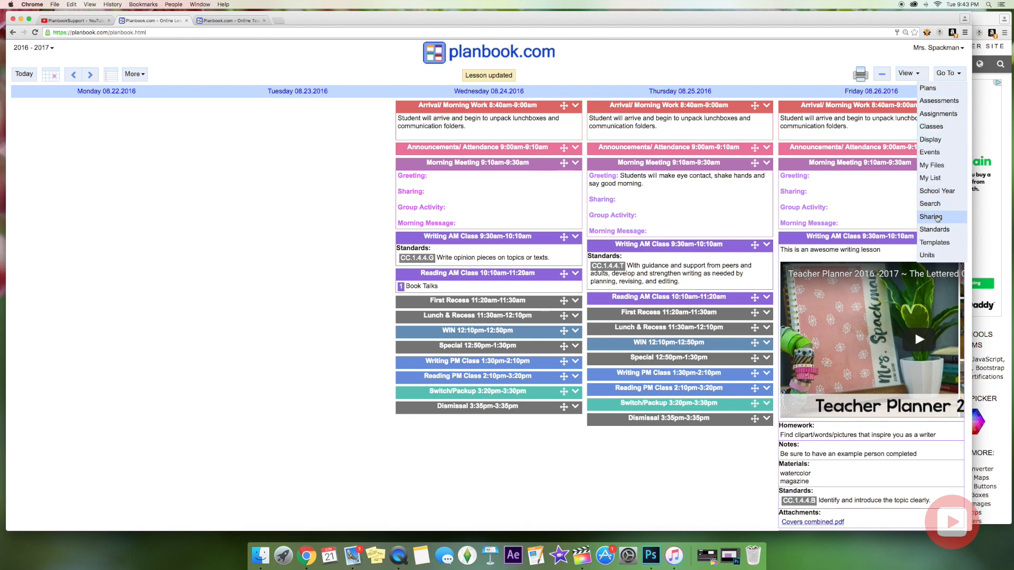
{"action": "left_click", "coordinate": [934, 217]}
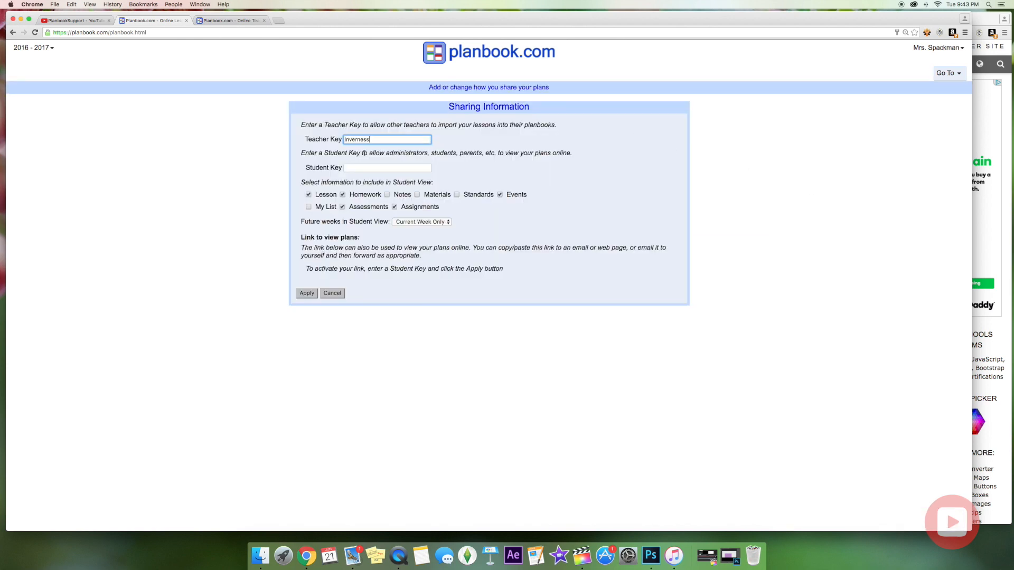
{"action": "key", "text": "super+a"}
{"action": "key", "text": "BackSpace"}
{"action": "left_click", "coordinate": [391, 167]}
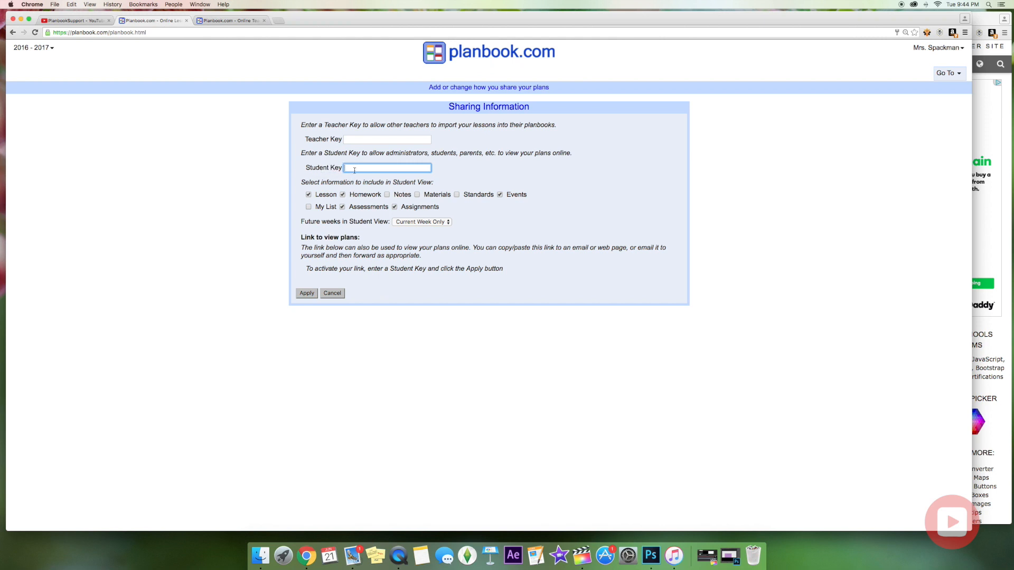
{"action": "left_click", "coordinate": [309, 168]}
{"action": "left_click_drag", "start_coordinate": [304, 168], "coordinate": [393, 166]}
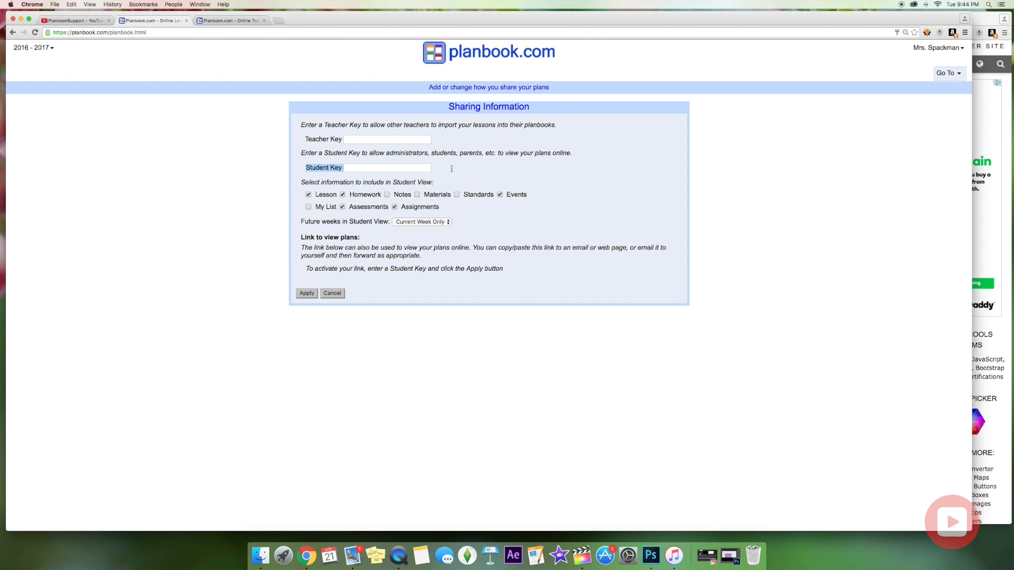
{"action": "left_click", "coordinate": [413, 161]}
Enter the new Teacher Key and apply the sharing settings.
{"action": "left_click", "coordinate": [347, 140]}
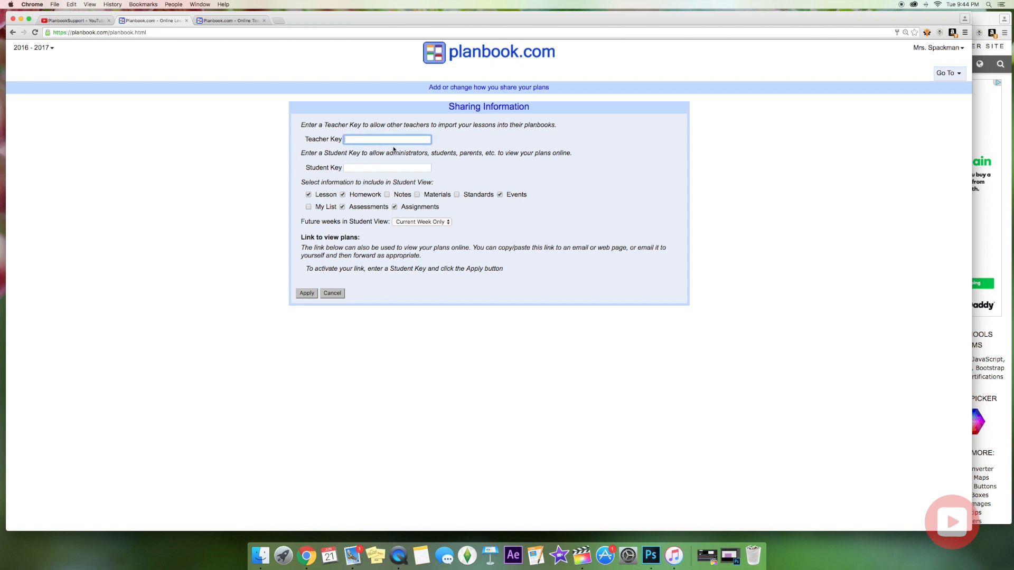
{"action": "left_click", "coordinate": [309, 294]}
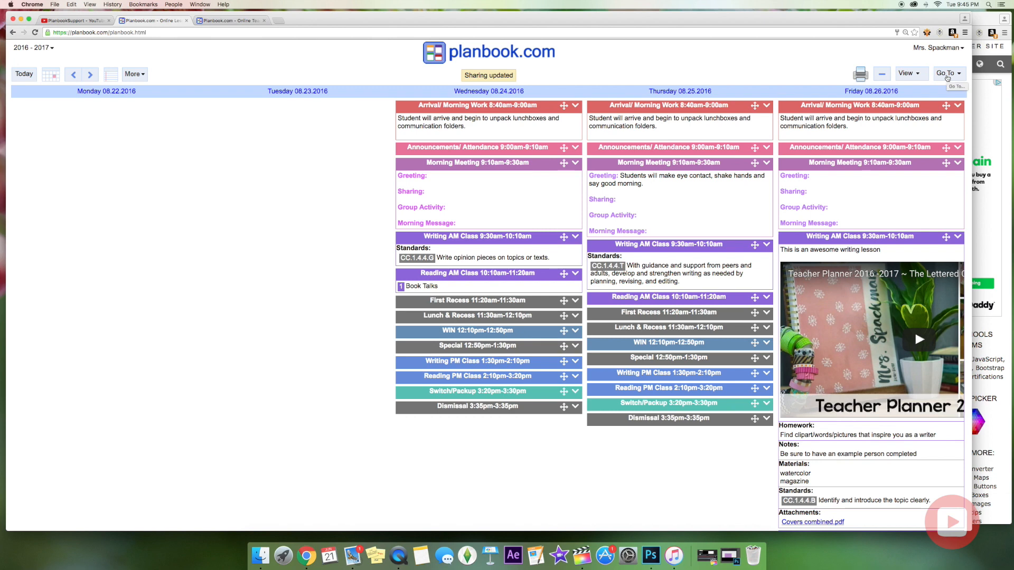
{"action": "left_click", "coordinate": [947, 77]}
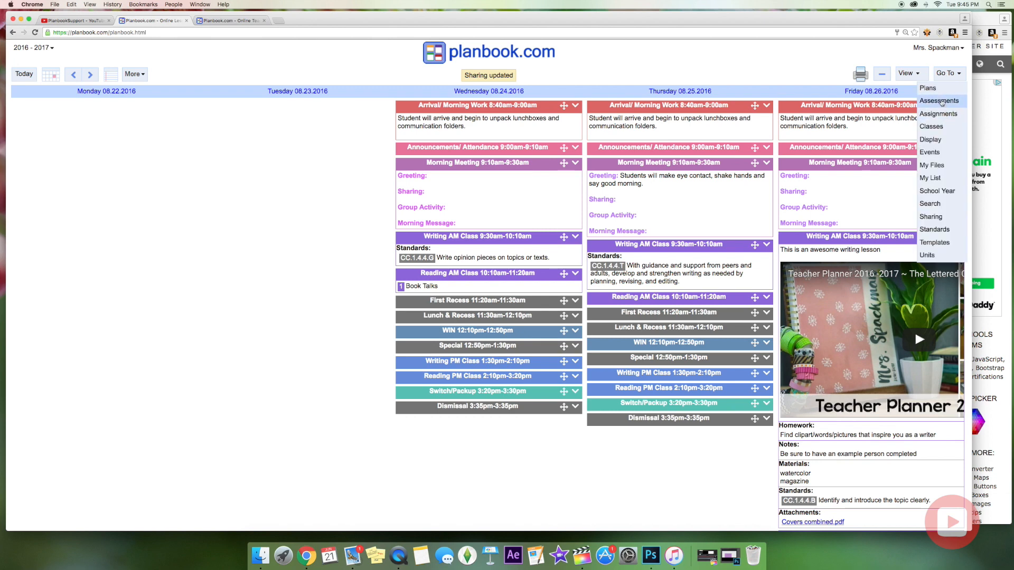
Set Writing AM Class collaboration to View Only and apply the change.
{"action": "left_click", "coordinate": [932, 126]}
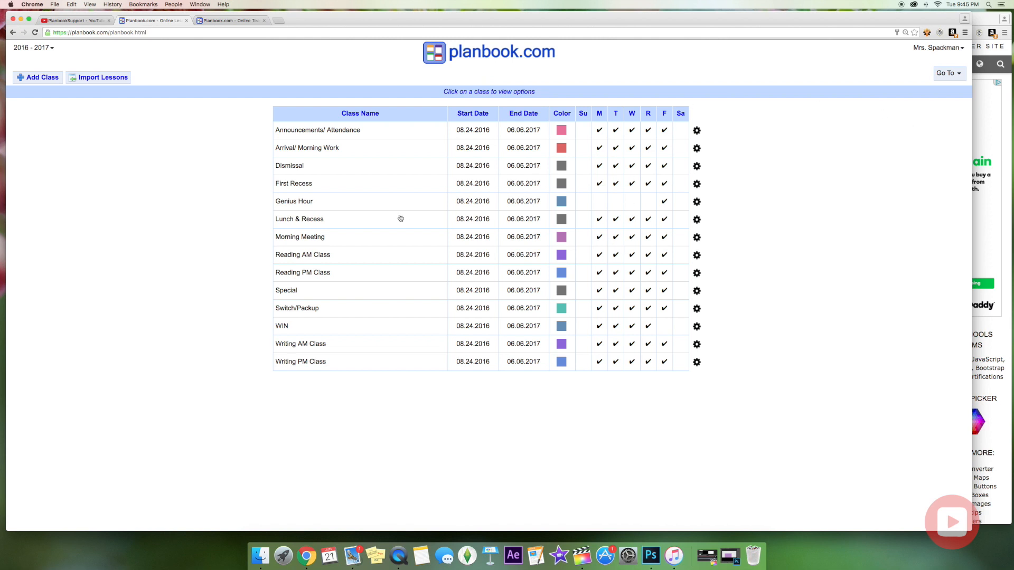
{"action": "double_click", "coordinate": [322, 344]}
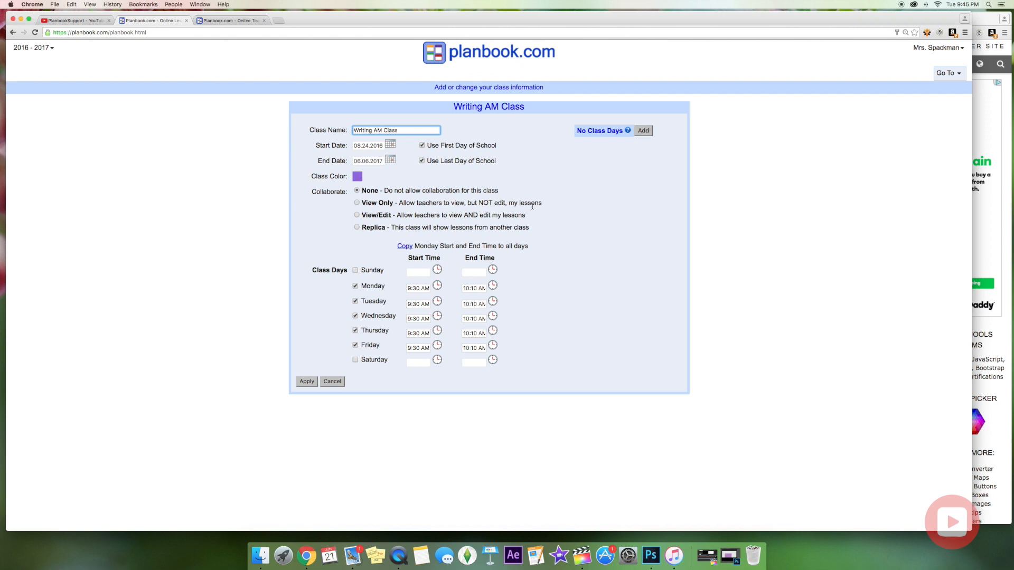
{"action": "left_click", "coordinate": [357, 203]}
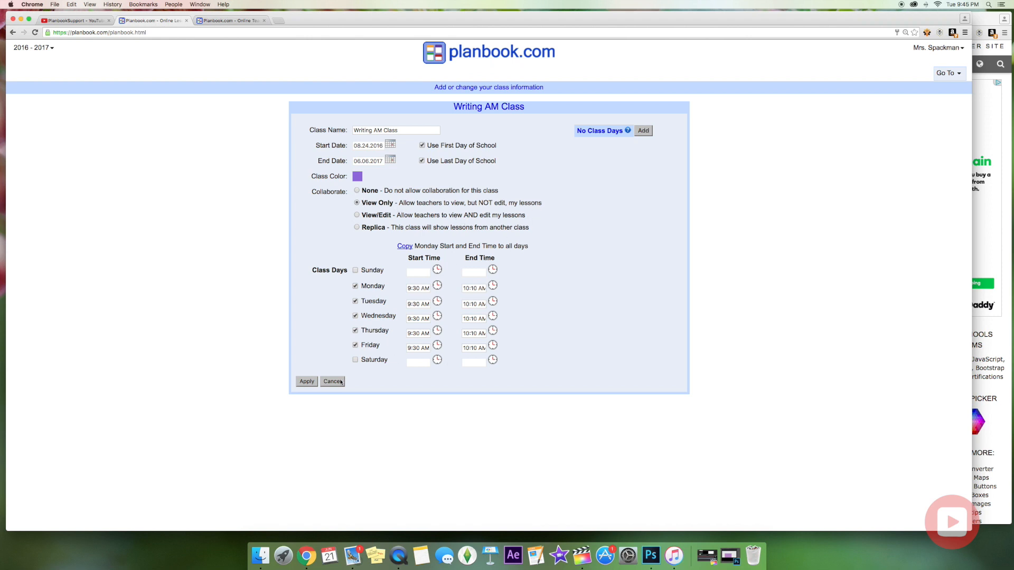
{"action": "left_click", "coordinate": [307, 381]}
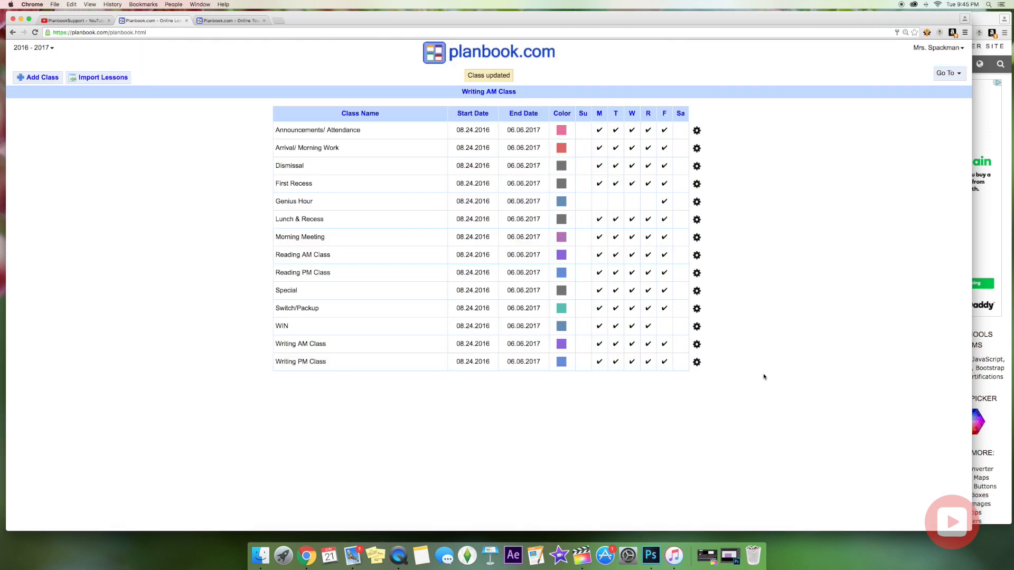
{"action": "left_click", "coordinate": [960, 49]}
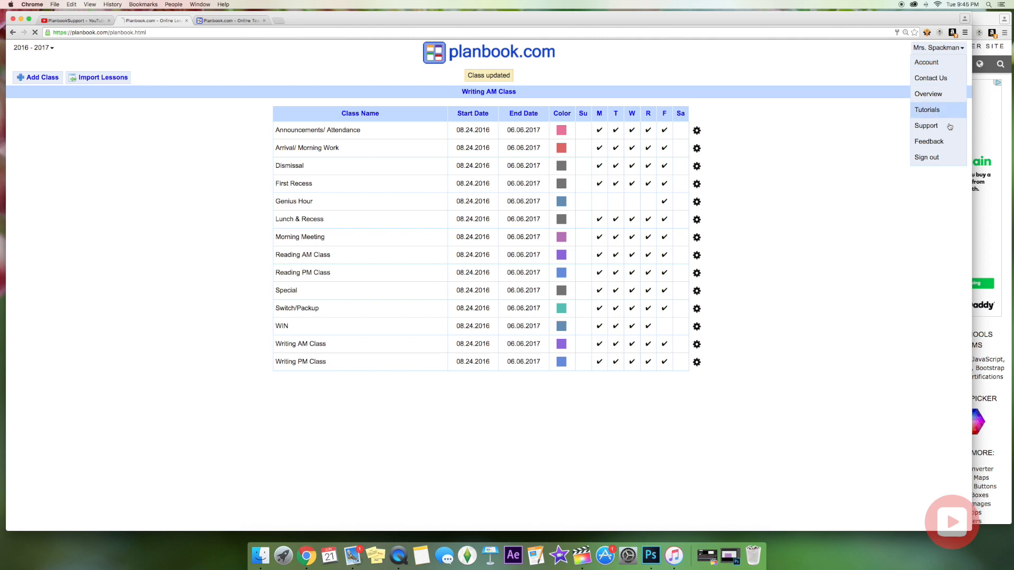
Sign out, log in as the other teacher with the saved e-mail, and view their classes.
{"action": "left_click", "coordinate": [935, 158]}
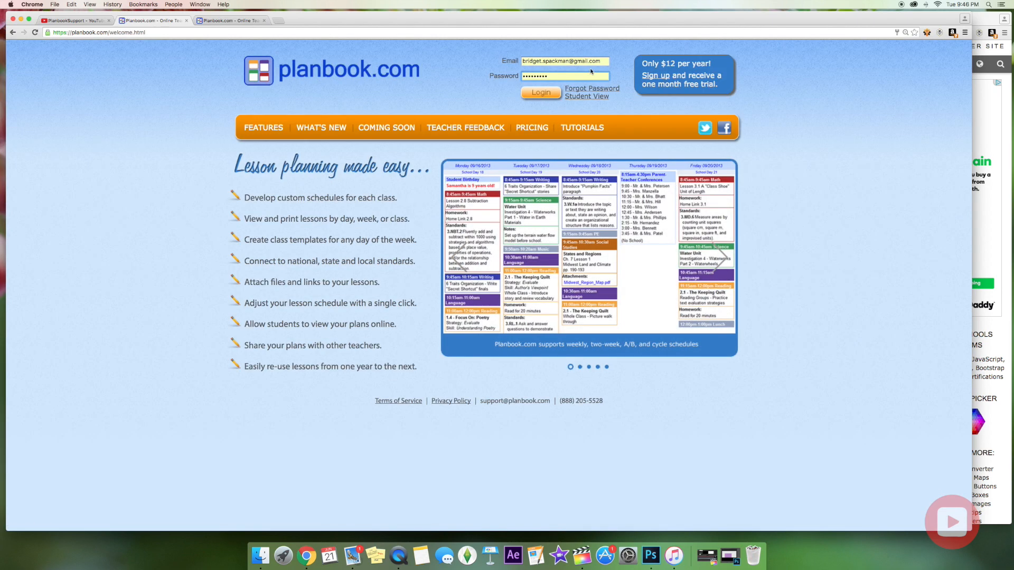
{"action": "left_click", "coordinate": [560, 62]}
{"action": "left_click", "coordinate": [560, 88]}
{"action": "left_click", "coordinate": [551, 95]}
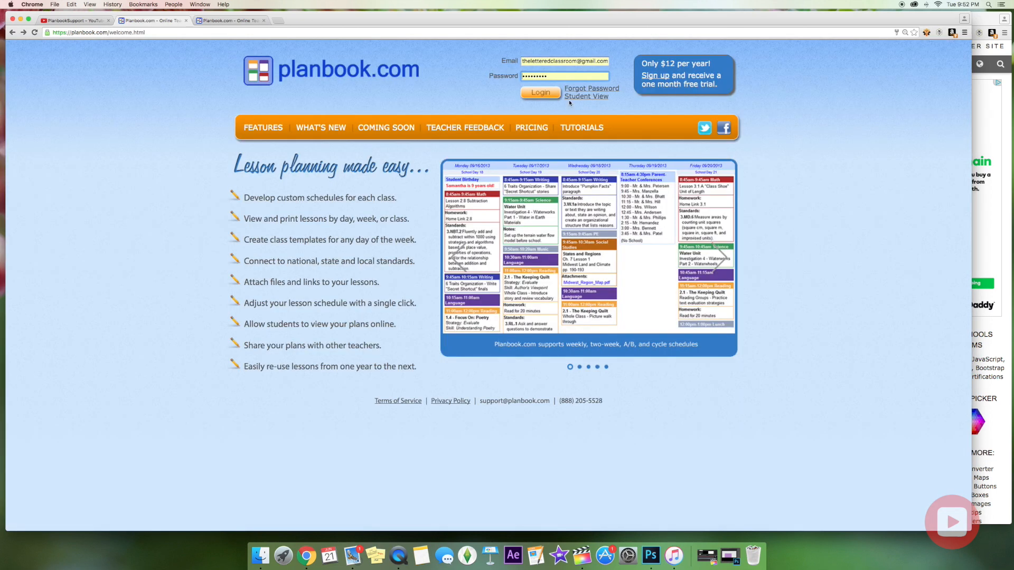
{"action": "left_click", "coordinate": [547, 97]}
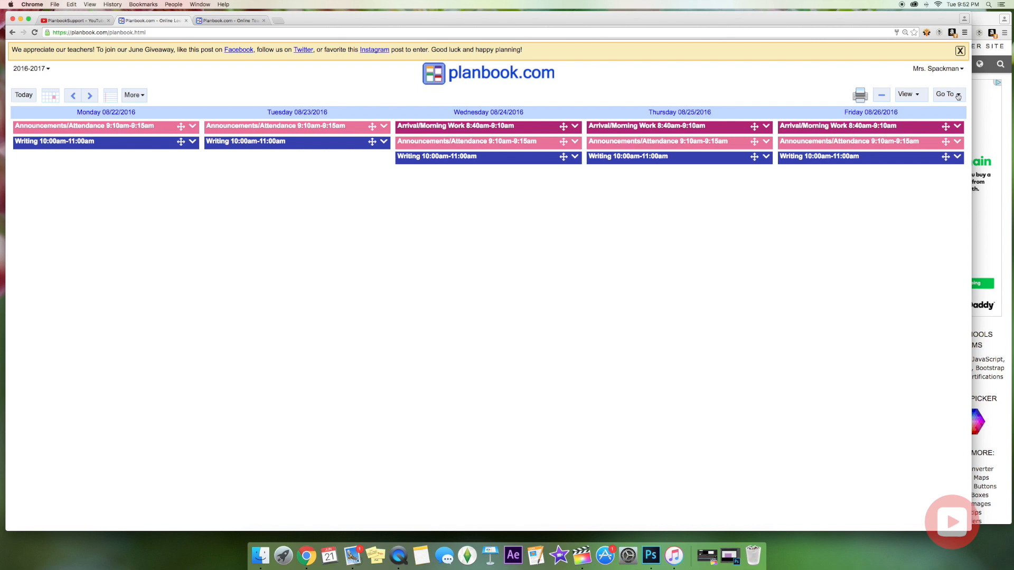
{"action": "left_click", "coordinate": [958, 97]}
{"action": "left_click", "coordinate": [950, 152]}
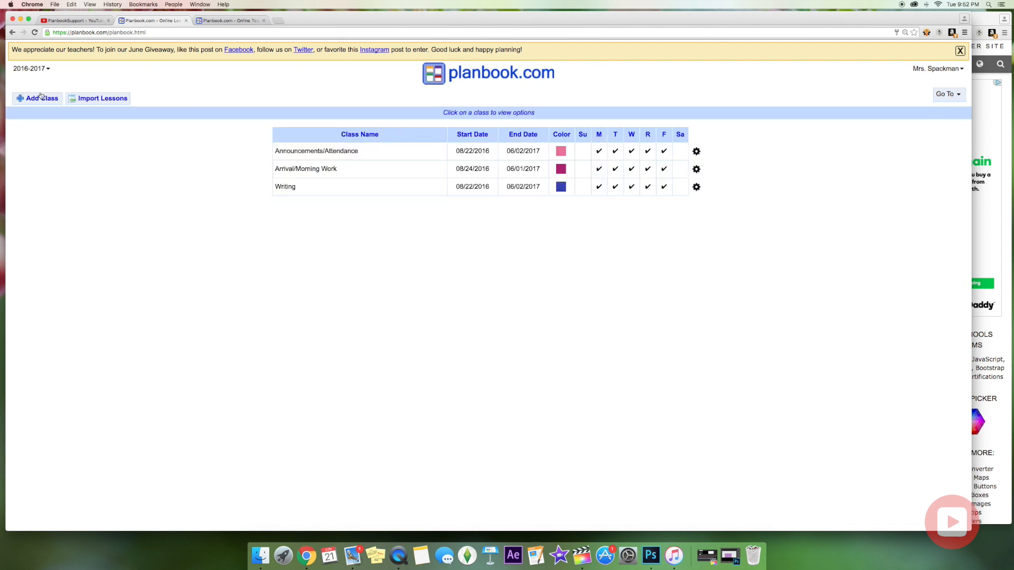
On Import Lessons, enter the source teacher's e-mail and Teacher Key and save that teacher.
{"action": "left_click", "coordinate": [81, 99]}
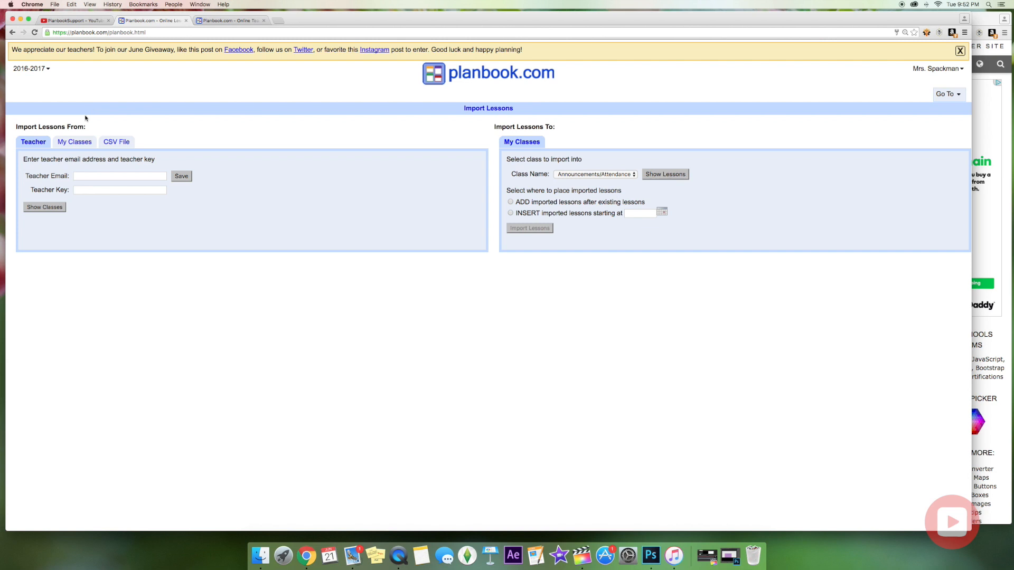
{"action": "left_click", "coordinate": [101, 175]}
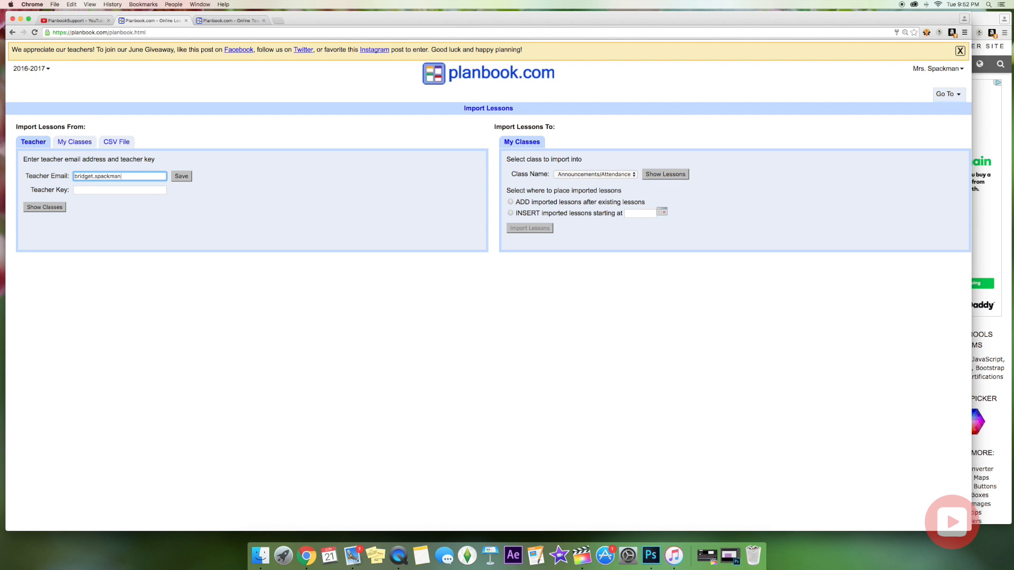
{"action": "left_click", "coordinate": [93, 189]}
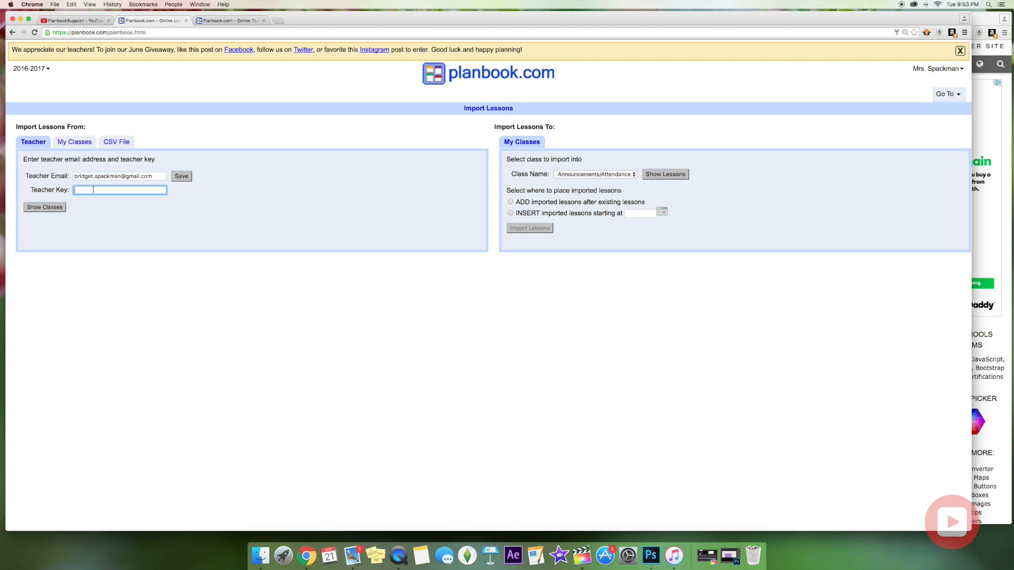
{"action": "left_click", "coordinate": [182, 176]}
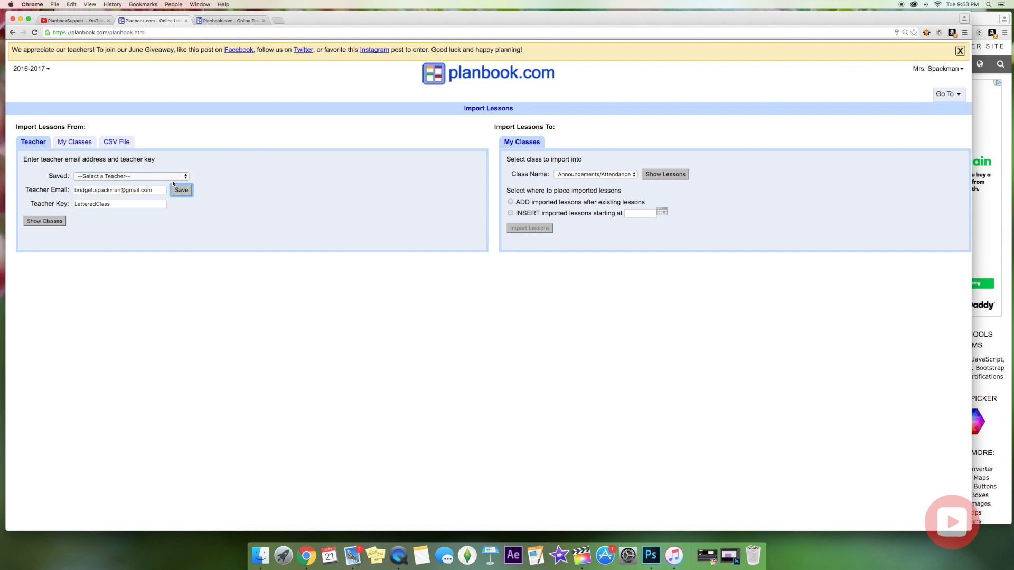
Pick school year 2016 - 2017 and Writing AM Class, then list its lessons.
{"action": "left_click", "coordinate": [134, 178]}
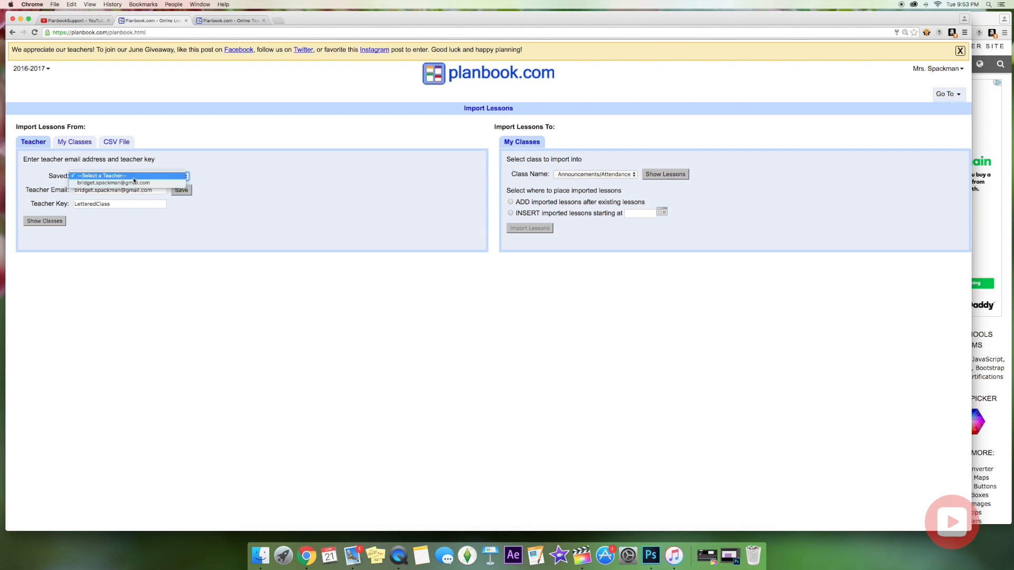
{"action": "left_click", "coordinate": [134, 178]}
{"action": "left_click", "coordinate": [134, 178]}
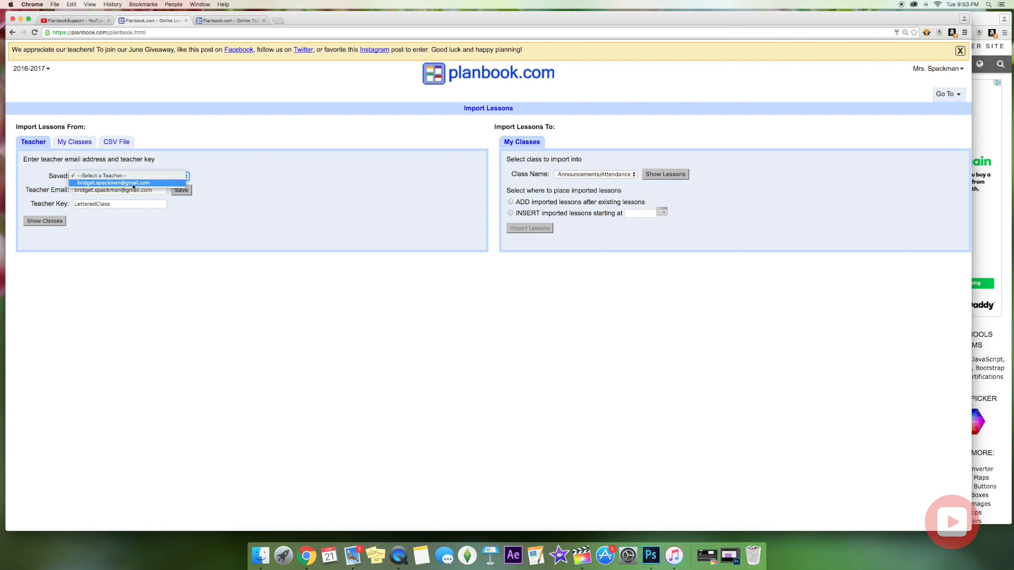
{"action": "left_click", "coordinate": [178, 220]}
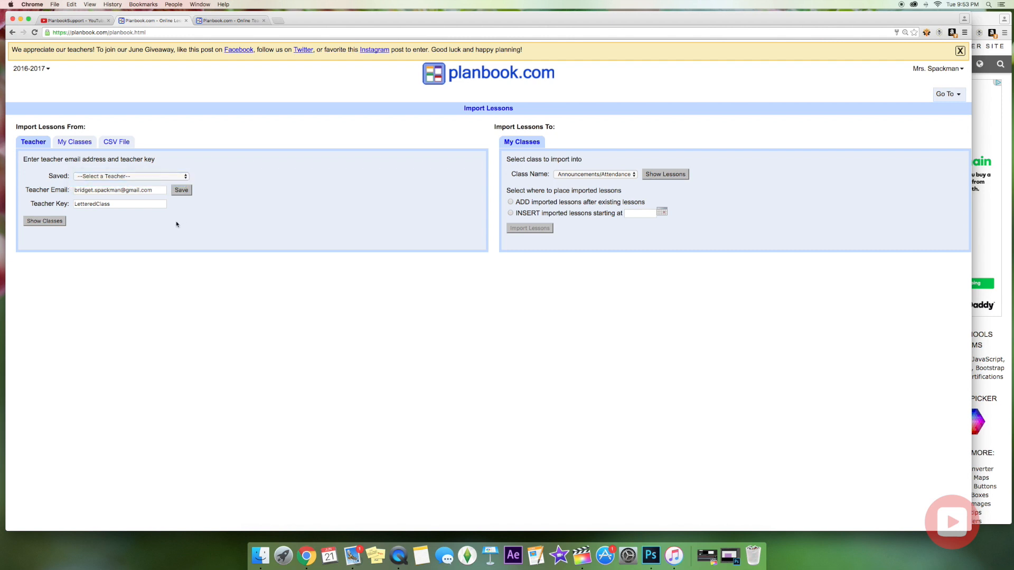
{"action": "left_click", "coordinate": [45, 220]}
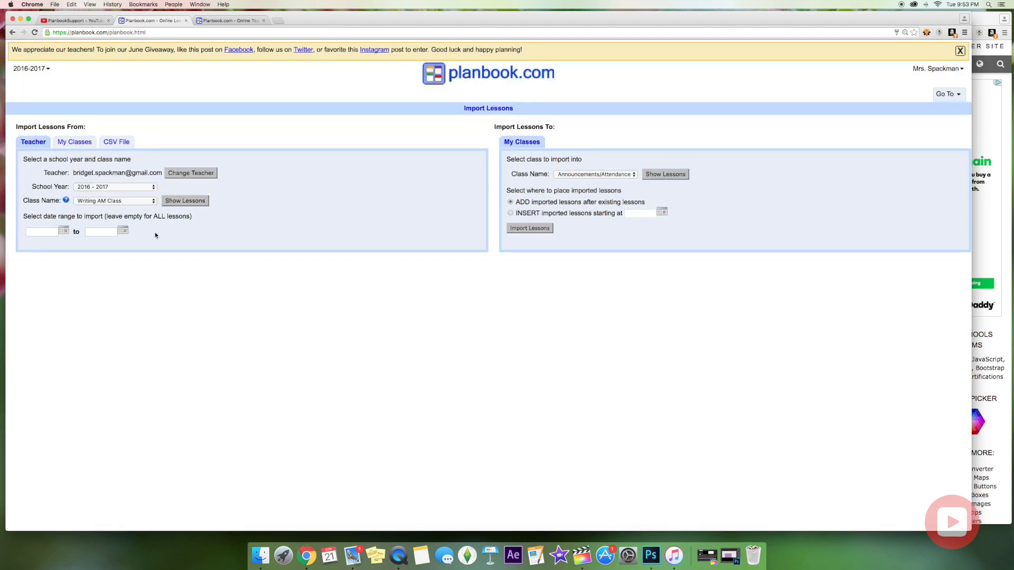
{"action": "left_click", "coordinate": [90, 187]}
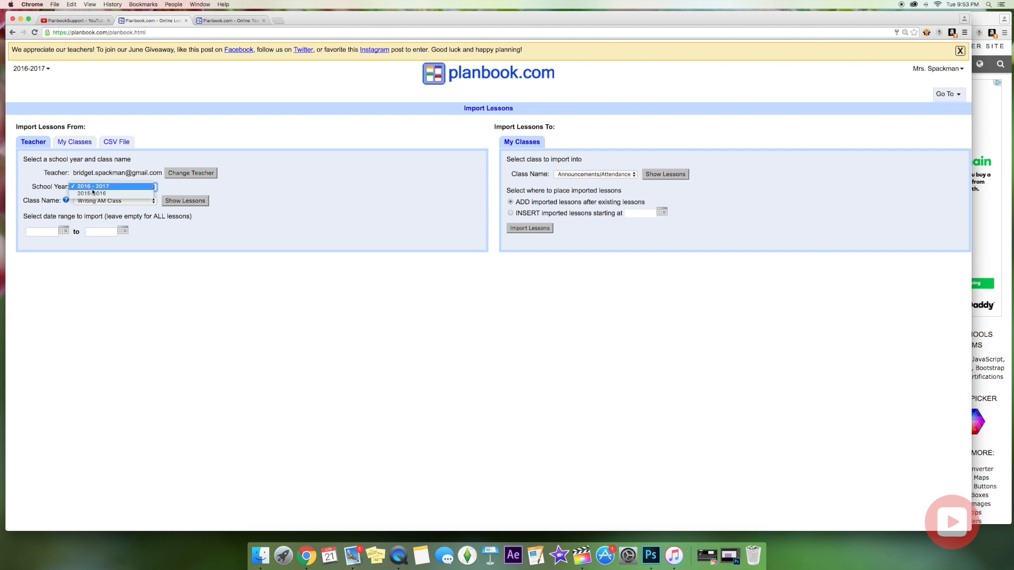
{"action": "left_click", "coordinate": [93, 189]}
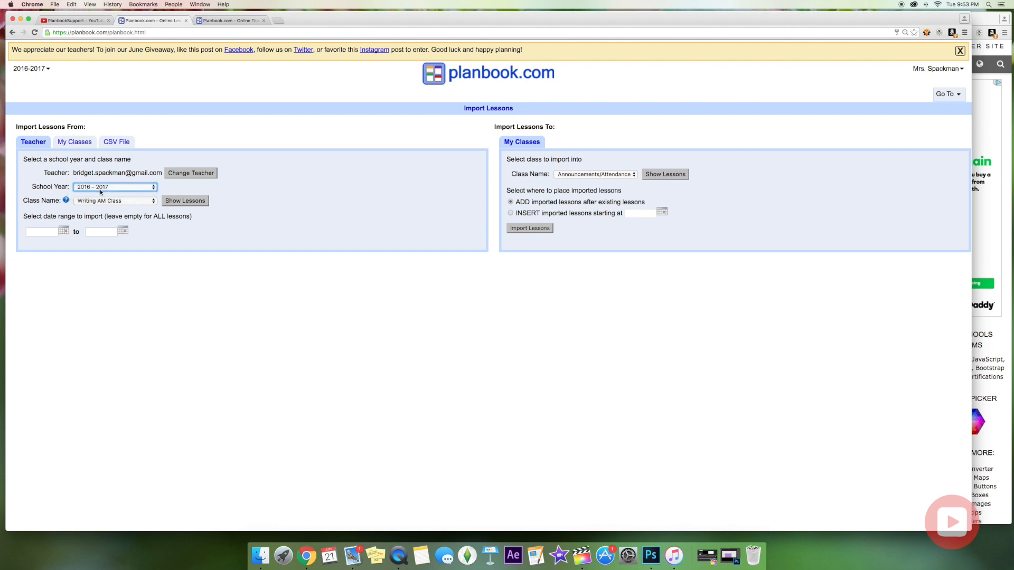
{"action": "left_click", "coordinate": [136, 204]}
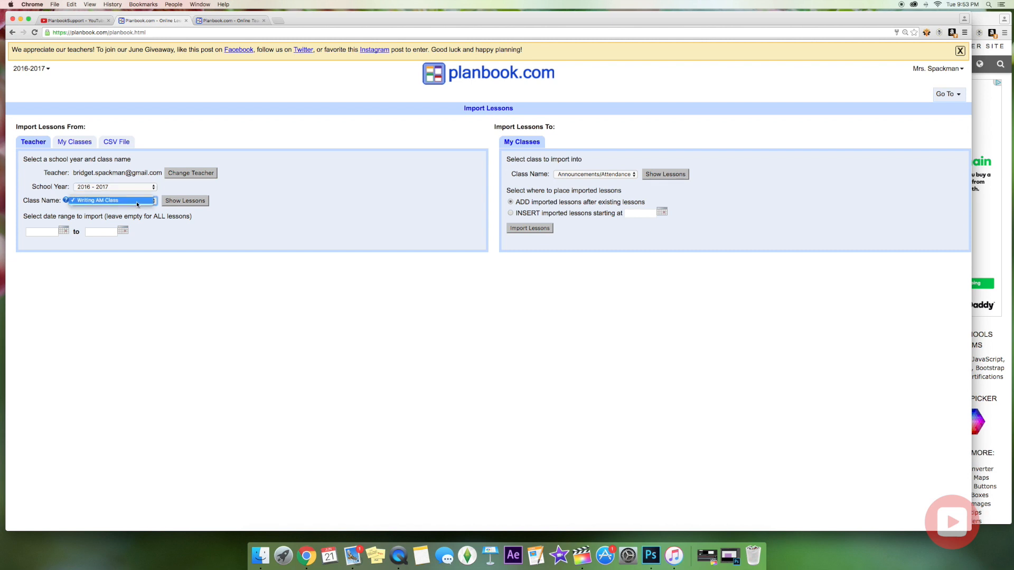
{"action": "left_click", "coordinate": [137, 204]}
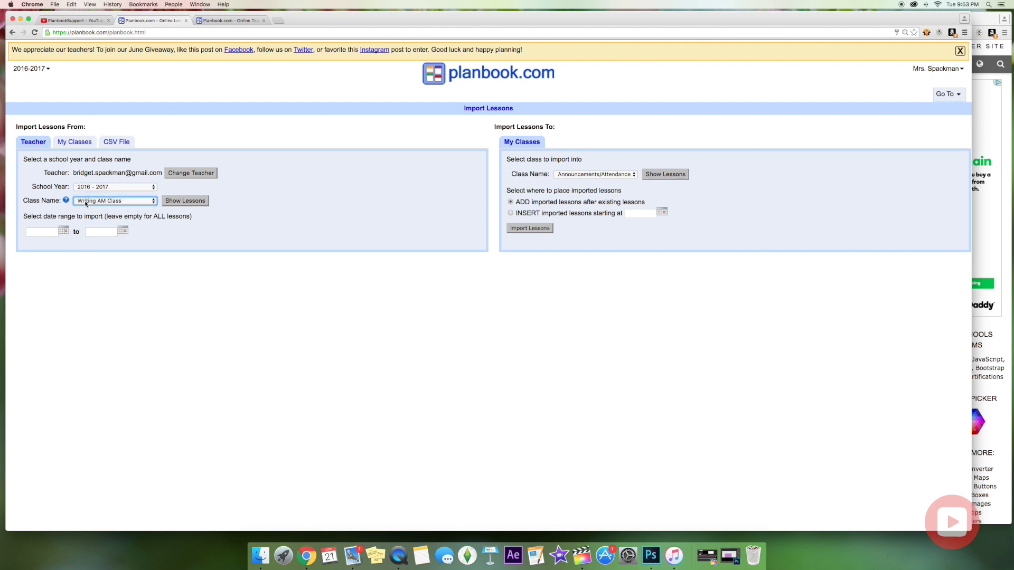
{"action": "left_click", "coordinate": [187, 202]}
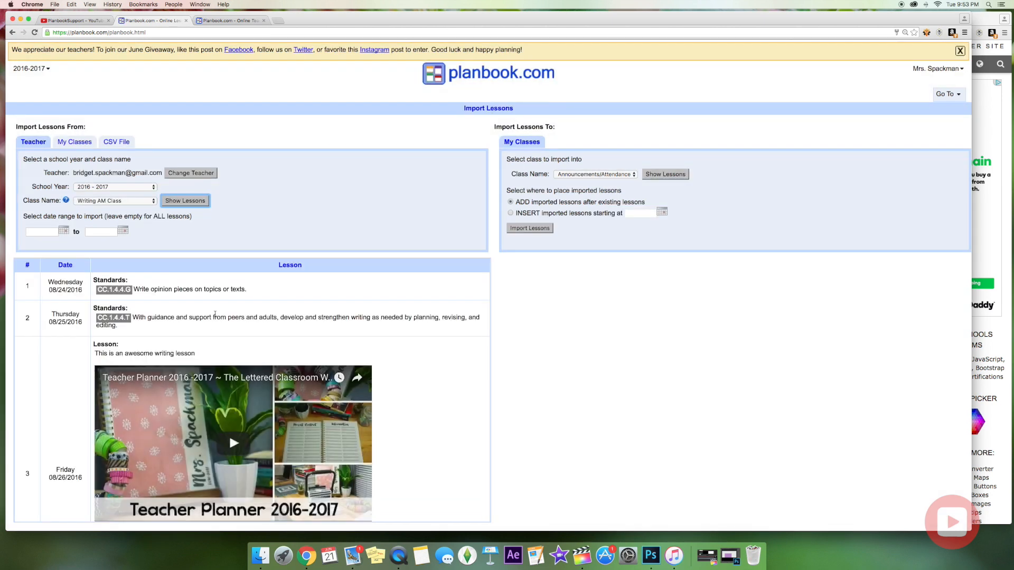
Import the lessons with INSERT starting 08/24/2016.
{"action": "scroll", "coordinate": [199, 395], "scroll_direction": "down", "scroll_amount": 2}
{"action": "scroll", "coordinate": [199, 396], "scroll_direction": "down", "scroll_amount": 5}
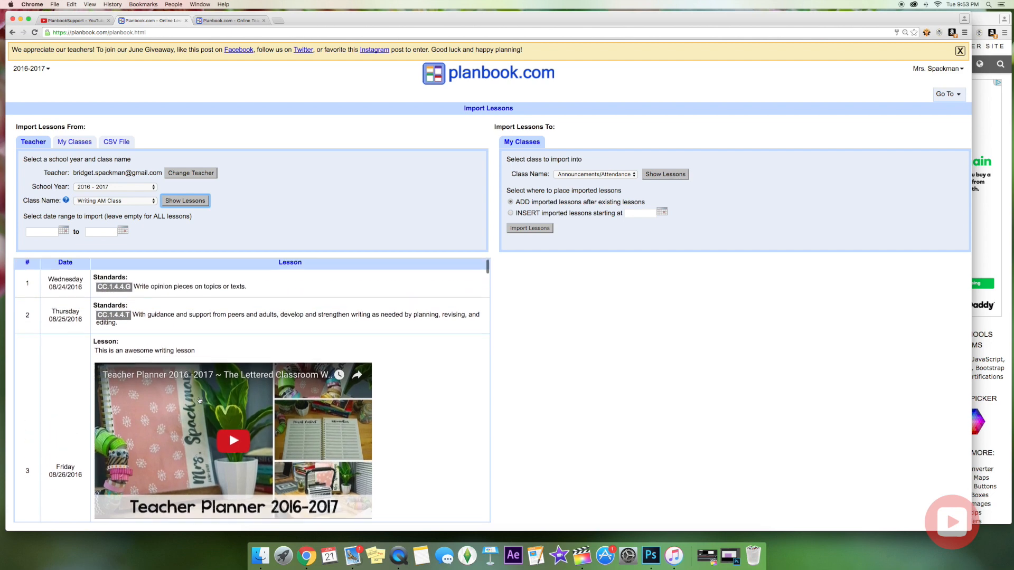
{"action": "scroll", "coordinate": [199, 401], "scroll_direction": "up", "scroll_amount": 6}
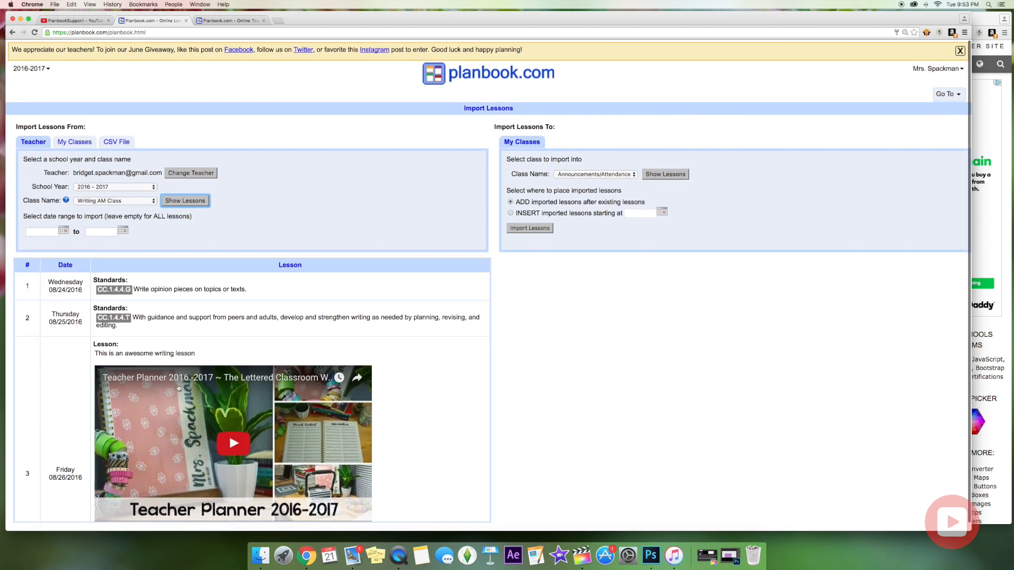
{"action": "left_click", "coordinate": [510, 215]}
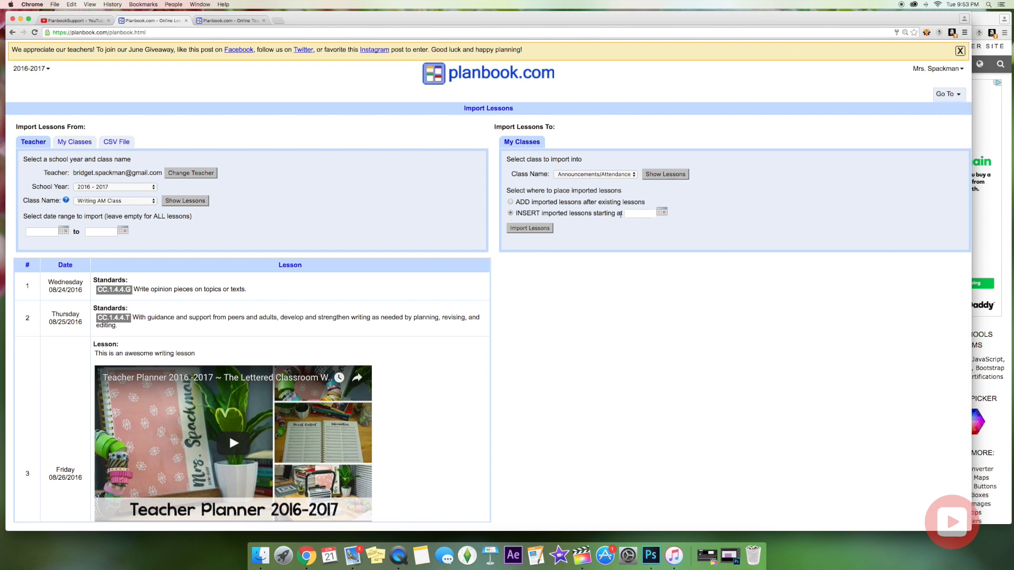
{"action": "left_click", "coordinate": [663, 213]}
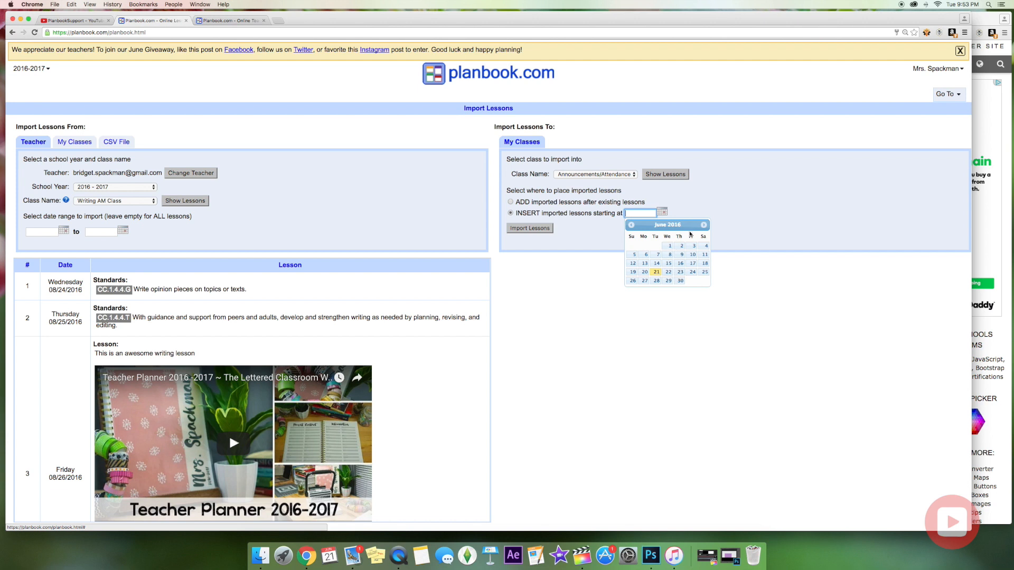
{"action": "left_click", "coordinate": [704, 225]}
{"action": "left_click", "coordinate": [704, 225]}
{"action": "left_click", "coordinate": [668, 272]}
{"action": "left_click", "coordinate": [530, 228]}
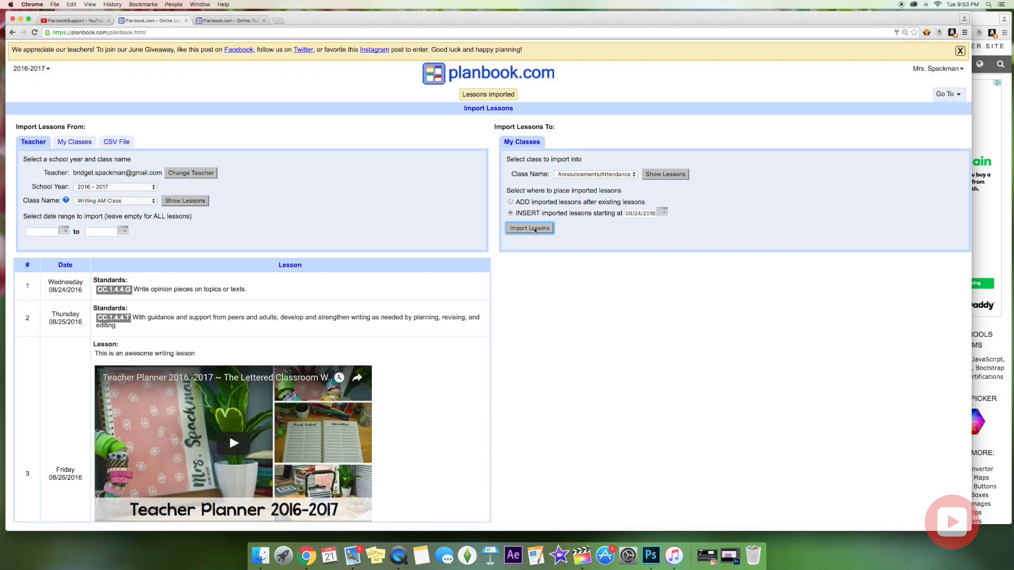
Choose Writing as the destination class and show its existing lessons.
{"action": "left_click", "coordinate": [635, 176]}
{"action": "left_click", "coordinate": [566, 188]}
{"action": "left_click", "coordinate": [665, 175]}
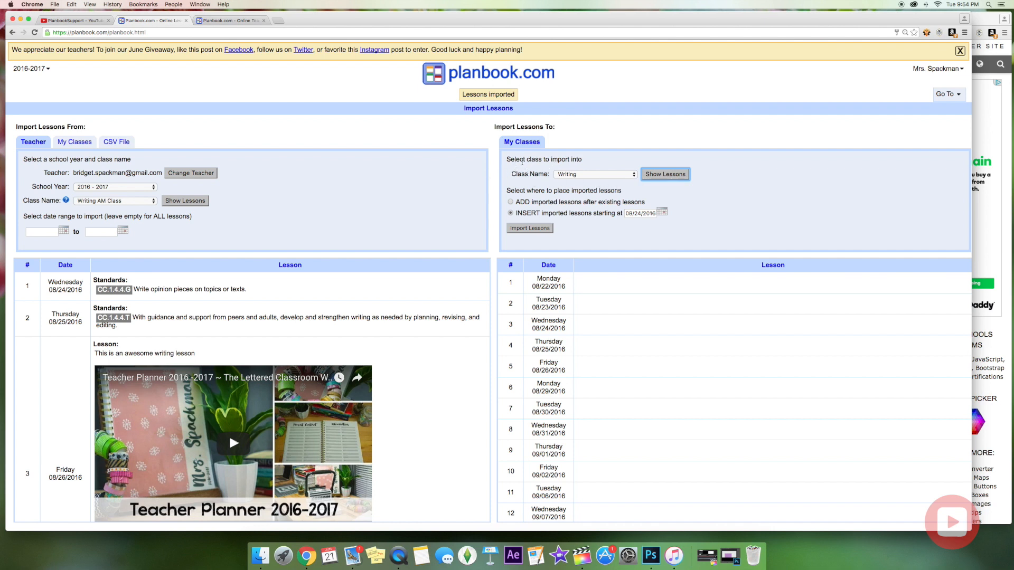
Reselect Writing, show its lessons, and import the Writing AM Class lessons into it.
{"action": "left_click", "coordinate": [570, 178]}
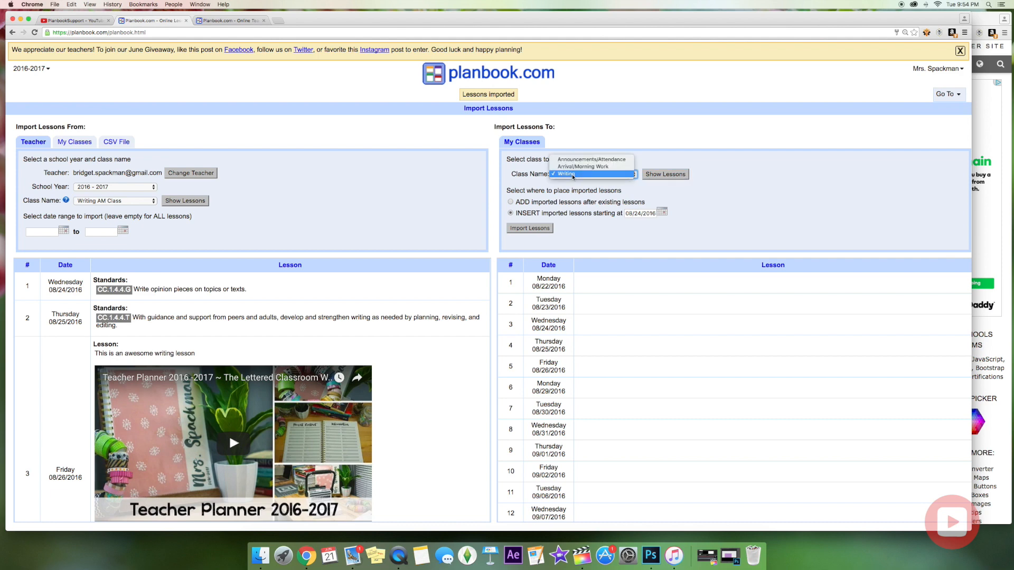
{"action": "left_click", "coordinate": [567, 174]}
{"action": "left_click", "coordinate": [665, 176]}
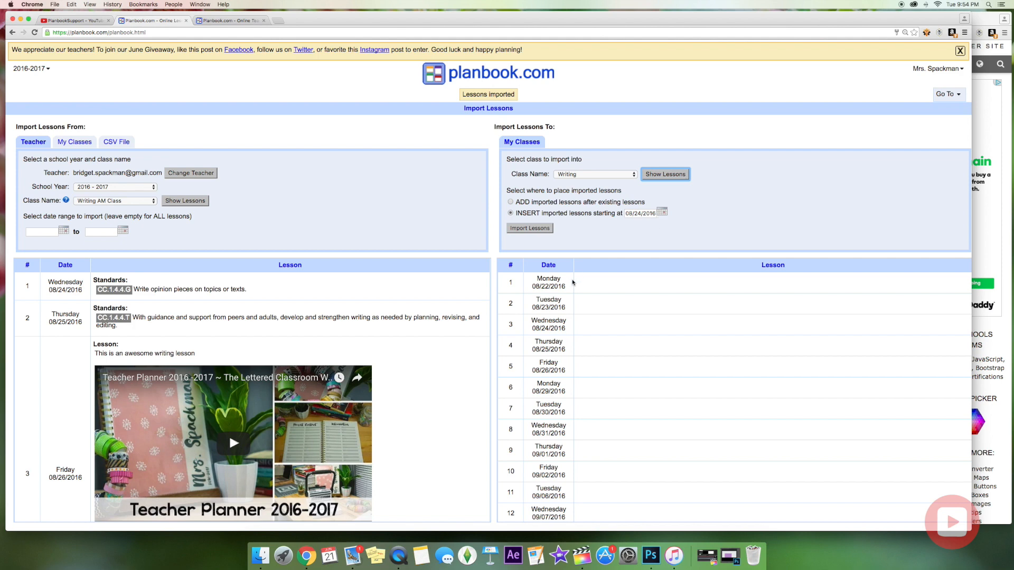
{"action": "left_click", "coordinate": [521, 231]}
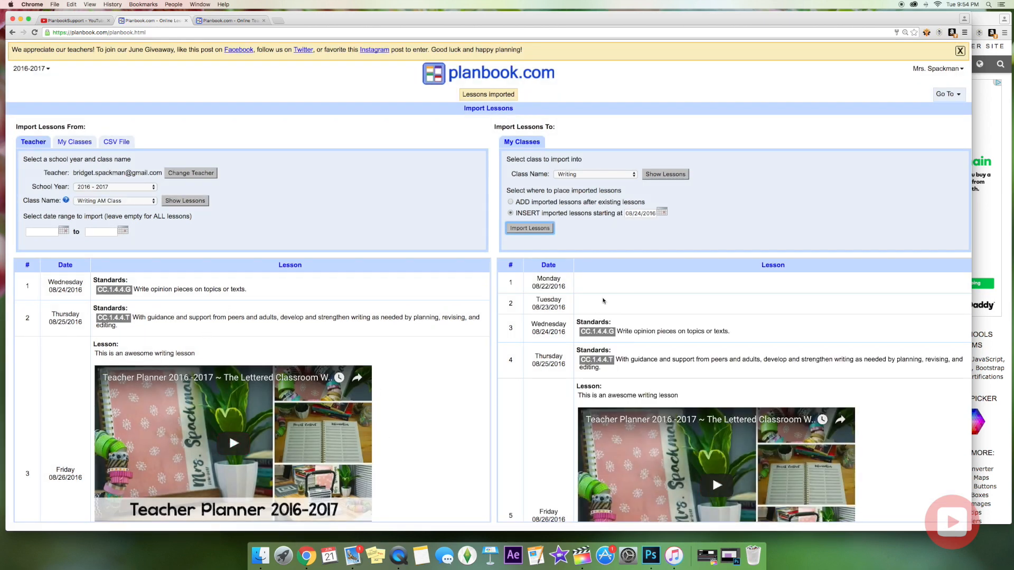
{"action": "scroll", "coordinate": [625, 386], "scroll_direction": "down", "scroll_amount": 10}
{"action": "scroll", "coordinate": [739, 401], "scroll_direction": "up", "scroll_amount": 10}
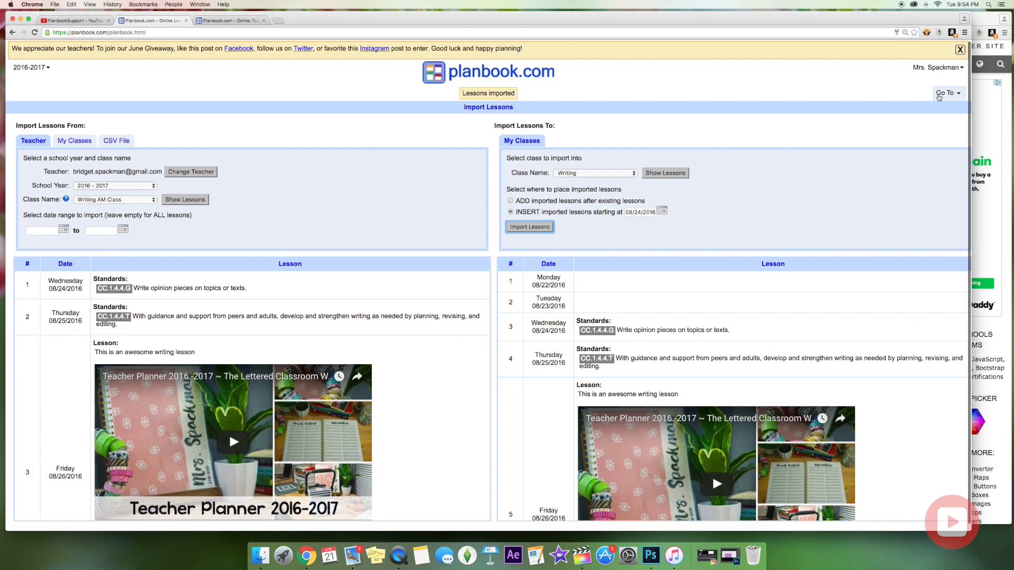
{"action": "left_click", "coordinate": [945, 94]}
In the weekly plans, delete Friday's duplicate Announcements/Attendance lesson without shifting other lessons.
{"action": "left_click", "coordinate": [939, 107]}
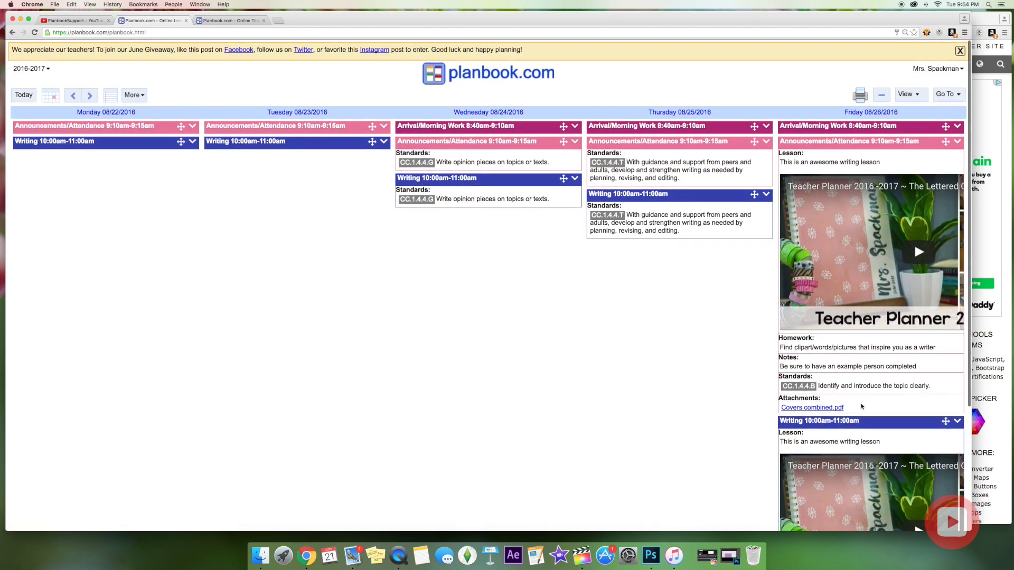
{"action": "left_click", "coordinate": [956, 142]}
{"action": "left_click", "coordinate": [955, 144]}
{"action": "left_click", "coordinate": [957, 142]}
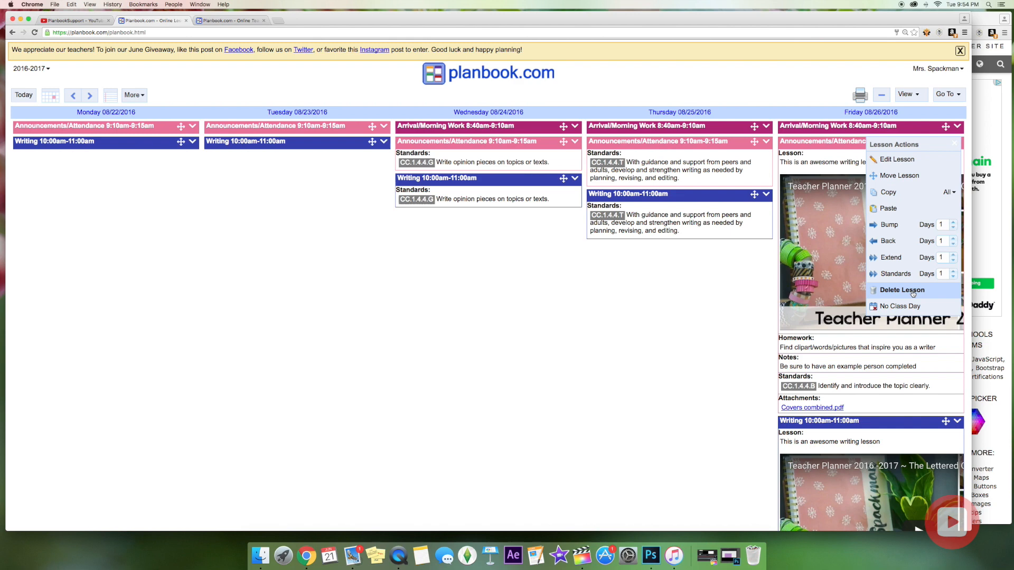
{"action": "left_click", "coordinate": [913, 291]}
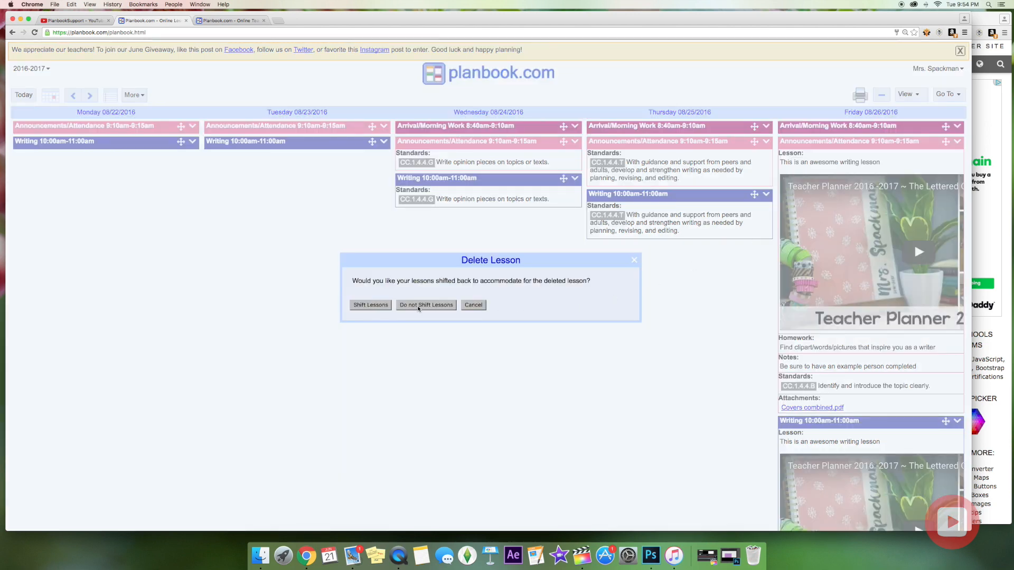
{"action": "left_click", "coordinate": [401, 306]}
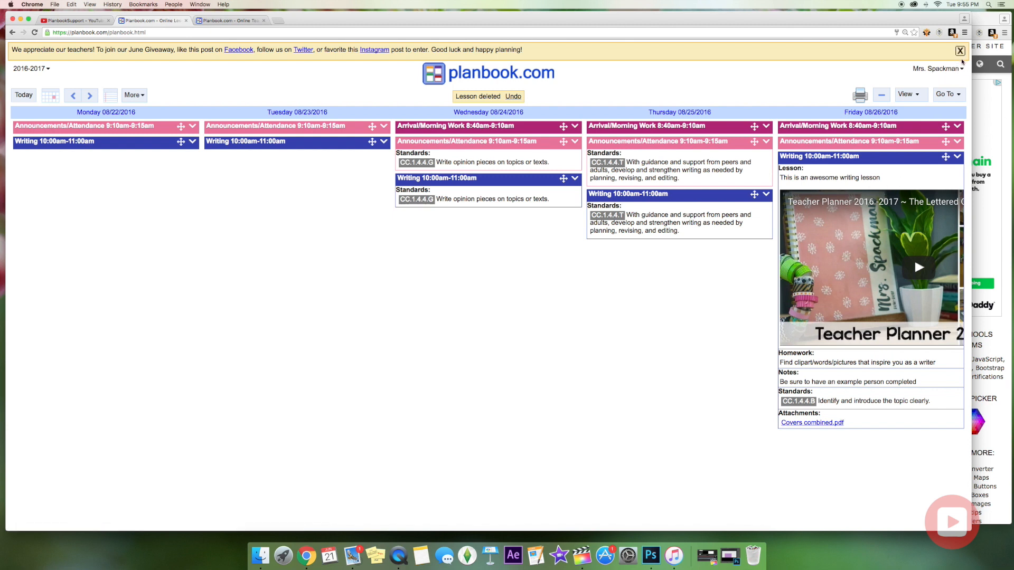
Sign out of the teacher account and fill in a saved e-mail on the login page.
{"action": "left_click", "coordinate": [936, 68]}
{"action": "left_click", "coordinate": [933, 179]}
{"action": "left_click", "coordinate": [576, 62]}
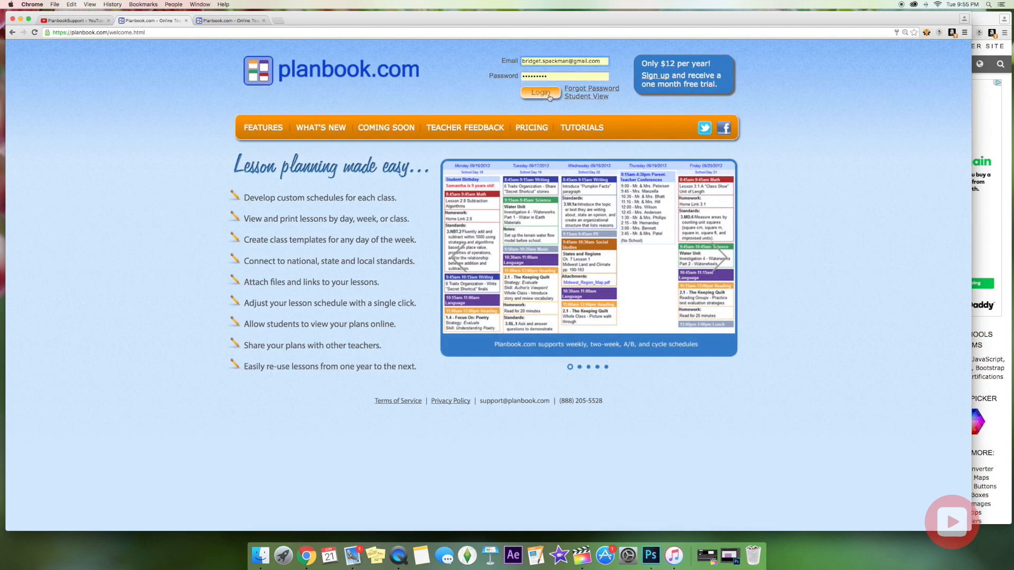
Submit the login with the saved teacher account.
{"action": "left_click", "coordinate": [549, 94]}
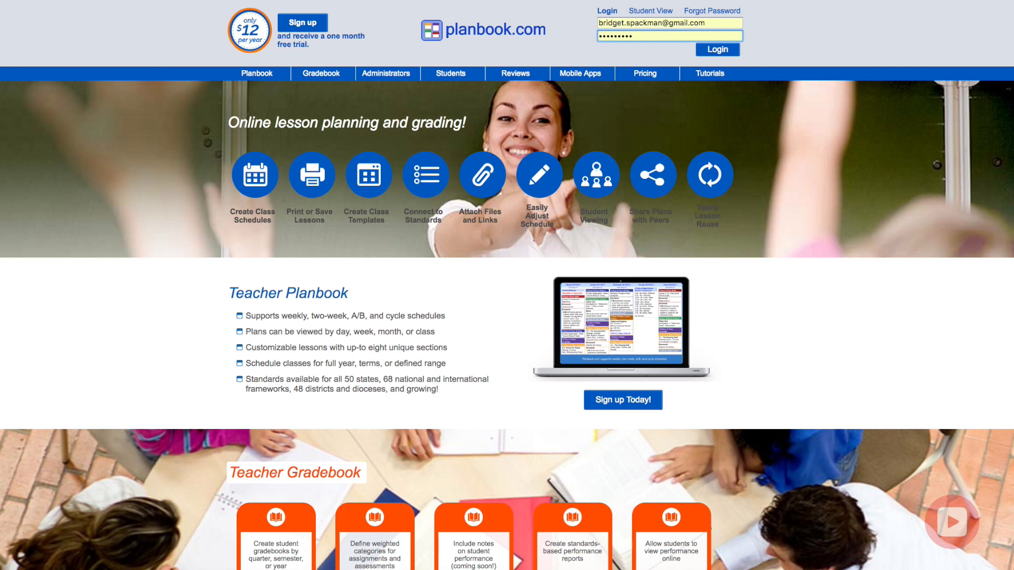
{"action": "scroll", "coordinate": [273, 74], "scroll_direction": "down", "scroll_amount": 3}
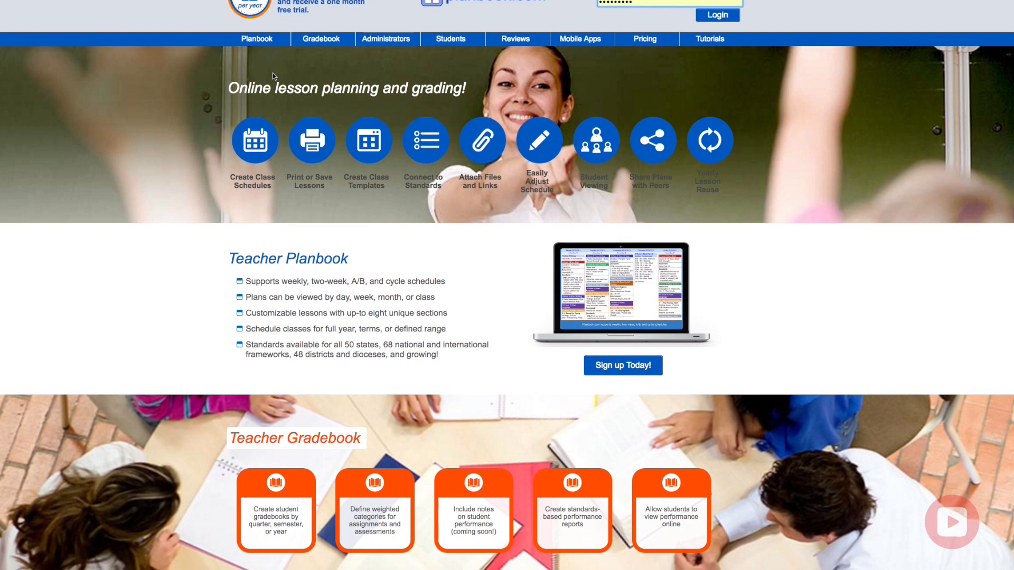
{"action": "scroll", "coordinate": [272, 73], "scroll_direction": "down", "scroll_amount": 2}
{"action": "scroll", "coordinate": [273, 73], "scroll_direction": "up", "scroll_amount": 5}
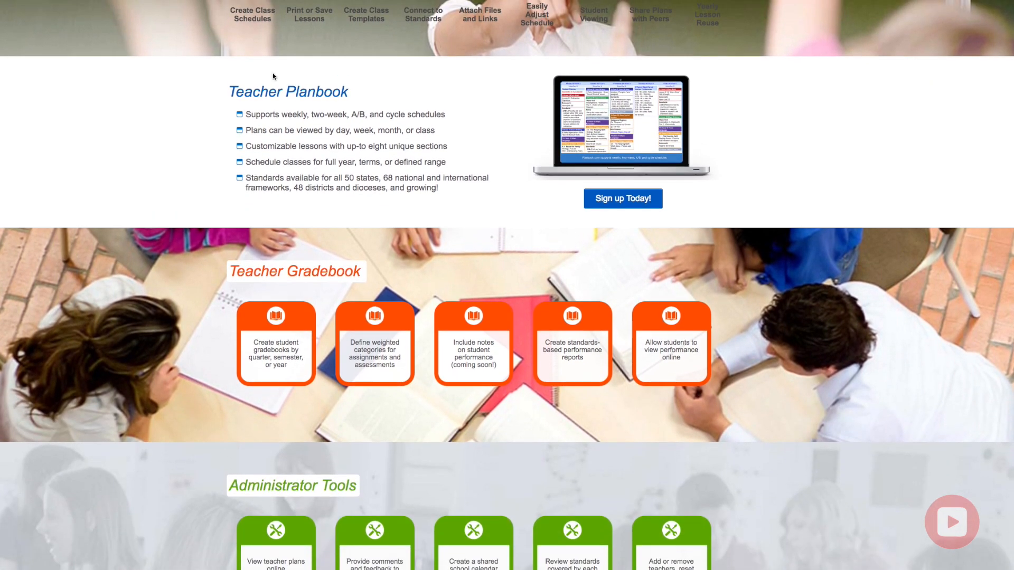
{"action": "scroll", "coordinate": [272, 73], "scroll_direction": "down", "scroll_amount": 7}
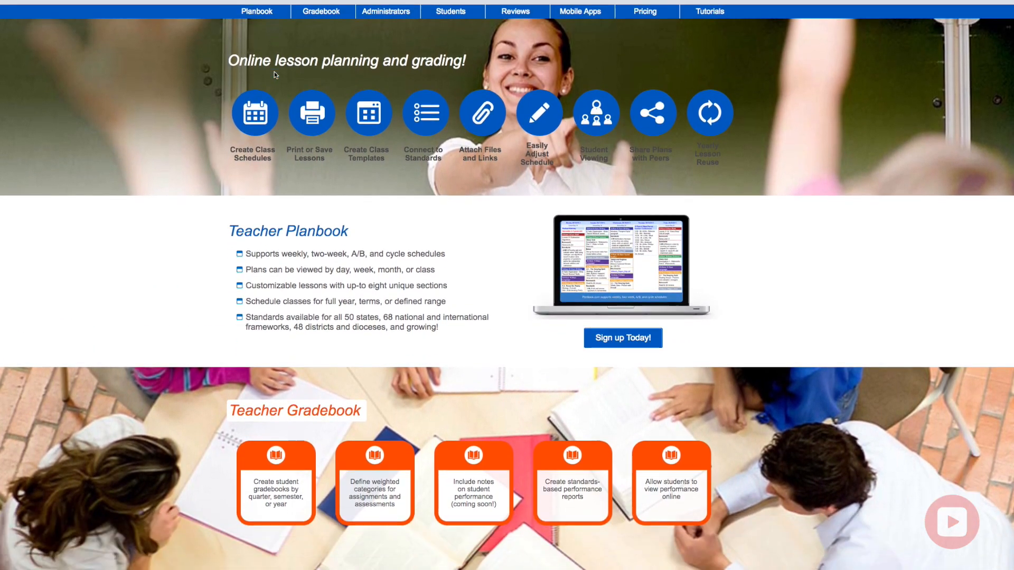
{"action": "scroll", "coordinate": [274, 71], "scroll_direction": "down", "scroll_amount": 10}
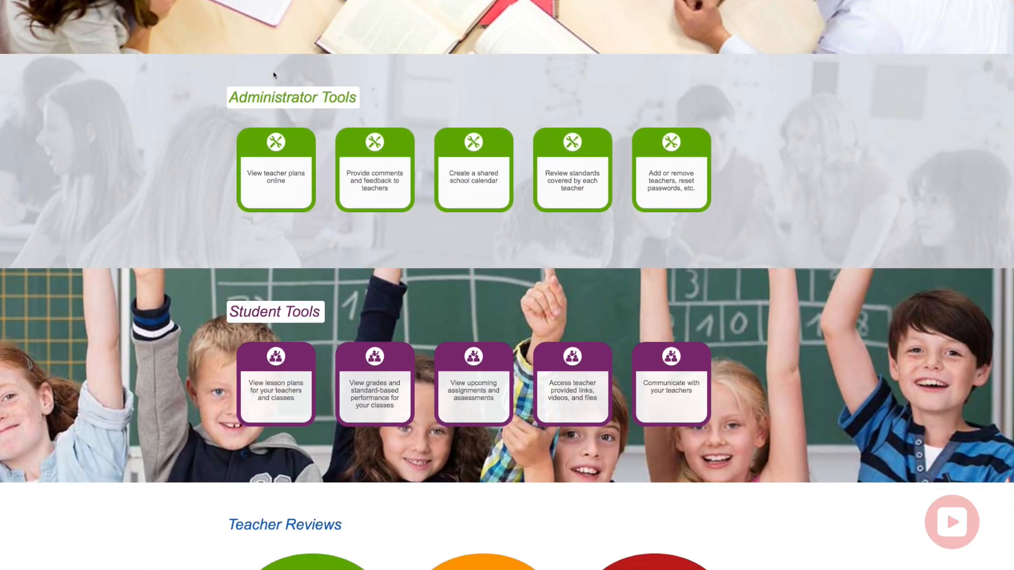
{"action": "scroll", "coordinate": [274, 71], "scroll_direction": "down", "scroll_amount": 7}
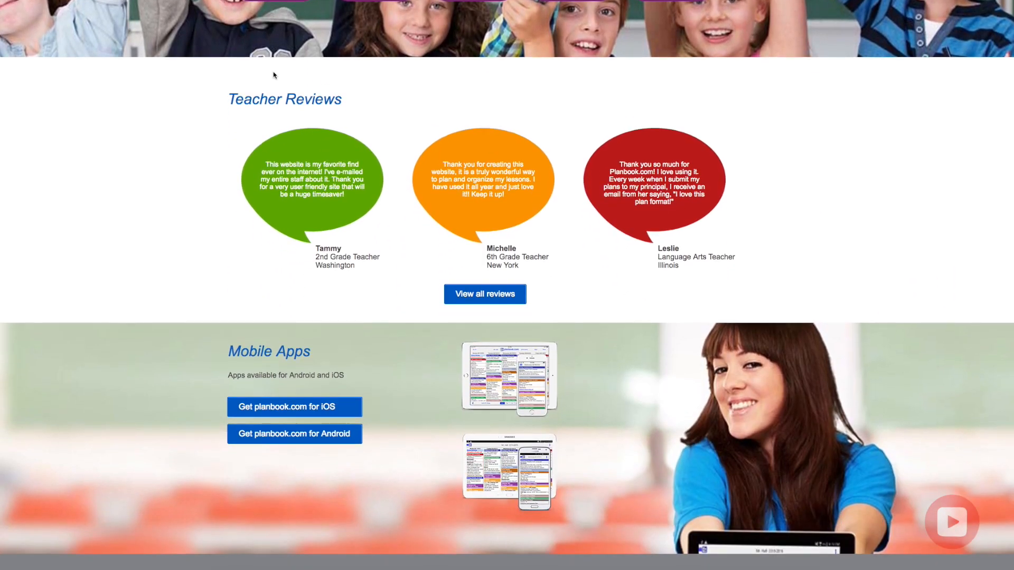
{"action": "scroll", "coordinate": [273, 71], "scroll_direction": "down", "scroll_amount": 6}
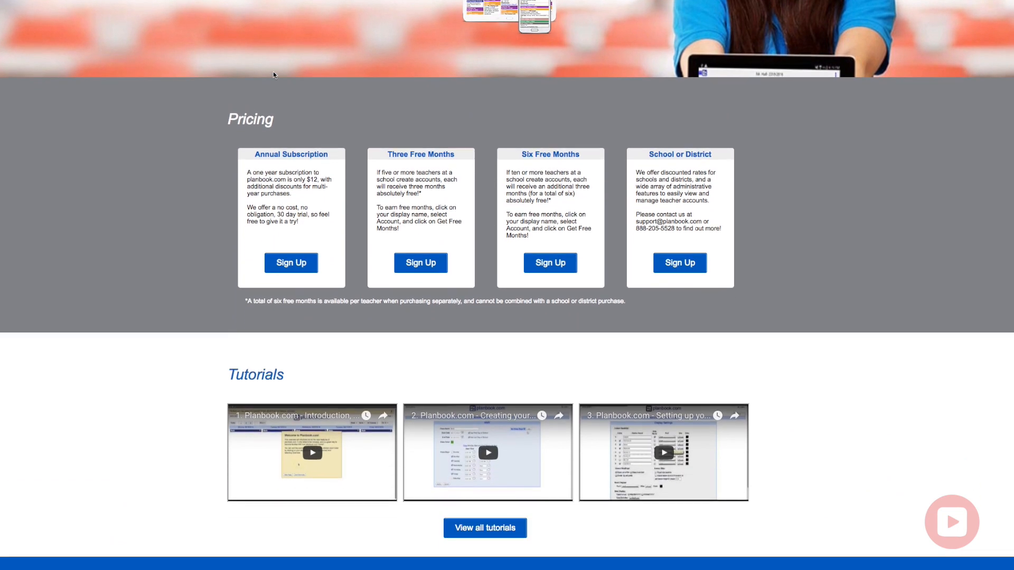
{"action": "scroll", "coordinate": [274, 74], "scroll_direction": "up", "scroll_amount": 5}
{"action": "scroll", "coordinate": [274, 79], "scroll_direction": "up", "scroll_amount": 20}
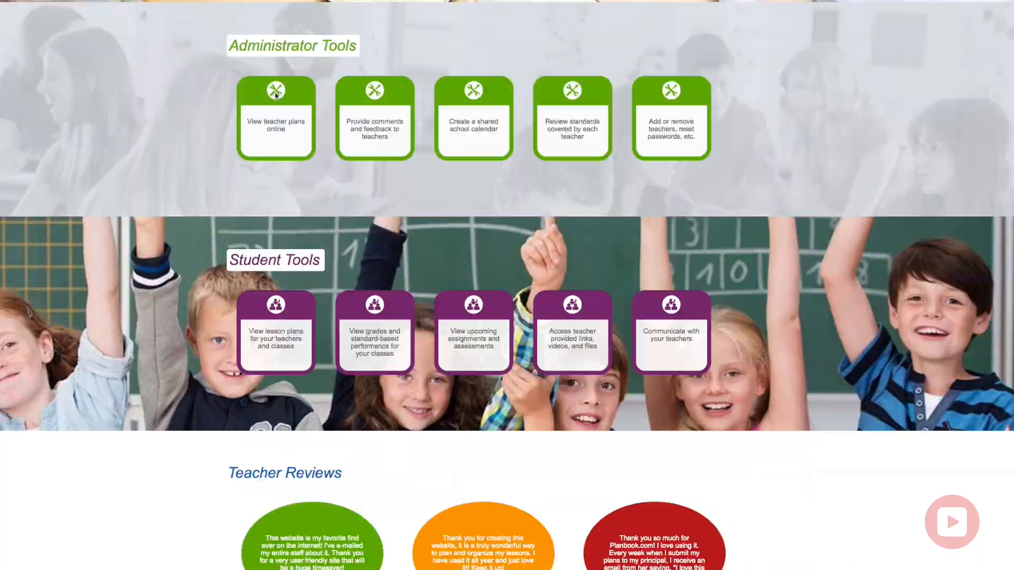
{"action": "scroll", "coordinate": [274, 96], "scroll_direction": "up", "scroll_amount": 3}
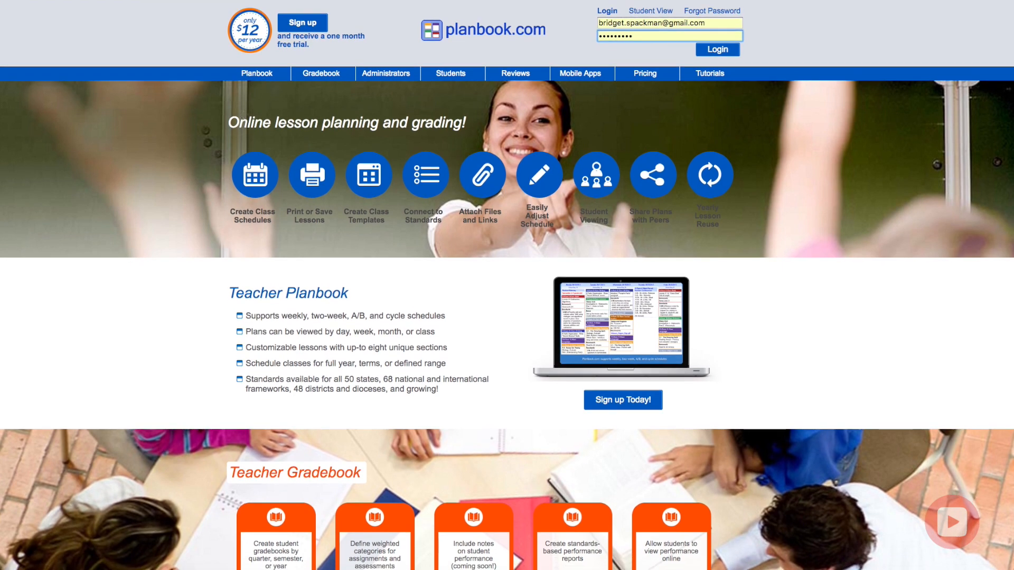
{"action": "scroll", "coordinate": [242, 115], "scroll_direction": "down", "scroll_amount": 1}
{"action": "scroll", "coordinate": [242, 117], "scroll_direction": "down", "scroll_amount": 4}
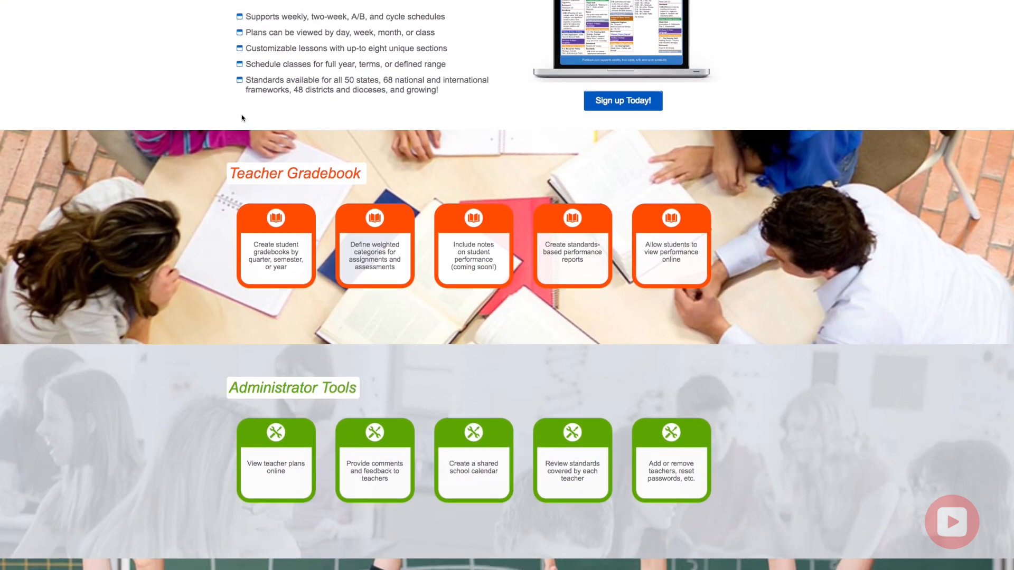
{"action": "scroll", "coordinate": [244, 118], "scroll_direction": "down", "scroll_amount": 1}
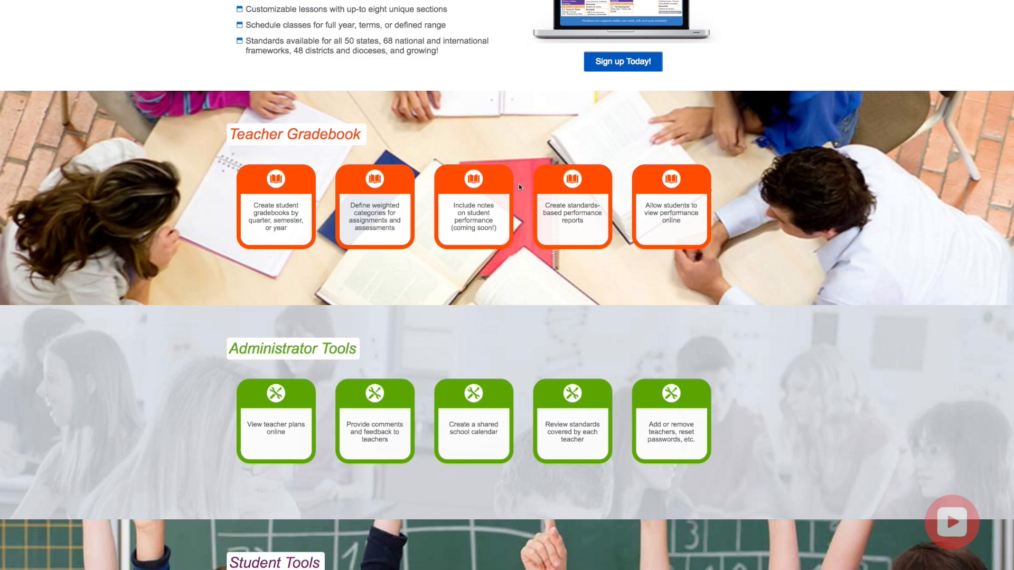
{"action": "scroll", "coordinate": [220, 199], "scroll_direction": "up", "scroll_amount": 6}
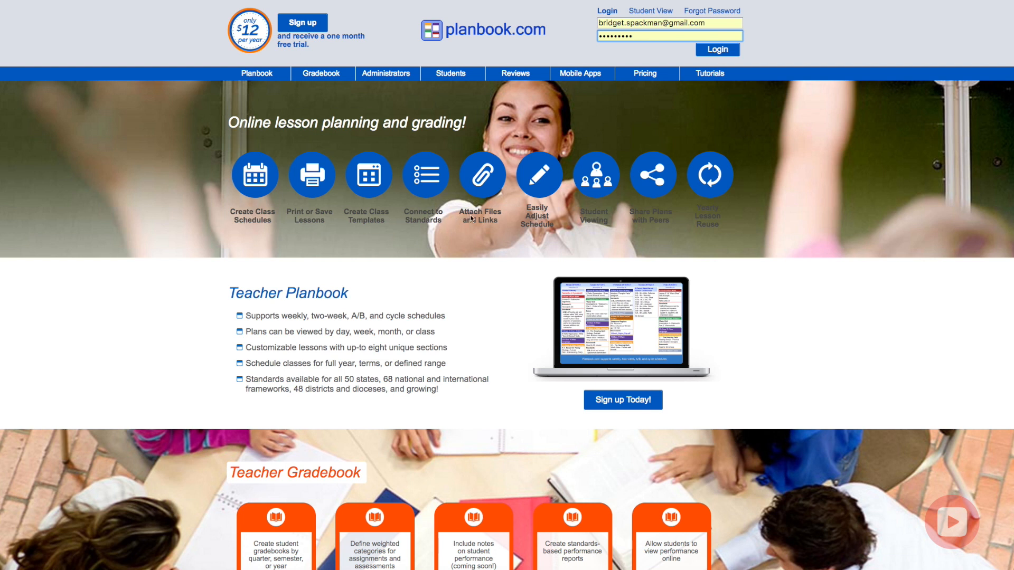
{"action": "scroll", "coordinate": [704, 220], "scroll_direction": "down", "scroll_amount": 4}
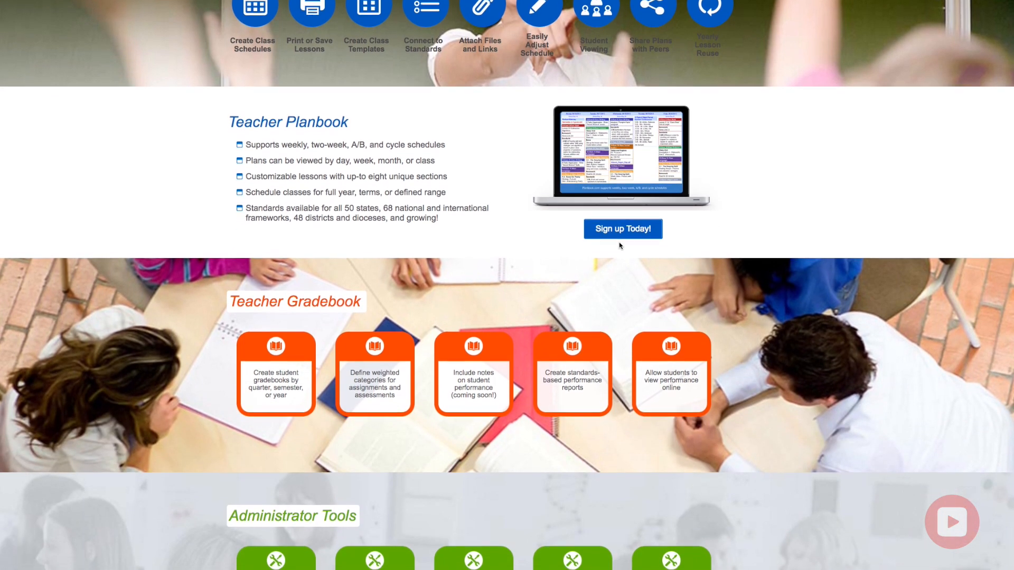
{"action": "scroll", "coordinate": [385, 296], "scroll_direction": "down", "scroll_amount": 2}
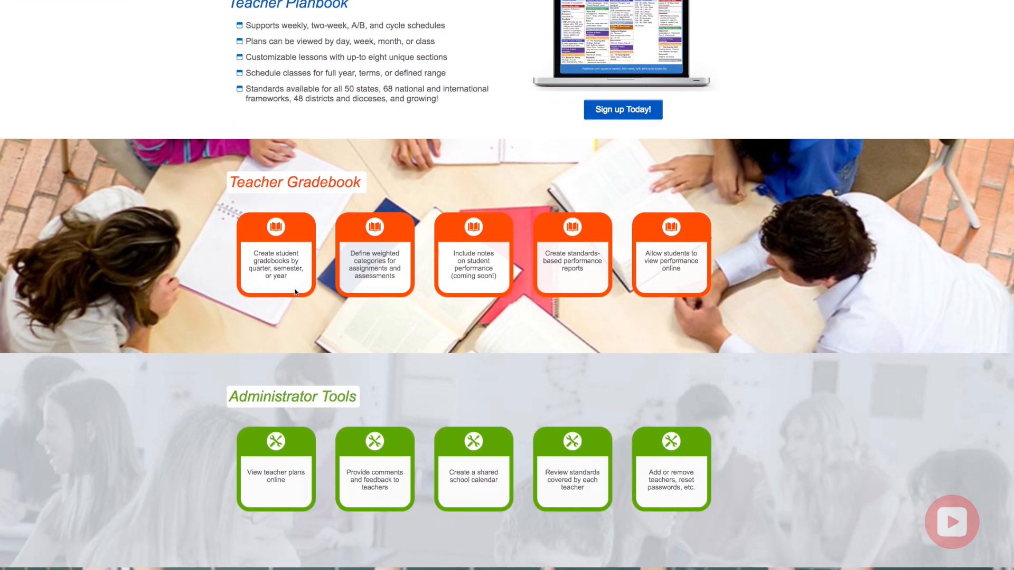
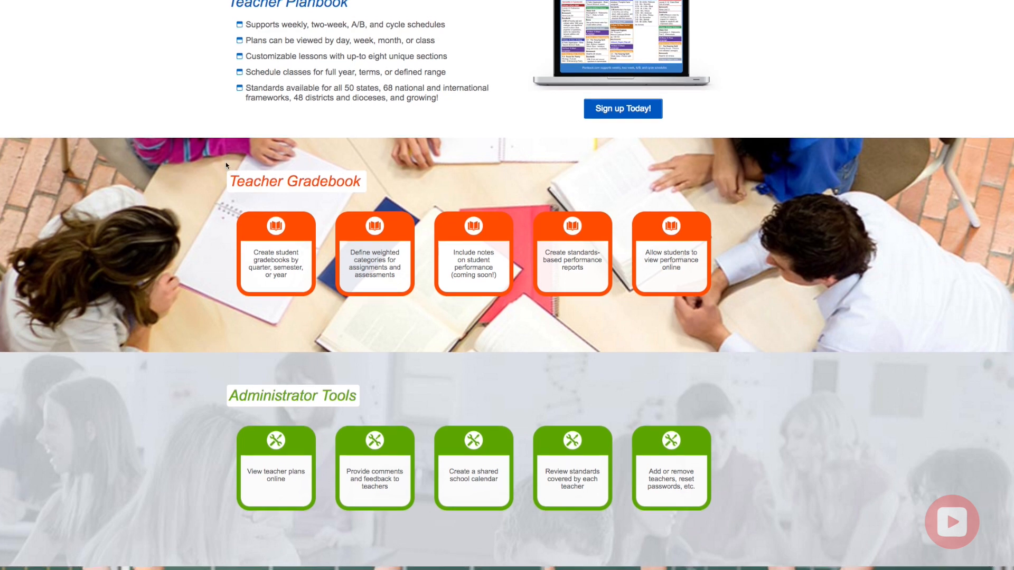
Log in to Planbook.com with the saved teacher account.
{"action": "scroll", "coordinate": [229, 175], "scroll_direction": "down", "scroll_amount": 3}
{"action": "scroll", "coordinate": [238, 198], "scroll_direction": "down", "scroll_amount": 2}
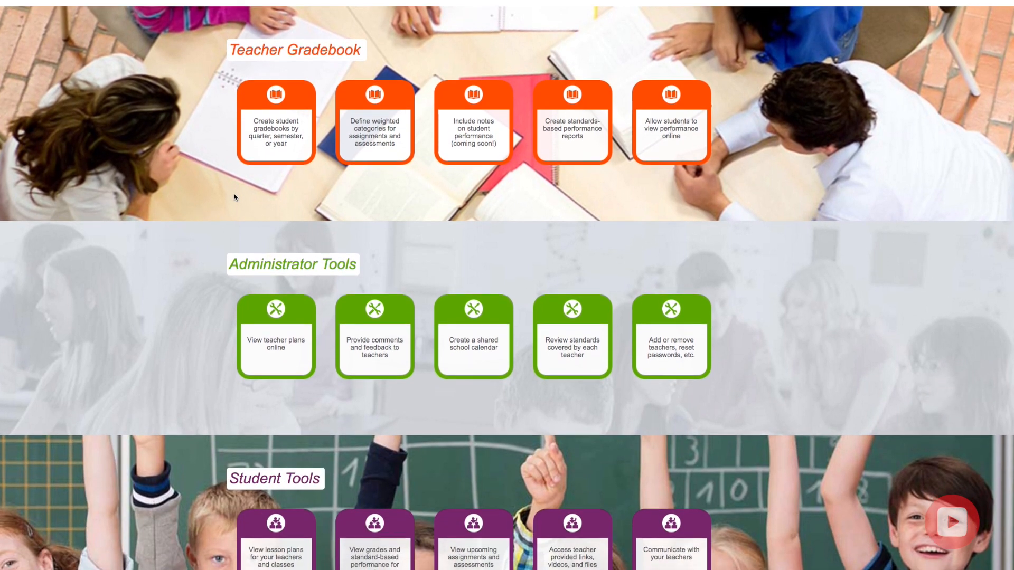
{"action": "scroll", "coordinate": [235, 198], "scroll_direction": "down", "scroll_amount": 2}
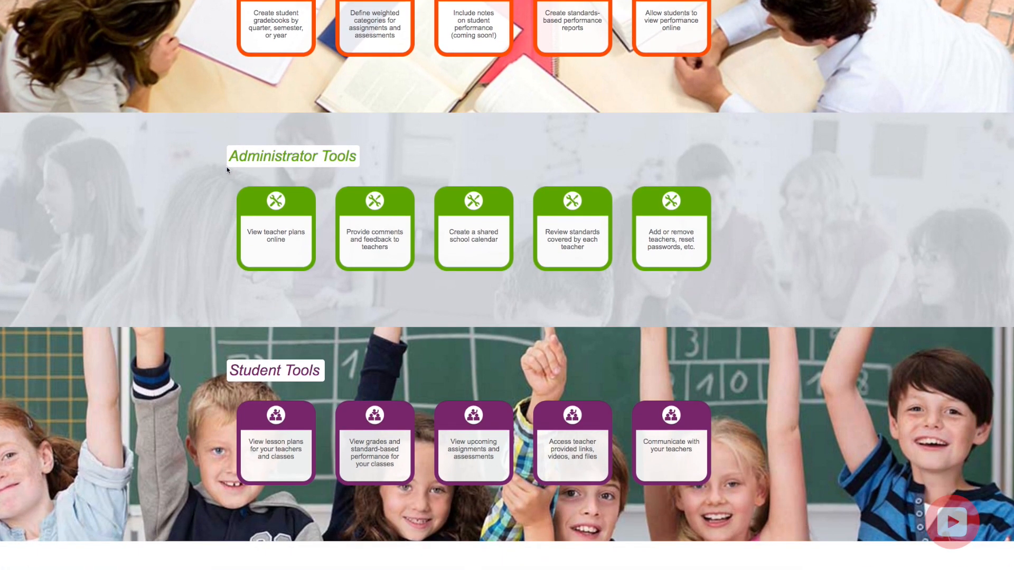
{"action": "scroll", "coordinate": [237, 169], "scroll_direction": "up", "scroll_amount": 4}
{"action": "scroll", "coordinate": [274, 199], "scroll_direction": "down", "scroll_amount": 2}
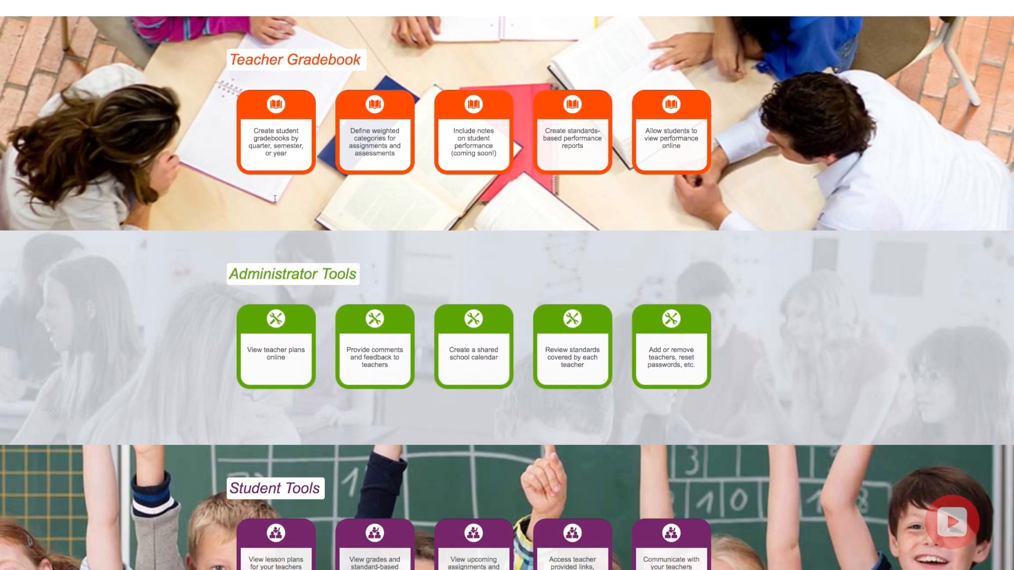
{"action": "scroll", "coordinate": [276, 200], "scroll_direction": "down", "scroll_amount": 3}
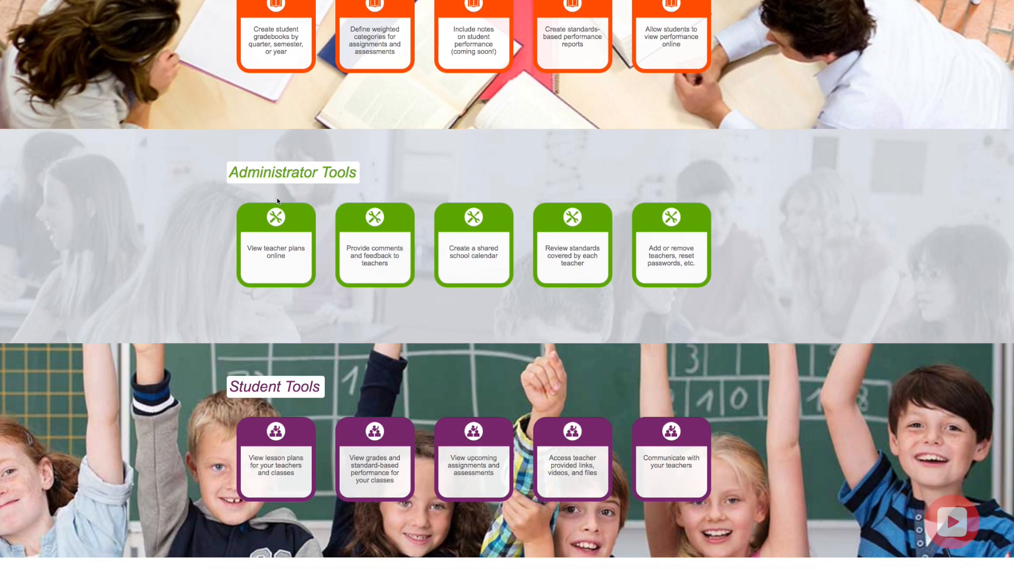
{"action": "scroll", "coordinate": [301, 261], "scroll_direction": "down", "scroll_amount": 2}
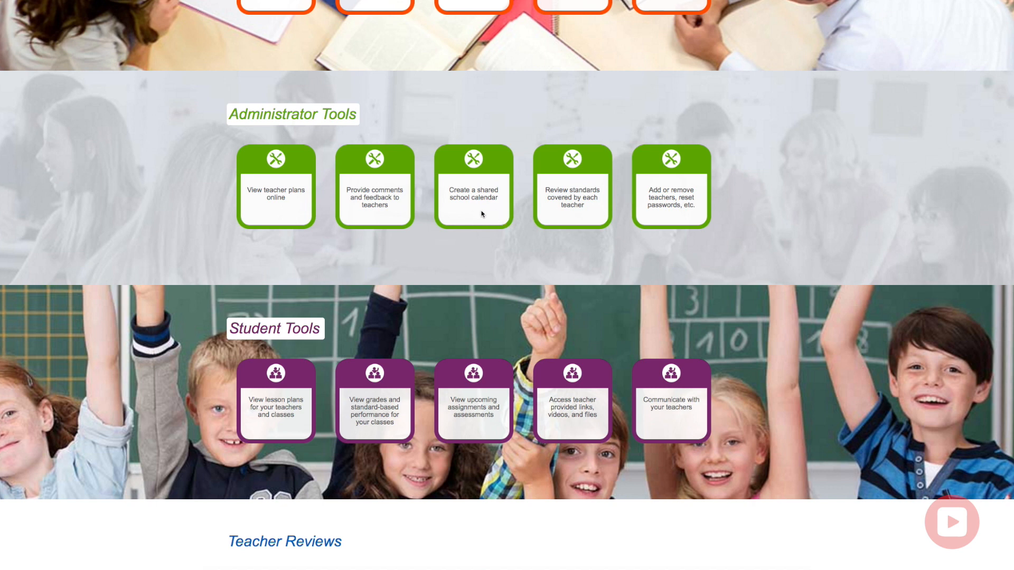
{"action": "scroll", "coordinate": [745, 212], "scroll_direction": "down", "scroll_amount": 3}
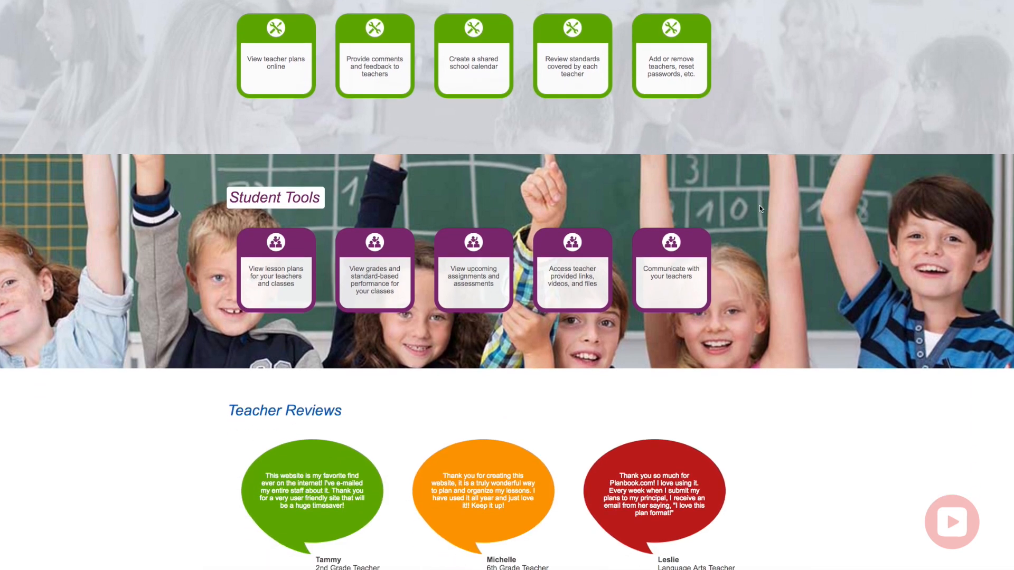
{"action": "scroll", "coordinate": [762, 210], "scroll_direction": "down", "scroll_amount": 1}
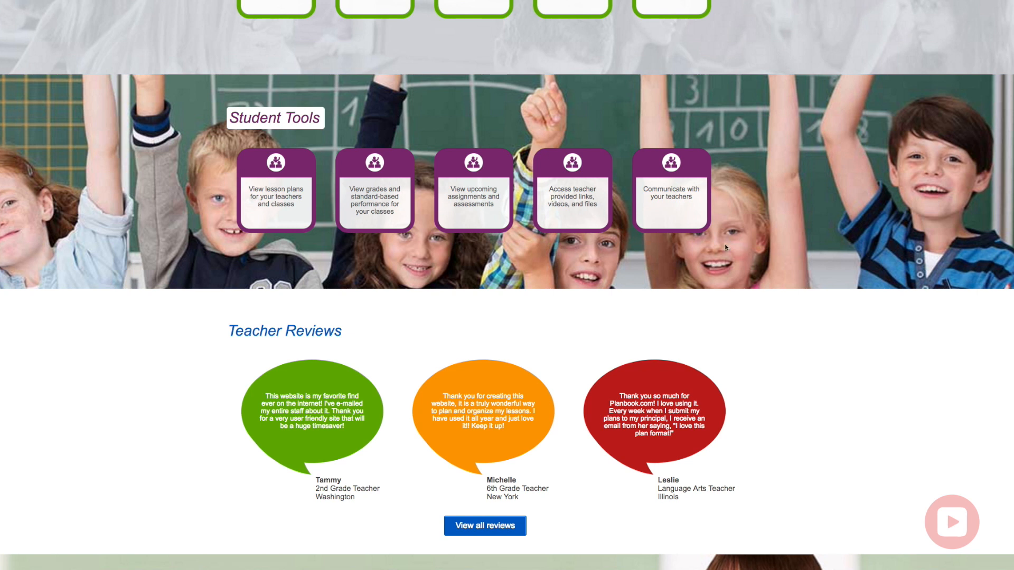
{"action": "scroll", "coordinate": [712, 267], "scroll_direction": "up", "scroll_amount": 12}
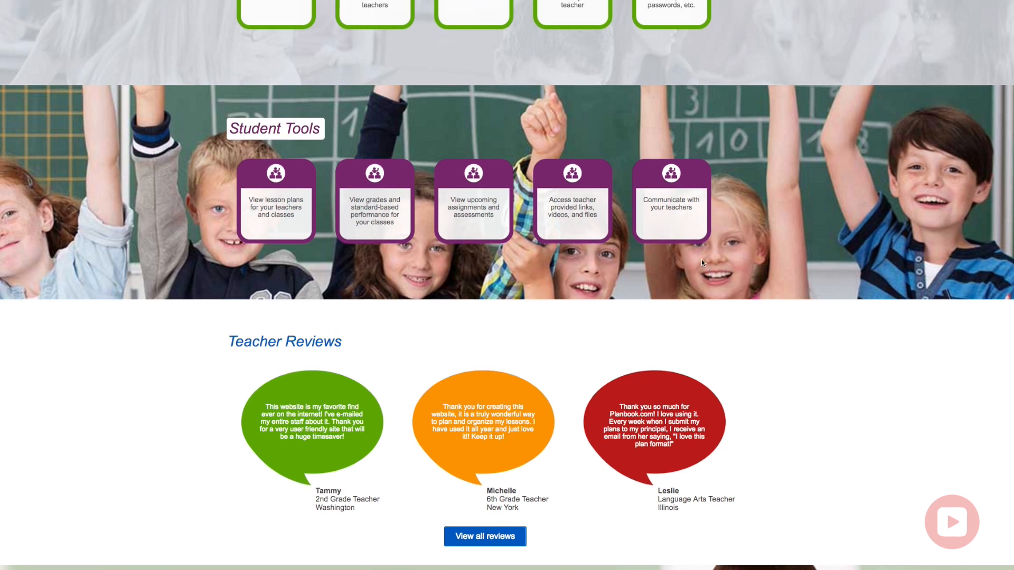
{"action": "scroll", "coordinate": [708, 258], "scroll_direction": "up", "scroll_amount": 2}
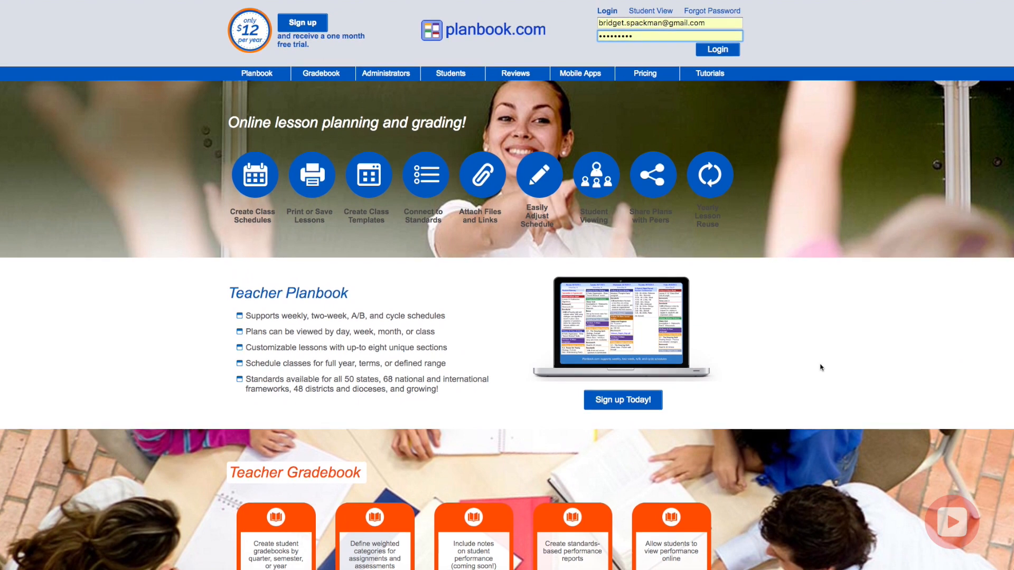
{"action": "left_click", "coordinate": [721, 52]}
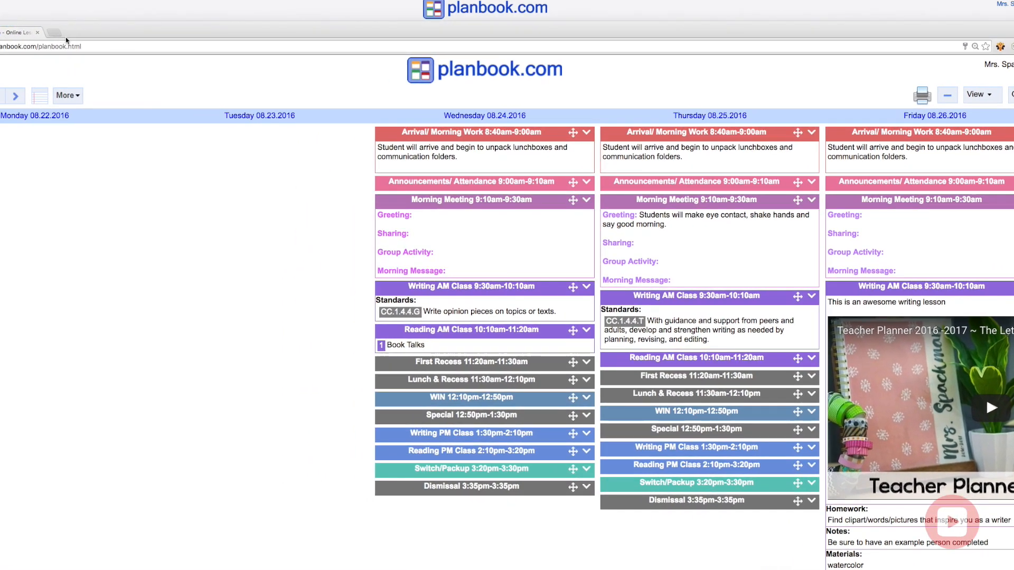
Arrange the two browser windows with the old Planbook on the left and the new one on the right.
{"action": "left_click_drag", "start_coordinate": [1013, 312], "coordinate": [548, 314]}
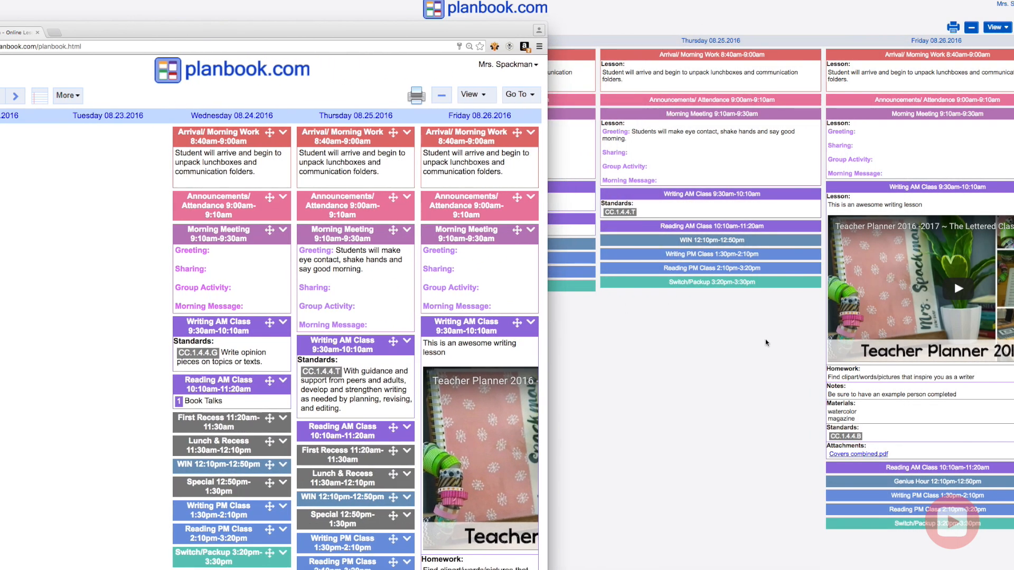
{"action": "left_click", "coordinate": [767, 343]}
{"action": "left_click_drag", "start_coordinate": [1, 313], "coordinate": [483, 314]}
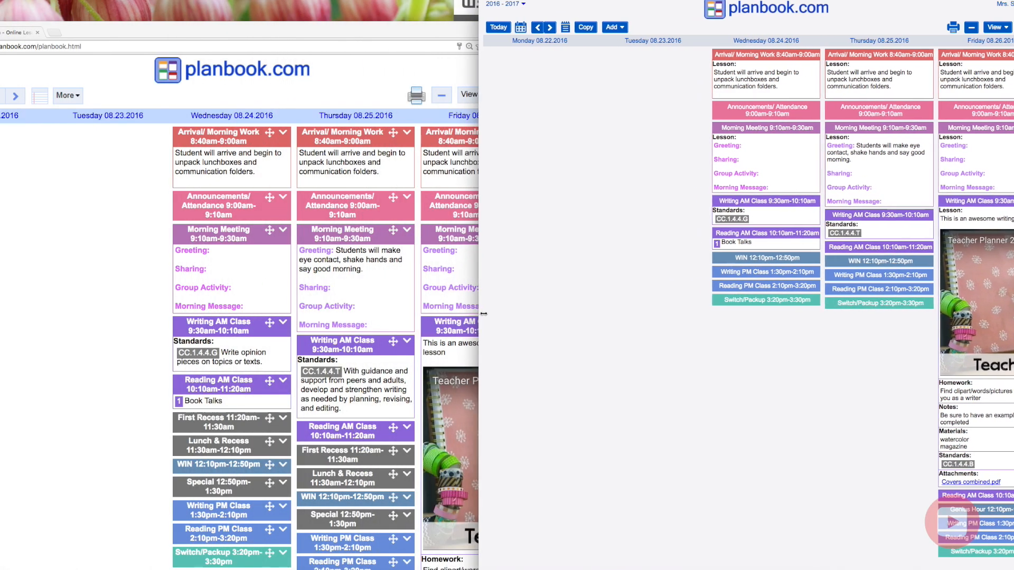
{"action": "left_click_drag", "start_coordinate": [286, 31], "coordinate": [283, 0]}
{"action": "left_click_drag", "start_coordinate": [544, 131], "coordinate": [486, 131]}
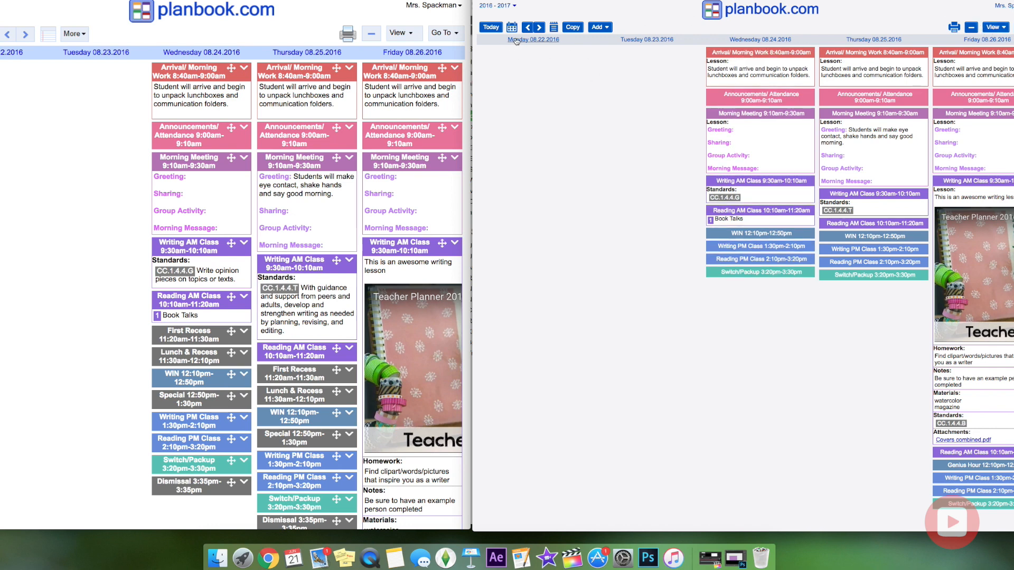
Compare the notes options in both versions and preview the new version's Copy lessons page.
{"action": "left_click", "coordinate": [554, 29]}
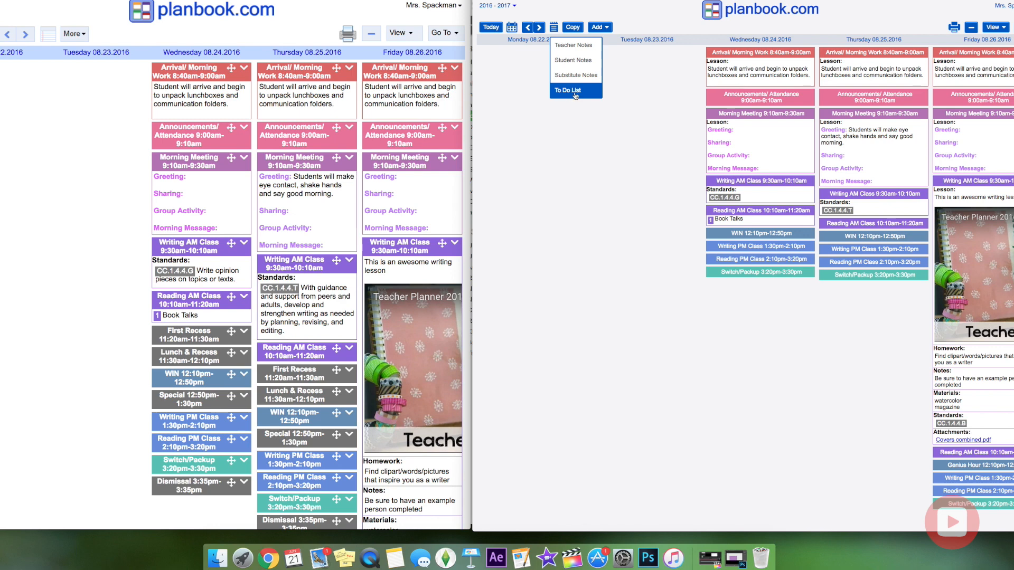
{"action": "left_click", "coordinate": [73, 37]}
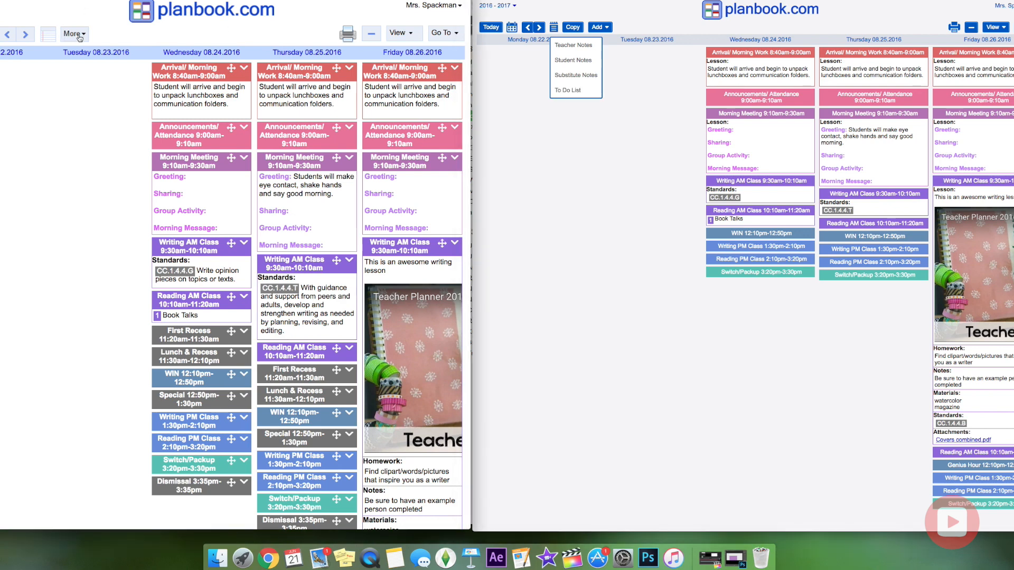
{"action": "left_click", "coordinate": [80, 38]}
{"action": "left_click", "coordinate": [49, 40]}
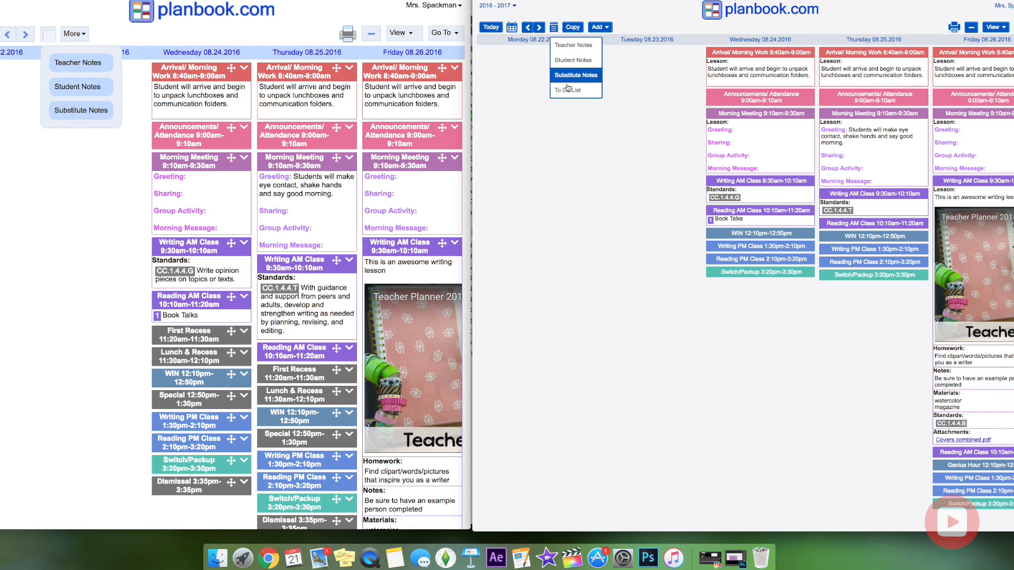
{"action": "left_click", "coordinate": [573, 29]}
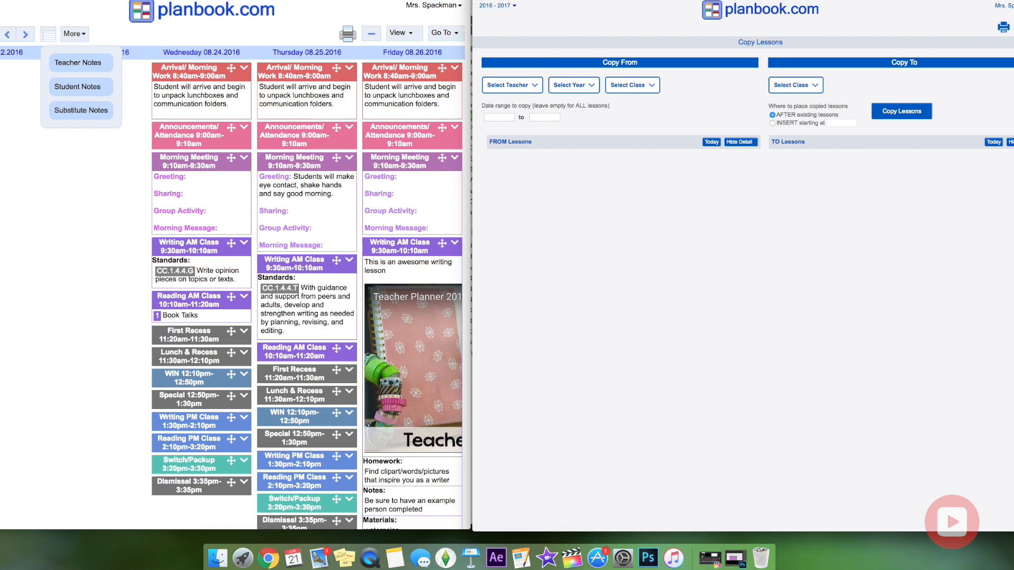
{"action": "key", "text": "super+bracketleft"}
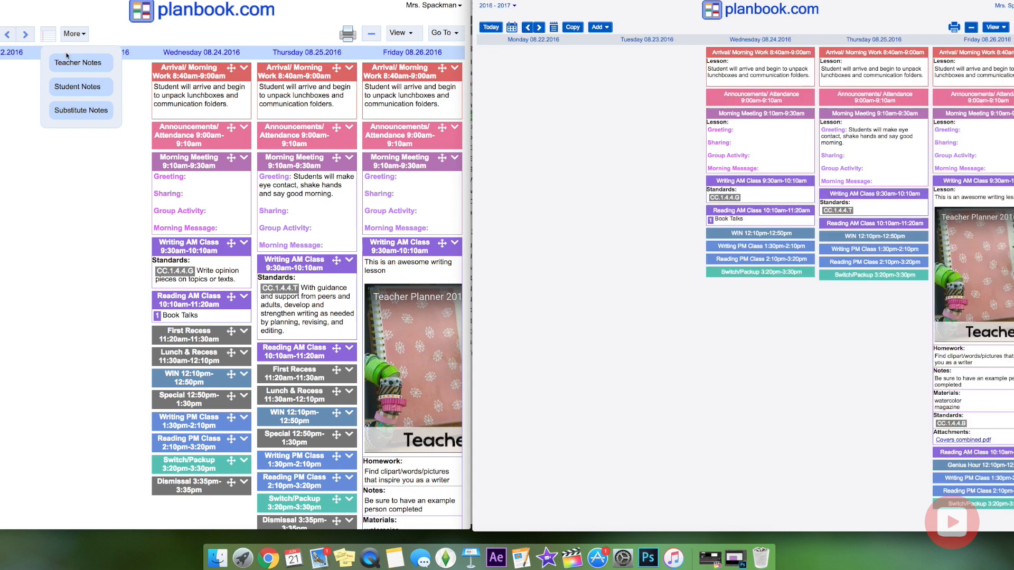
Look through the new version's Add menu of items to create.
{"action": "left_click", "coordinate": [103, 35]}
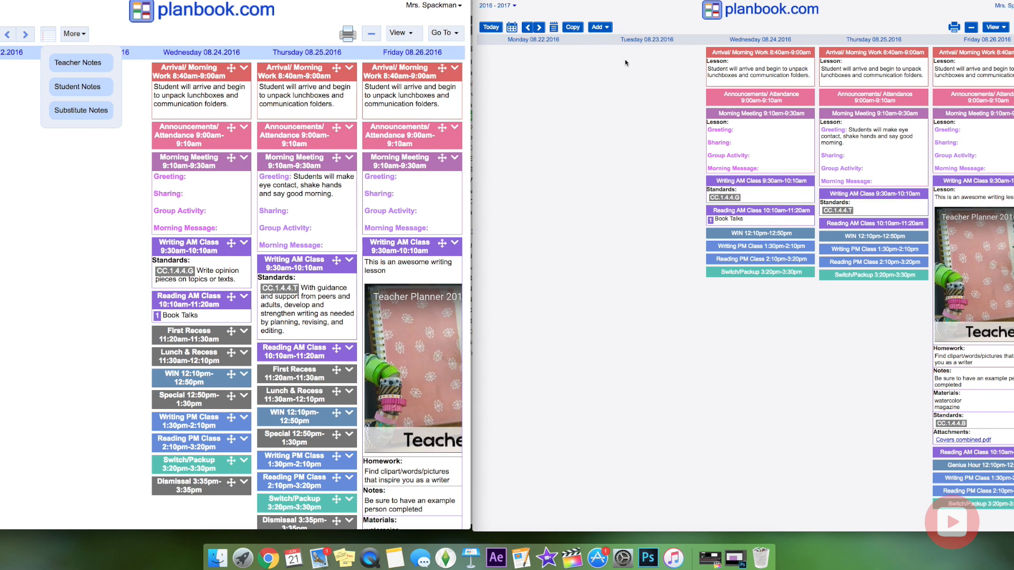
{"action": "left_click", "coordinate": [606, 29]}
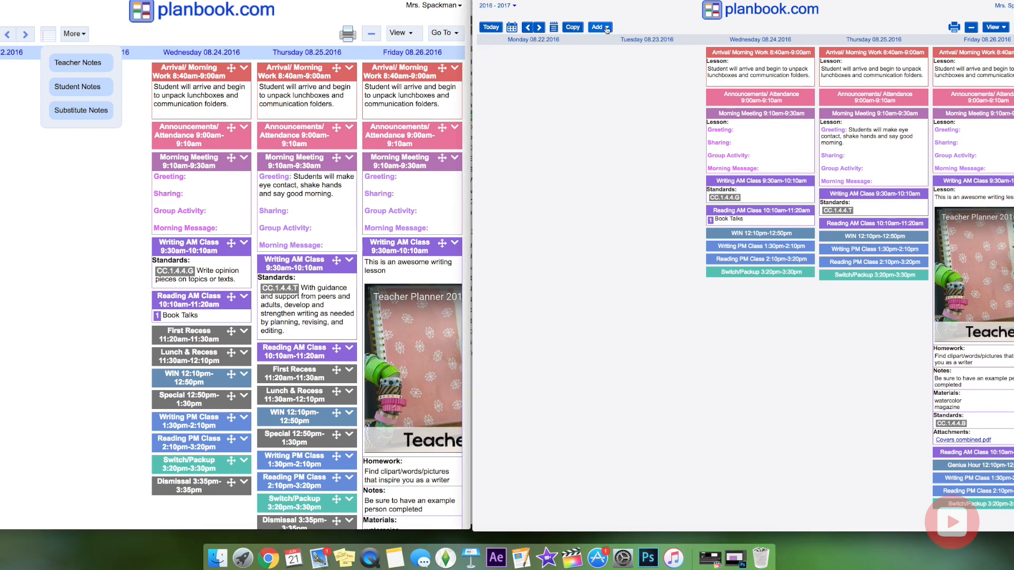
{"action": "left_click", "coordinate": [607, 29]}
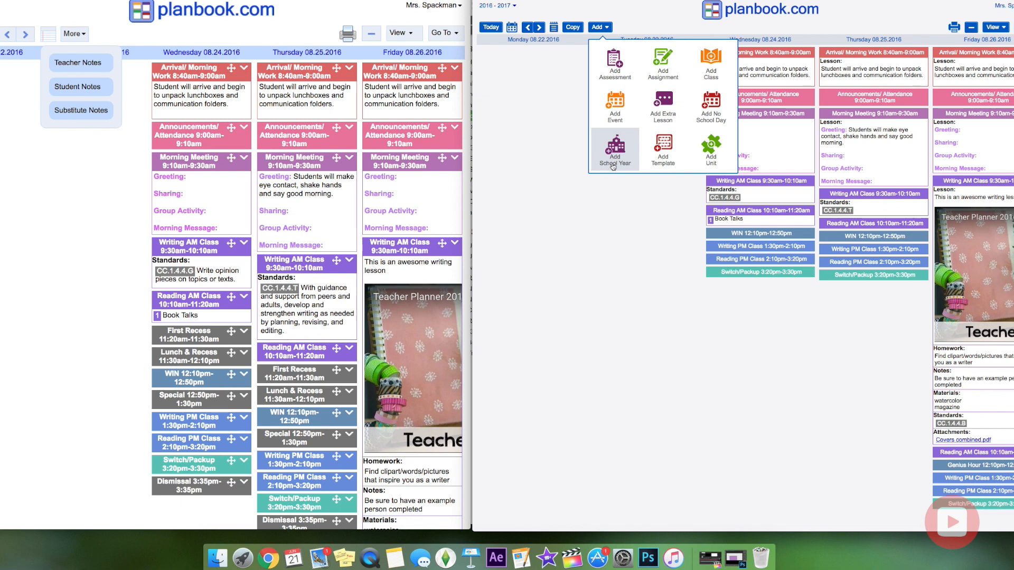
{"action": "left_click", "coordinate": [677, 32]}
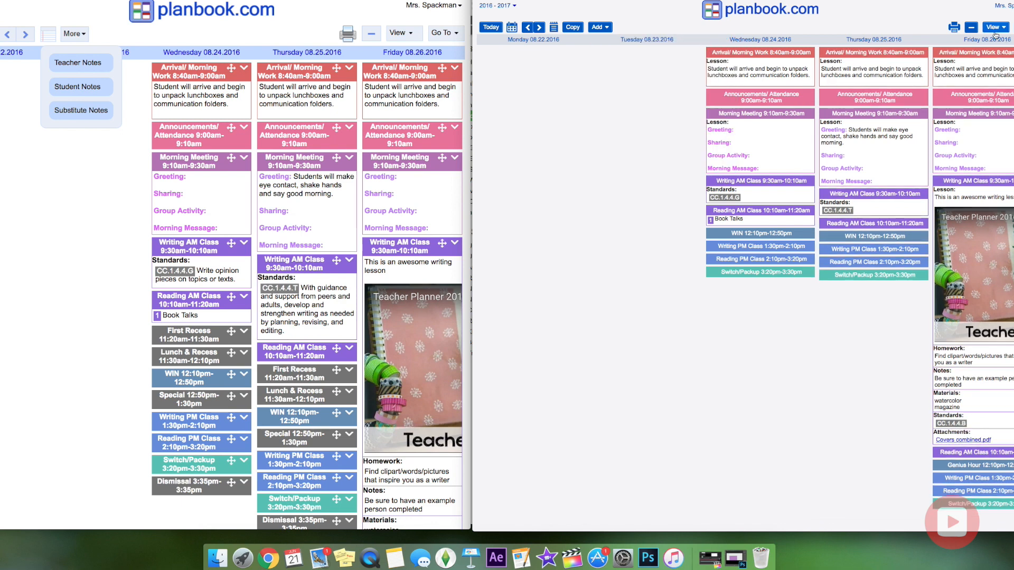
Check the print-to-PDF options and collapse/expand lesson details, then open View settings.
{"action": "left_click", "coordinate": [954, 27]}
{"action": "left_click", "coordinate": [972, 29]}
{"action": "left_click", "coordinate": [973, 29]}
{"action": "left_click", "coordinate": [972, 28]}
{"action": "left_click", "coordinate": [973, 29]}
{"action": "left_click", "coordinate": [1005, 29]}
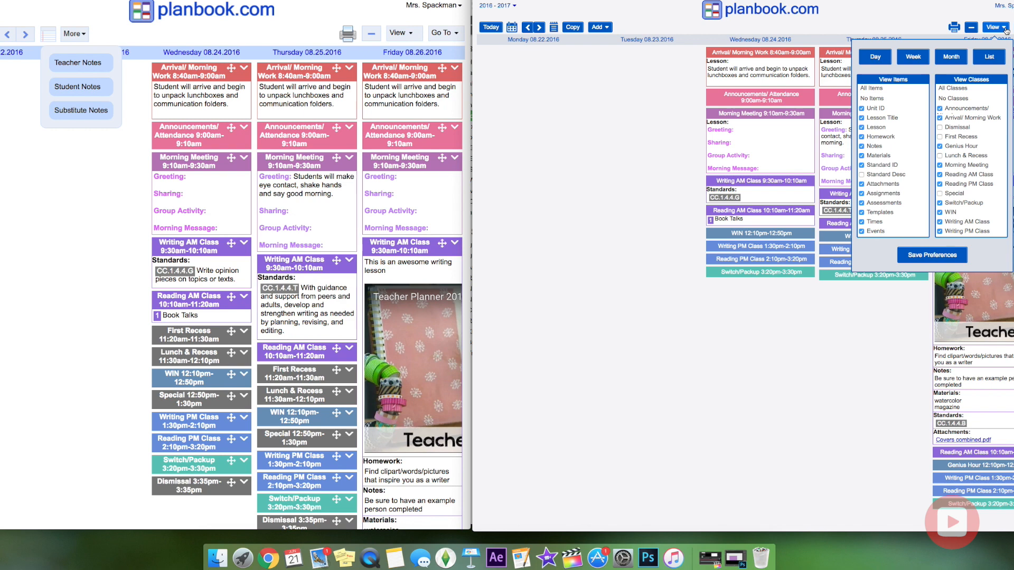
In the old version, hide Special, Lunch & Recess, Dismissal and First Recess blocks.
{"action": "left_click", "coordinate": [410, 37]}
{"action": "left_click", "coordinate": [411, 34]}
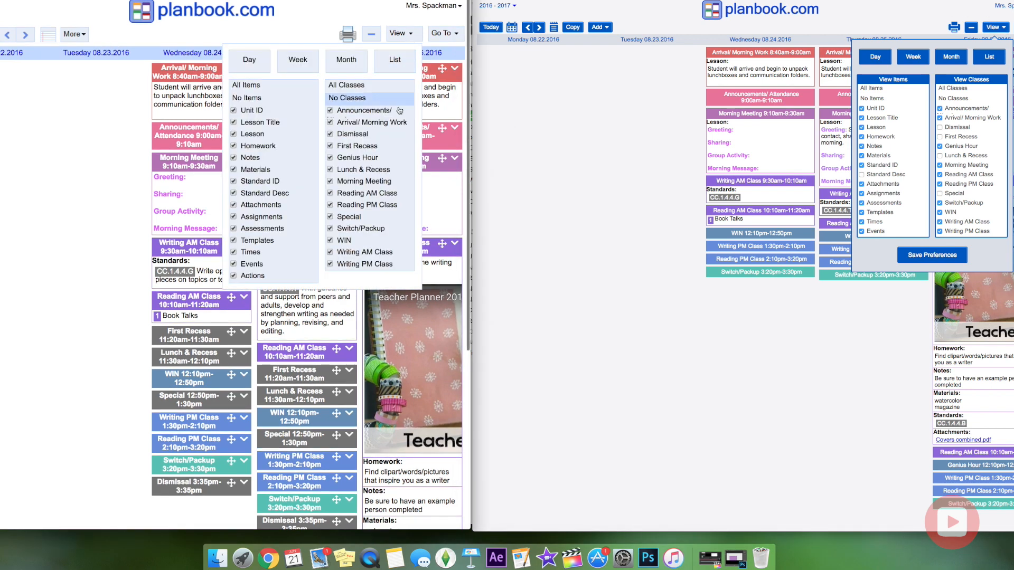
{"action": "left_click", "coordinate": [331, 216]}
{"action": "left_click", "coordinate": [330, 169]}
{"action": "left_click", "coordinate": [330, 134]}
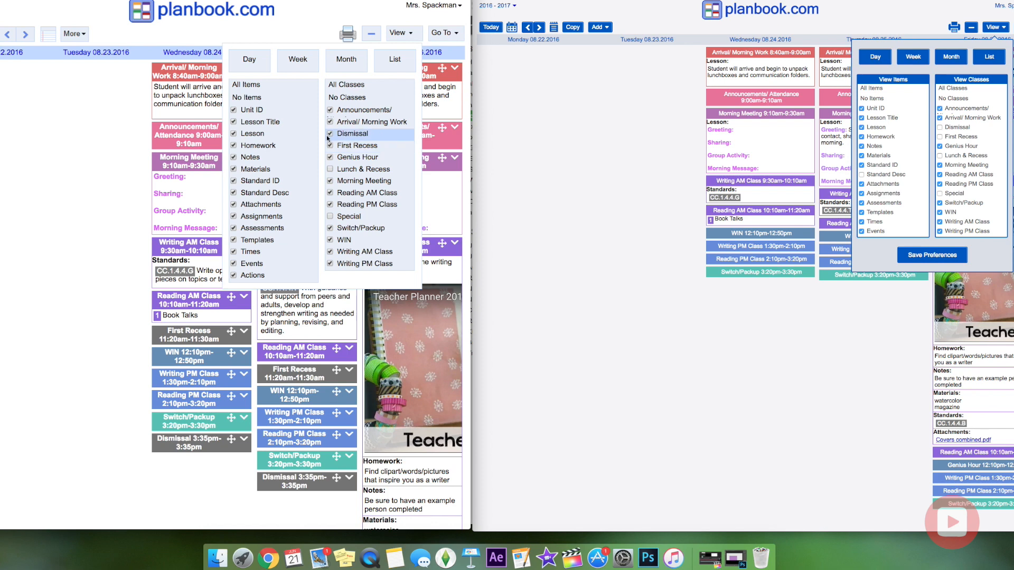
{"action": "left_click", "coordinate": [153, 224]}
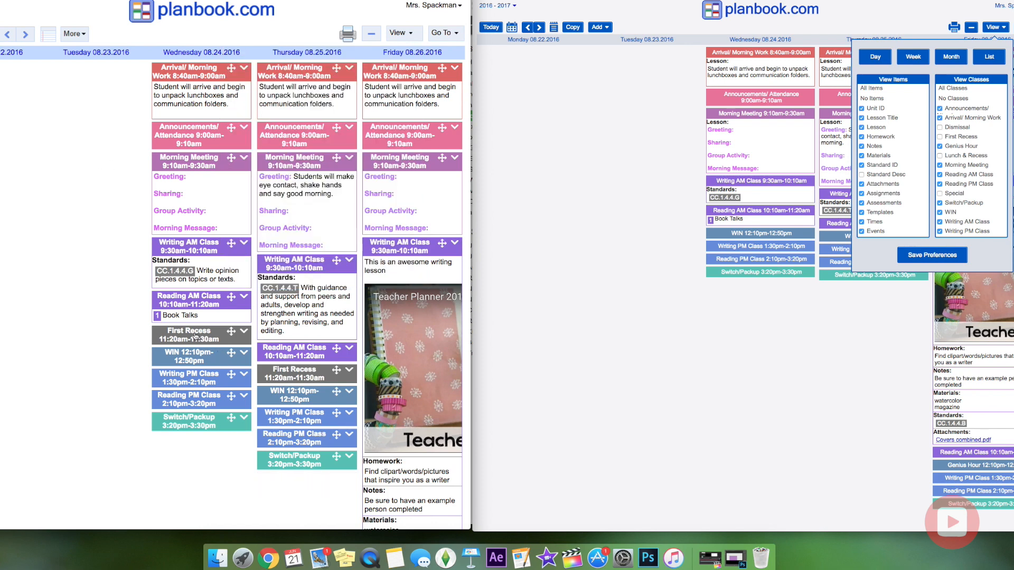
{"action": "left_click", "coordinate": [411, 34]}
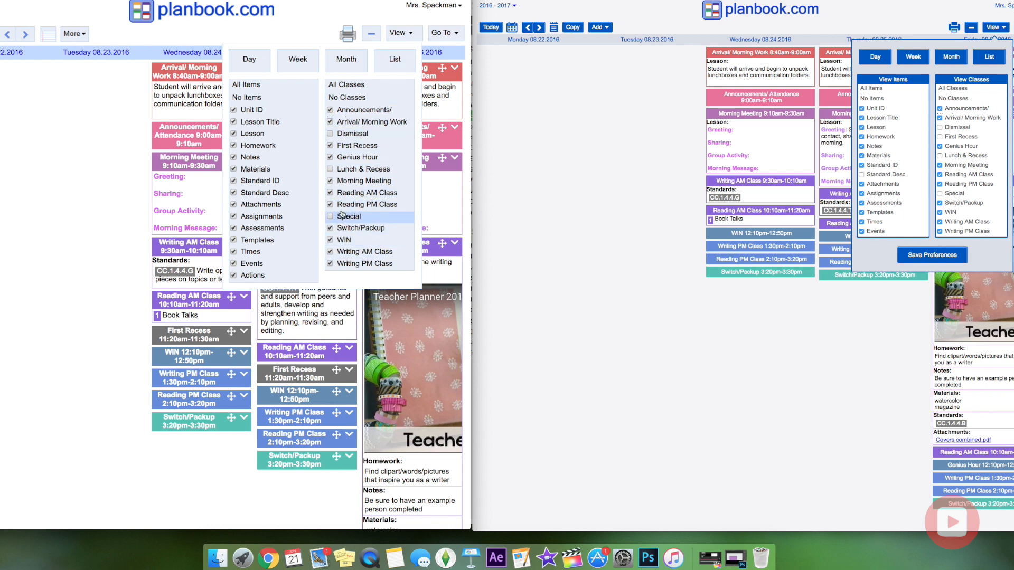
{"action": "left_click", "coordinate": [333, 150]}
{"action": "left_click", "coordinate": [48, 212]}
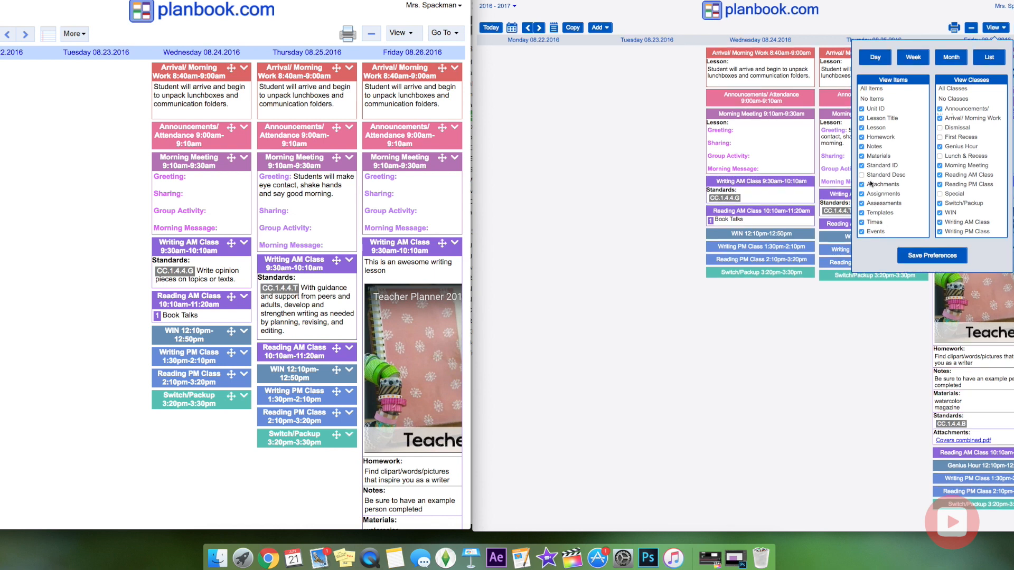
Leave Standard Desc unchecked in the new version's view items and save preferences.
{"action": "left_click", "coordinate": [862, 175]}
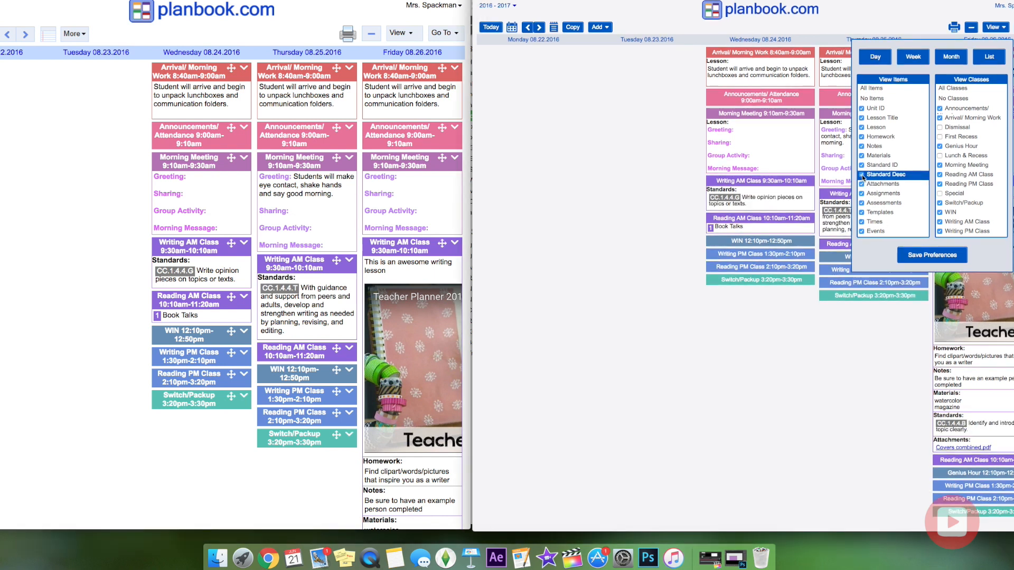
{"action": "left_click", "coordinate": [862, 175]}
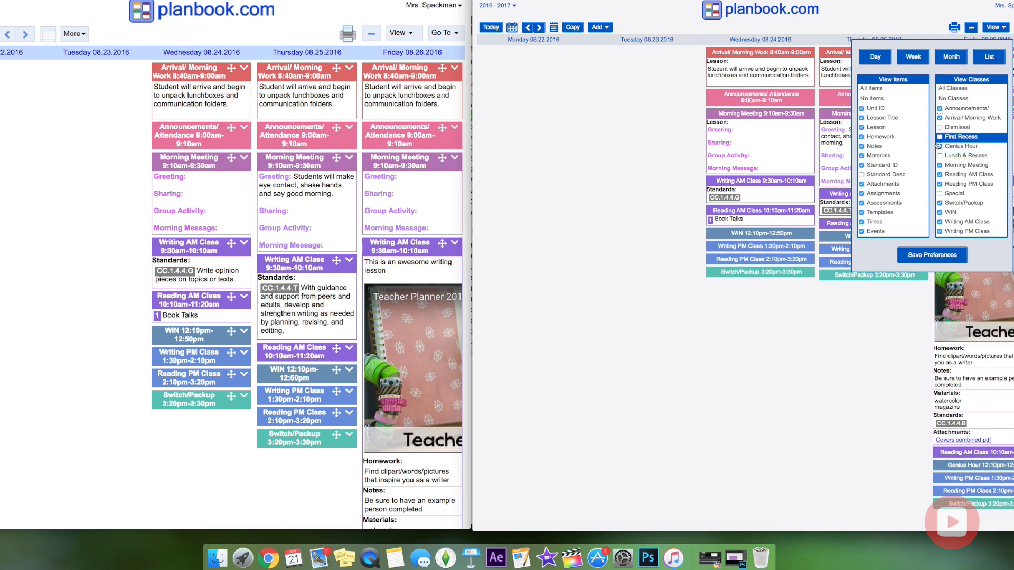
{"action": "left_click", "coordinate": [953, 254]}
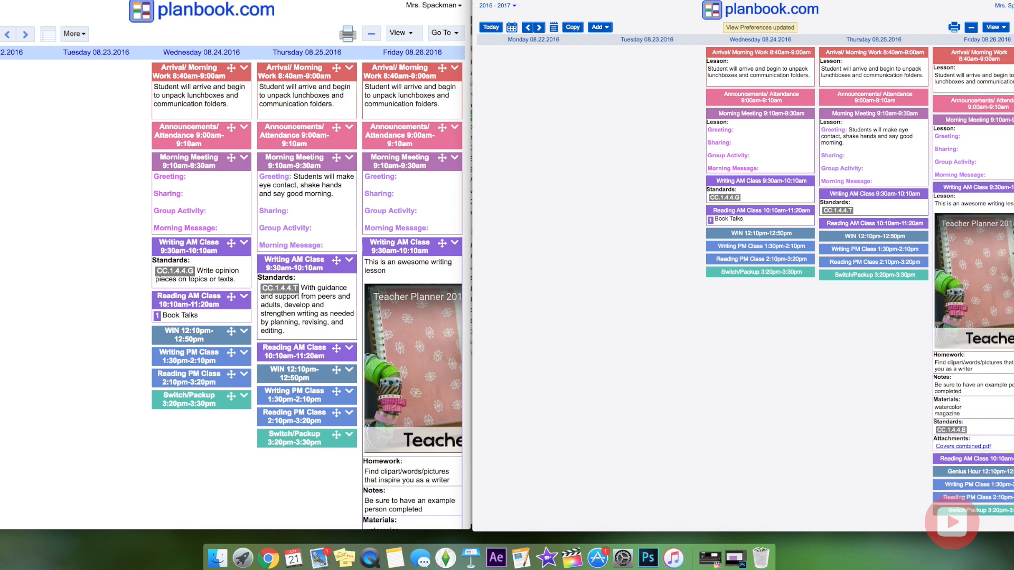
Browse the new version's Go To page list and account menu, then reopen Go To.
{"action": "left_click", "coordinate": [1013, 27]}
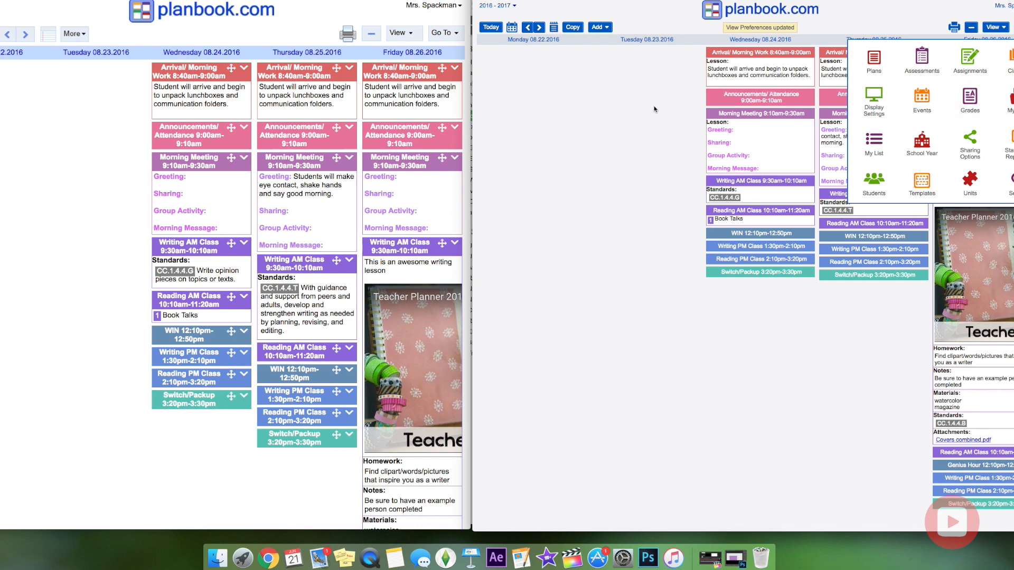
{"action": "left_click", "coordinate": [622, 111]}
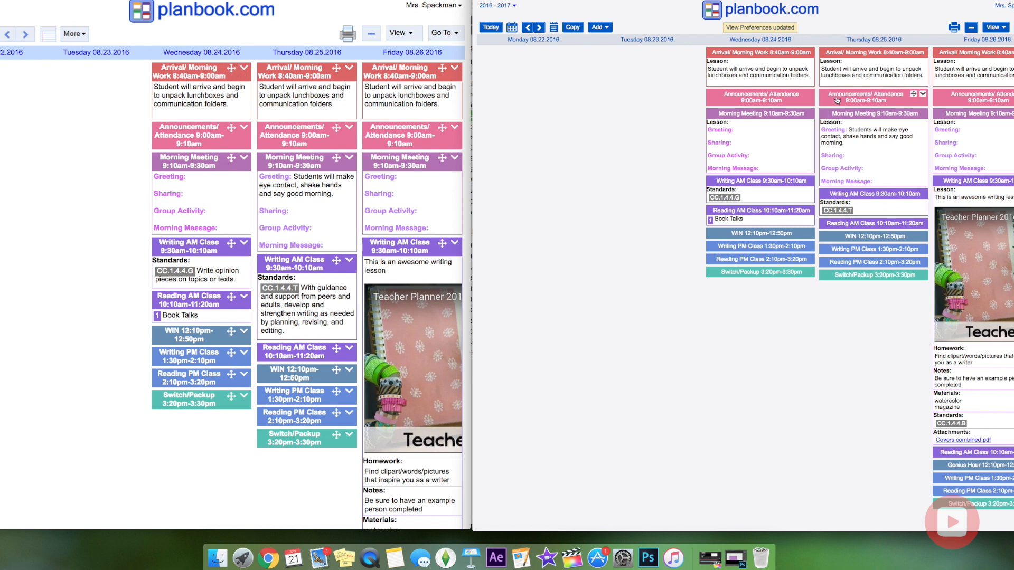
{"action": "mouse_move", "coordinate": [801, 57]}
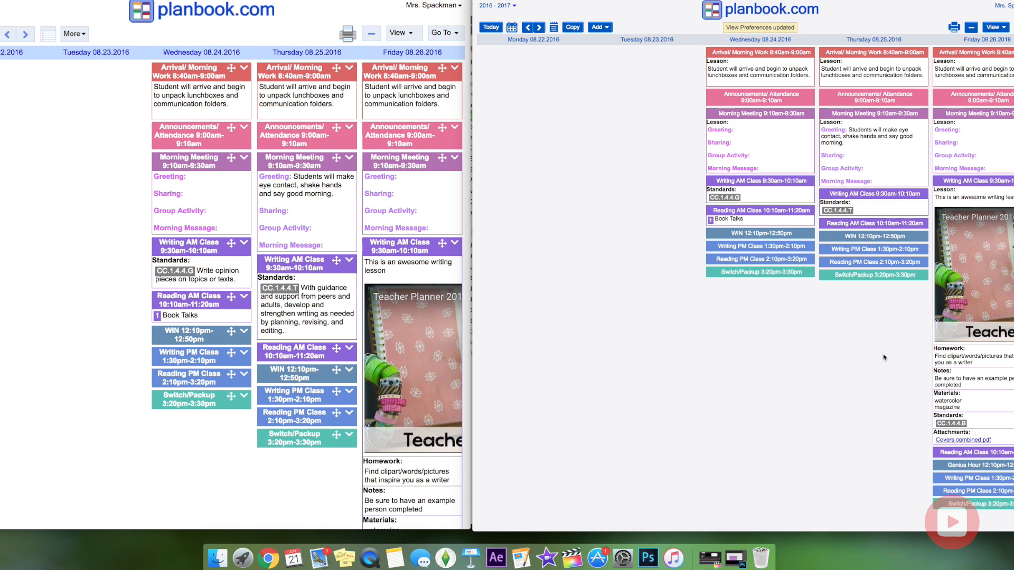
{"action": "left_click", "coordinate": [1004, 6]}
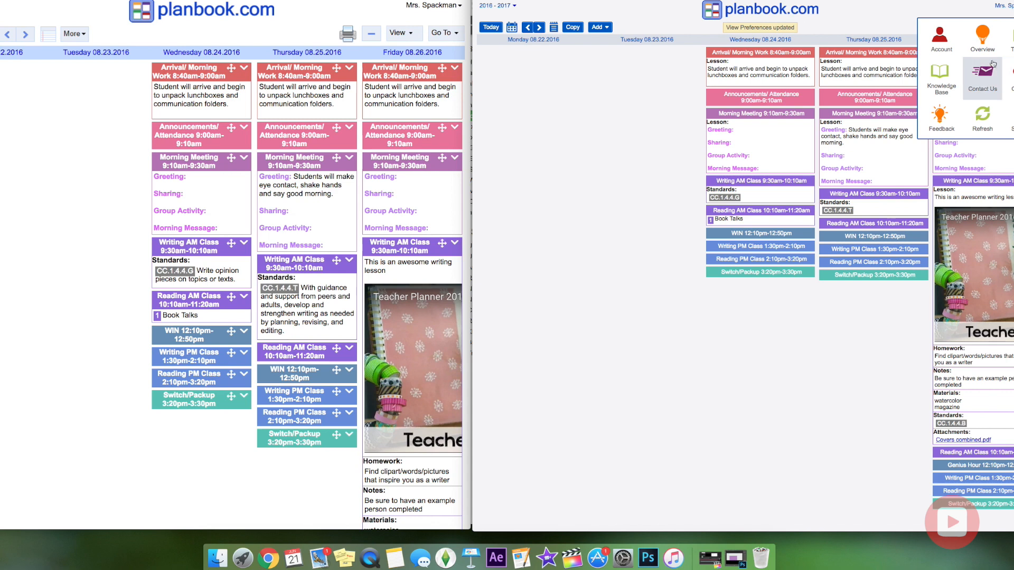
{"action": "left_click", "coordinate": [906, 24]}
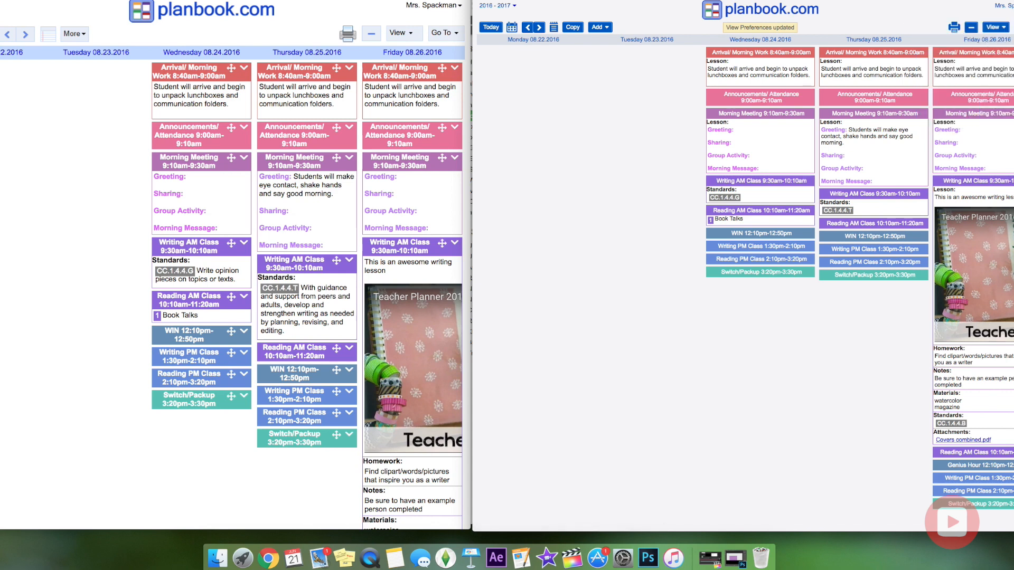
{"action": "left_click", "coordinate": [1013, 28]}
Open the Grades page and check its class period choices.
{"action": "left_click", "coordinate": [977, 101]}
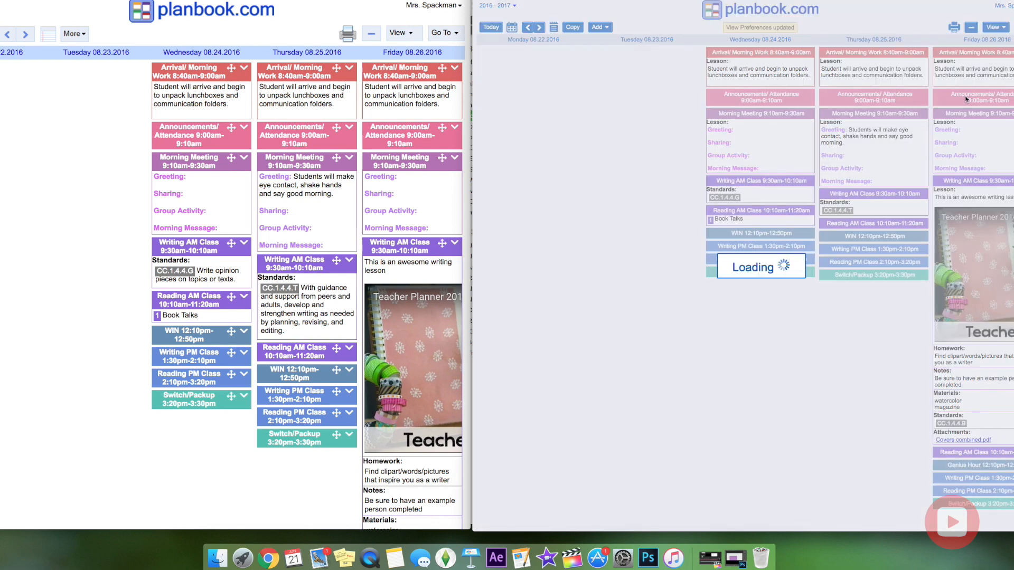
{"action": "left_click", "coordinate": [625, 68]}
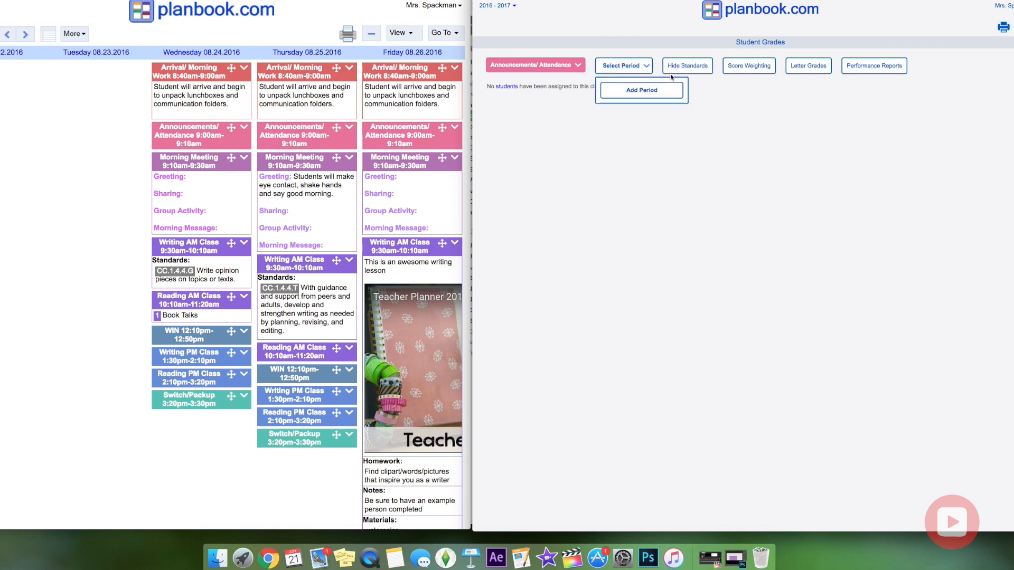
{"action": "left_click", "coordinate": [614, 44]}
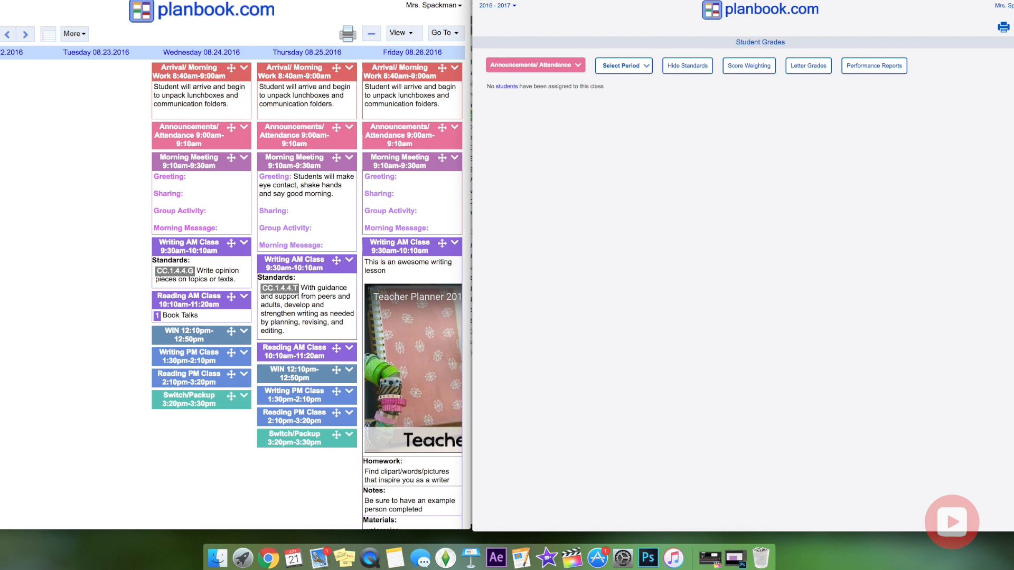
Visit the My Files page, then open the Standards Report.
{"action": "left_click", "coordinate": [1013, 28]}
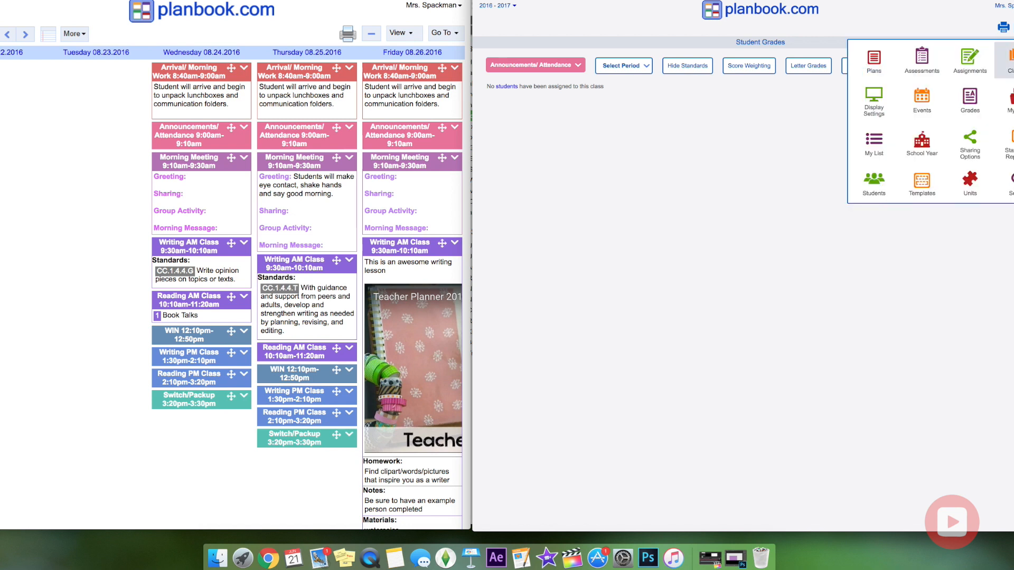
{"action": "left_click", "coordinate": [1009, 101]}
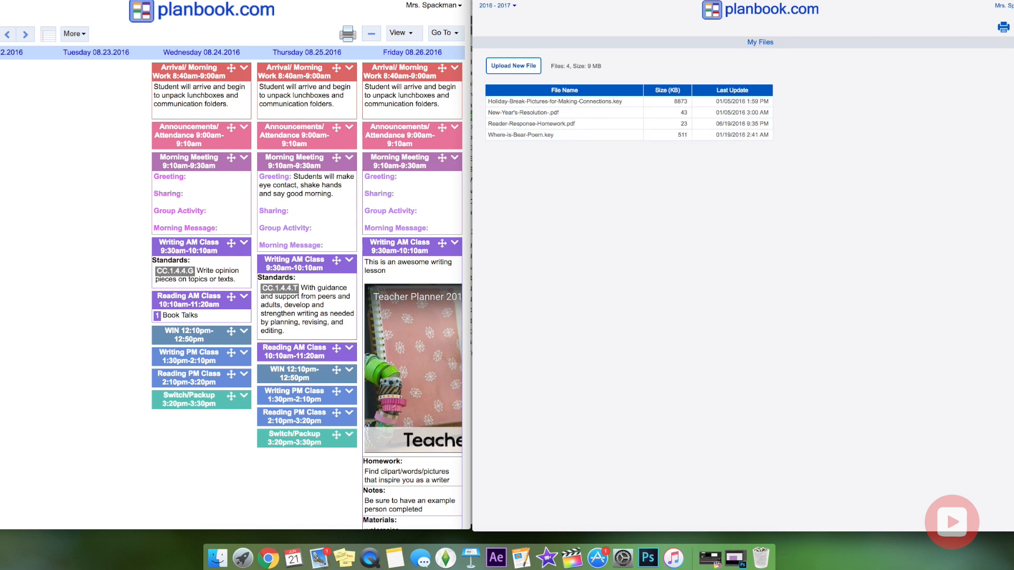
{"action": "left_click", "coordinate": [1013, 28]}
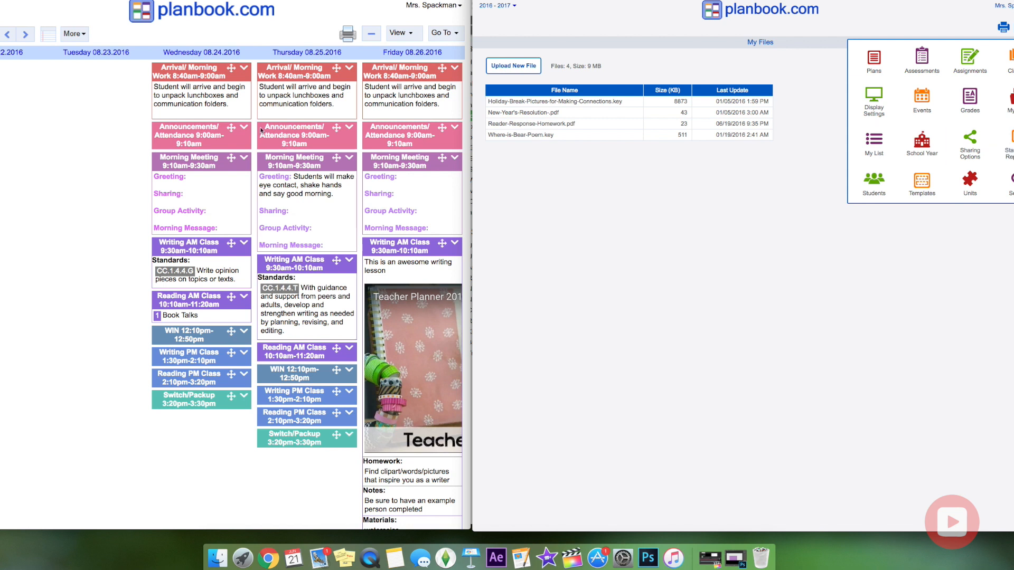
{"action": "left_click", "coordinate": [1008, 145]}
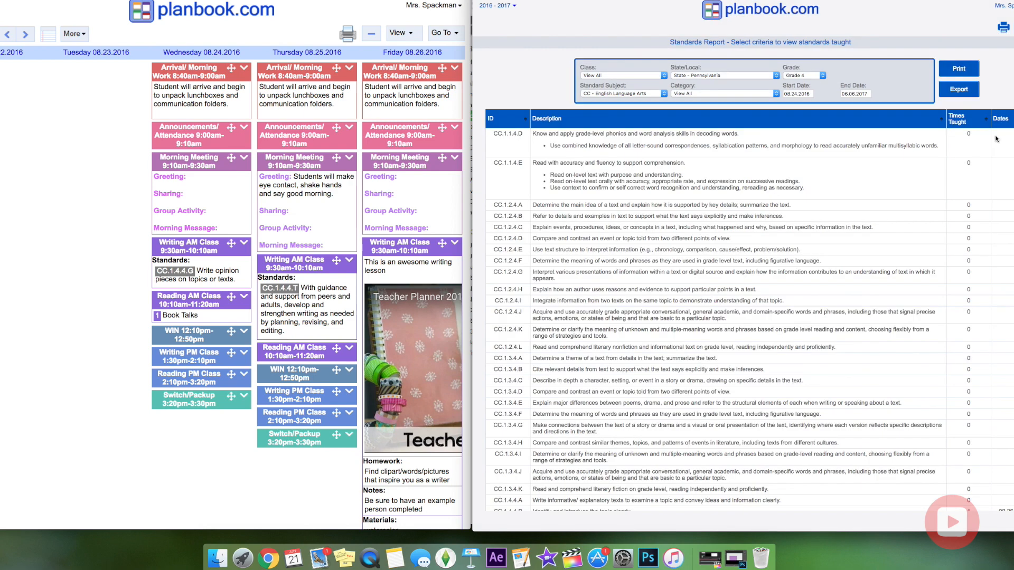
{"action": "left_click", "coordinate": [1013, 28]}
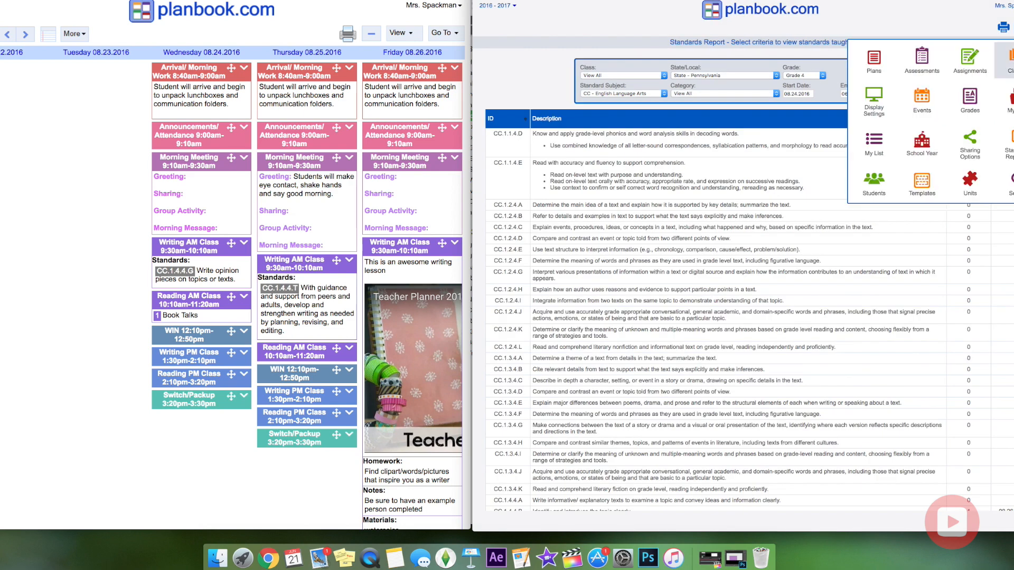
{"action": "left_click", "coordinate": [1010, 144]}
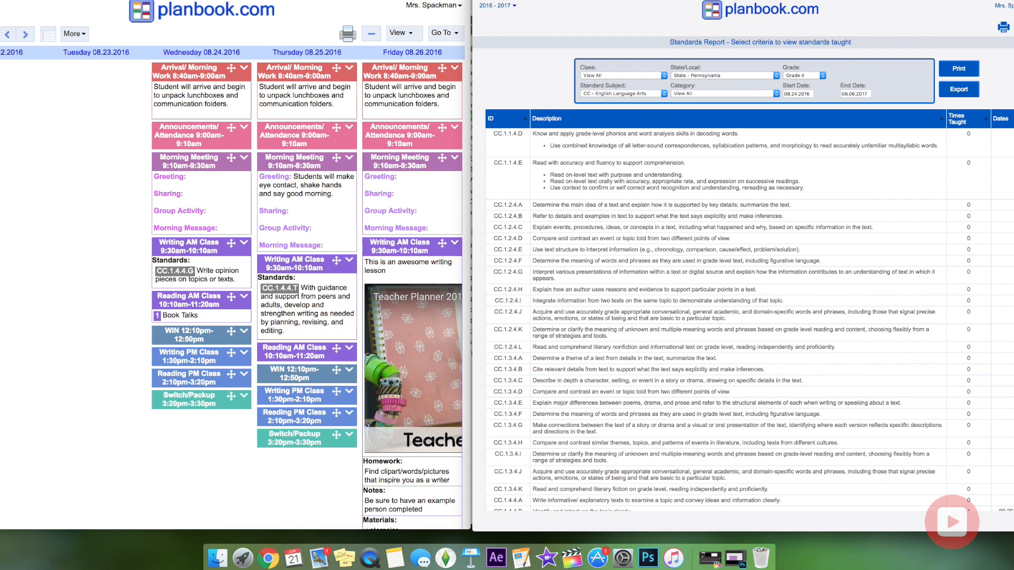
{"action": "scroll", "coordinate": [993, 182], "scroll_direction": "down", "scroll_amount": 5}
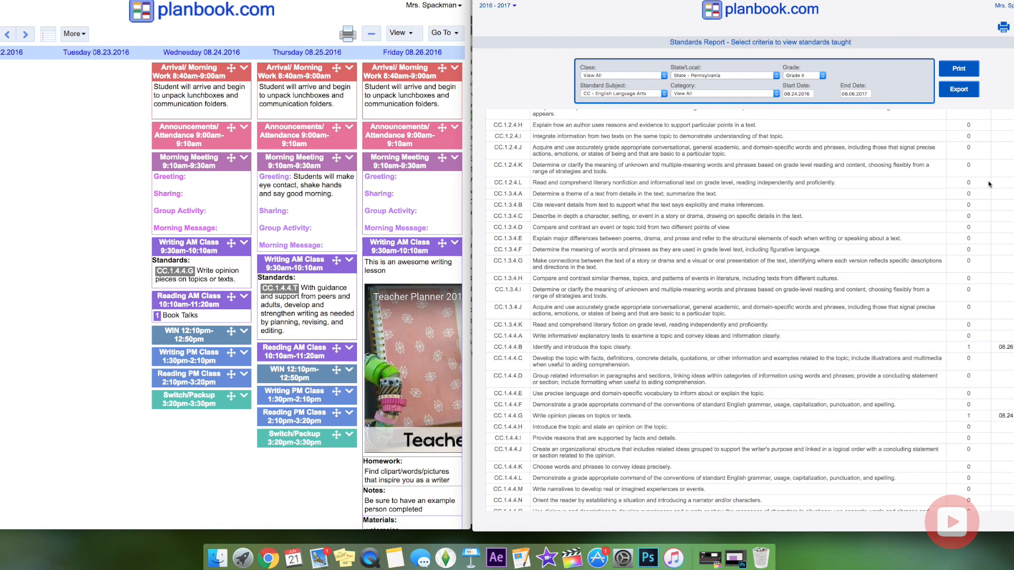
{"action": "scroll", "coordinate": [994, 185], "scroll_direction": "up", "scroll_amount": 5}
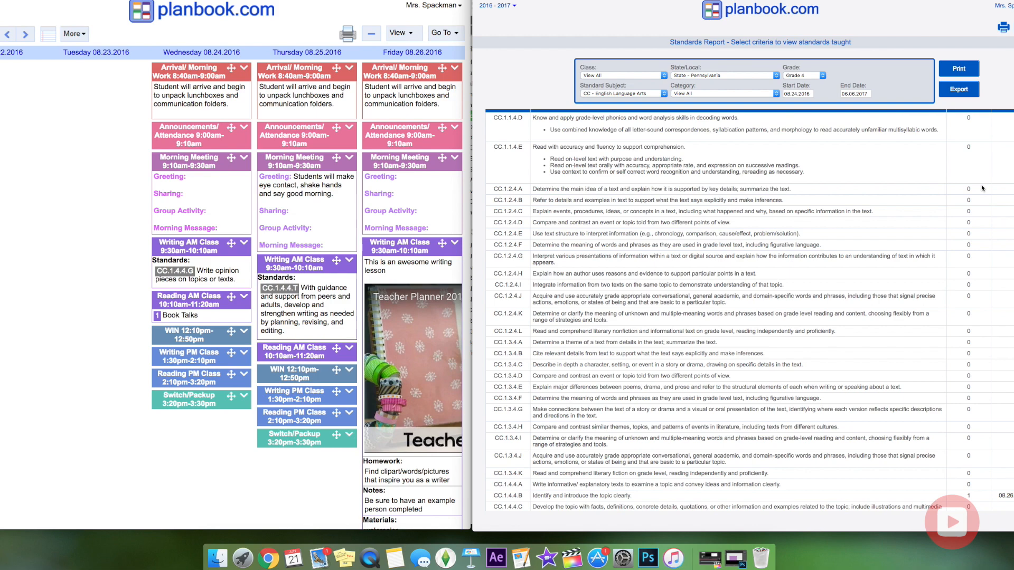
{"action": "scroll", "coordinate": [985, 227], "scroll_direction": "down", "scroll_amount": 5}
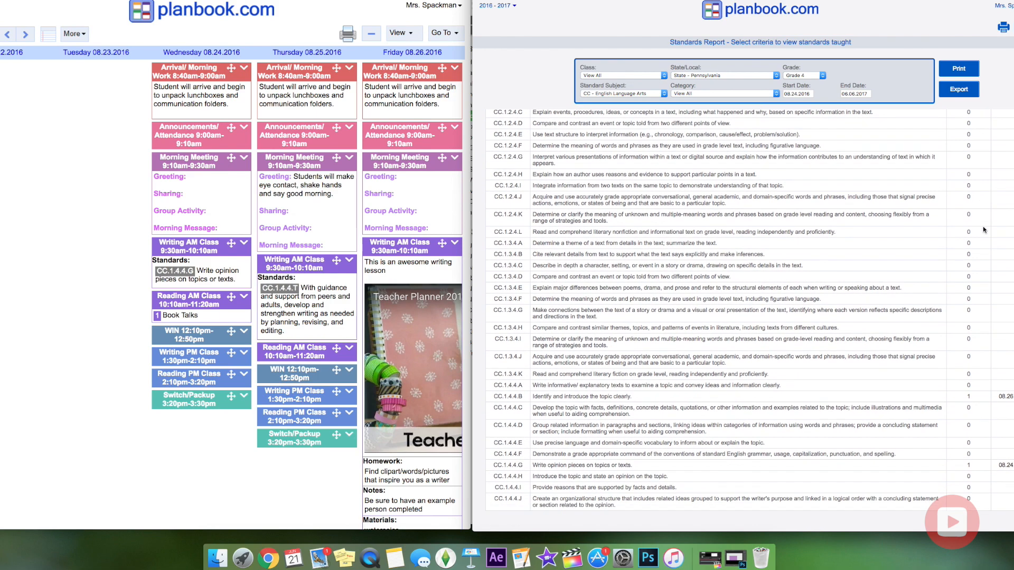
{"action": "scroll", "coordinate": [971, 257], "scroll_direction": "up", "scroll_amount": 5}
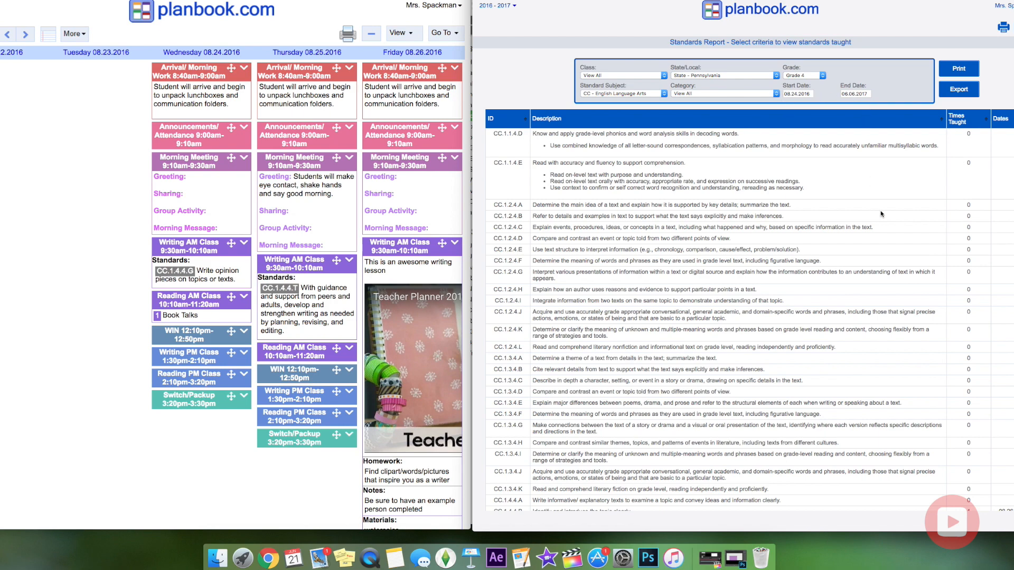
{"action": "scroll", "coordinate": [877, 216], "scroll_direction": "down", "scroll_amount": 5}
{"action": "scroll", "coordinate": [900, 234], "scroll_direction": "down", "scroll_amount": 3}
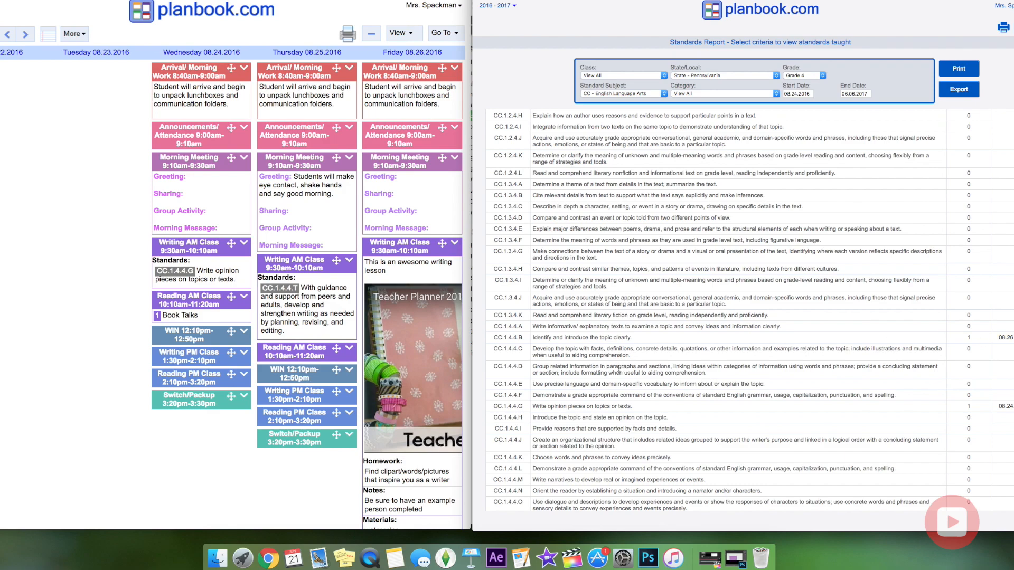
{"action": "scroll", "coordinate": [662, 381], "scroll_direction": "up", "scroll_amount": 3}
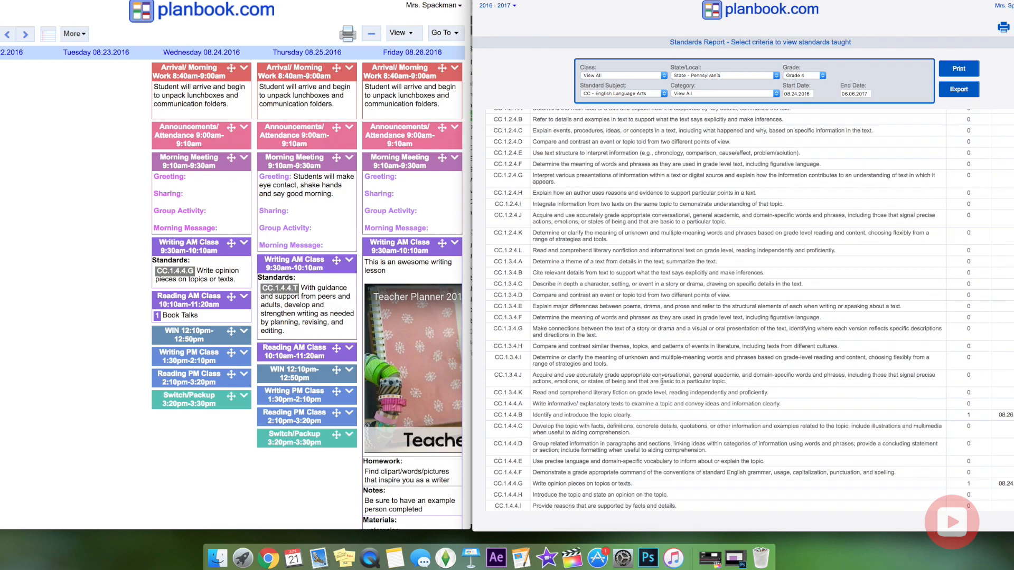
{"action": "scroll", "coordinate": [663, 382], "scroll_direction": "down", "scroll_amount": 10}
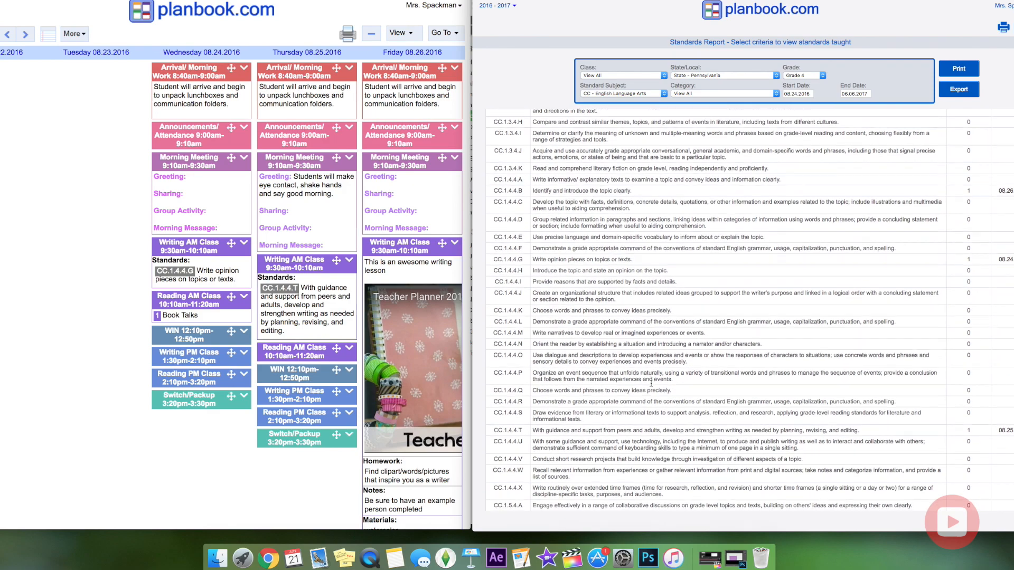
{"action": "scroll", "coordinate": [651, 385], "scroll_direction": "down", "scroll_amount": 4}
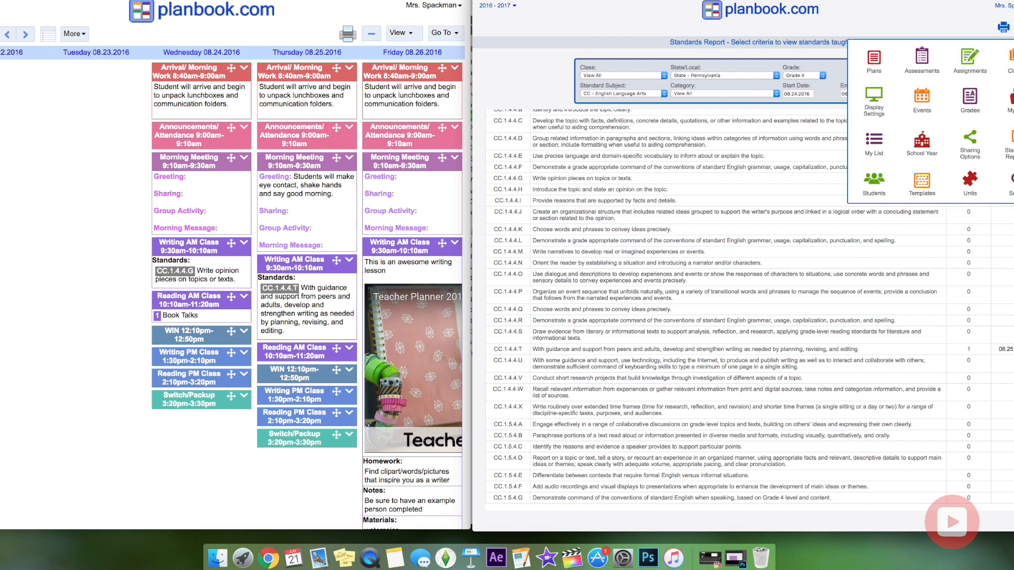
Visit the My List and Templates pages, then open the new version's Display Settings.
{"action": "left_click", "coordinate": [875, 146]}
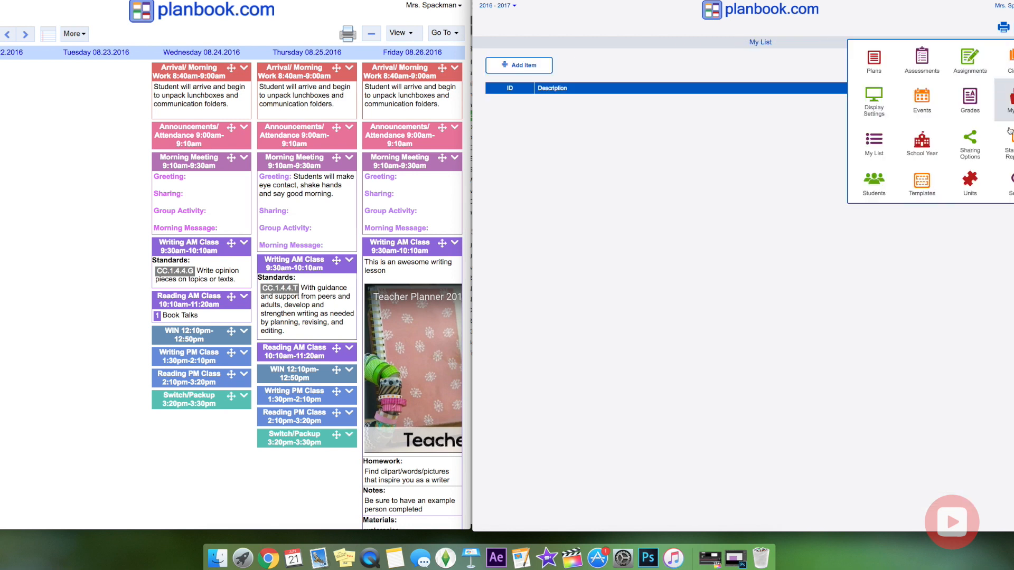
{"action": "left_click", "coordinate": [923, 187]}
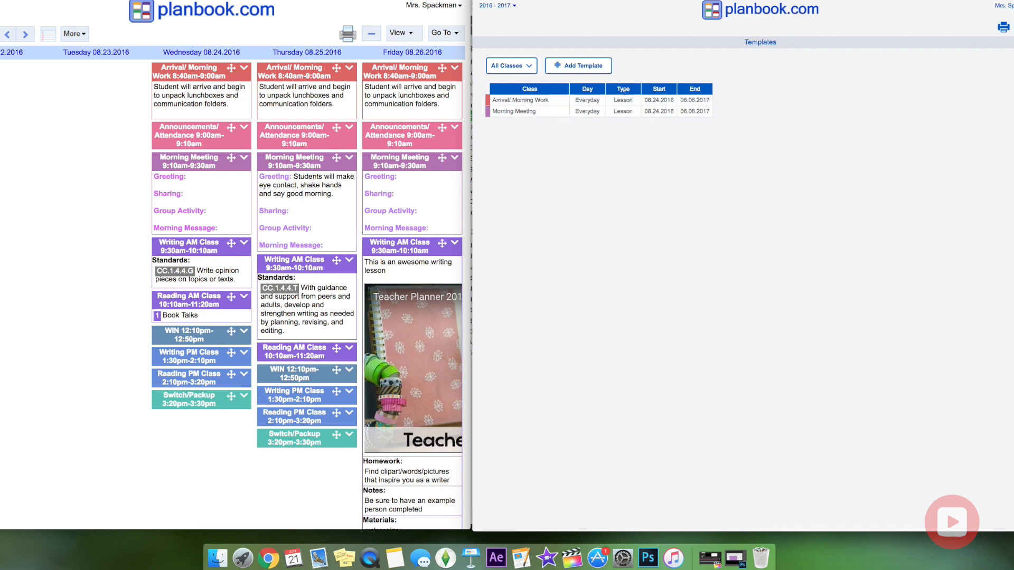
{"action": "left_click", "coordinate": [1013, 28]}
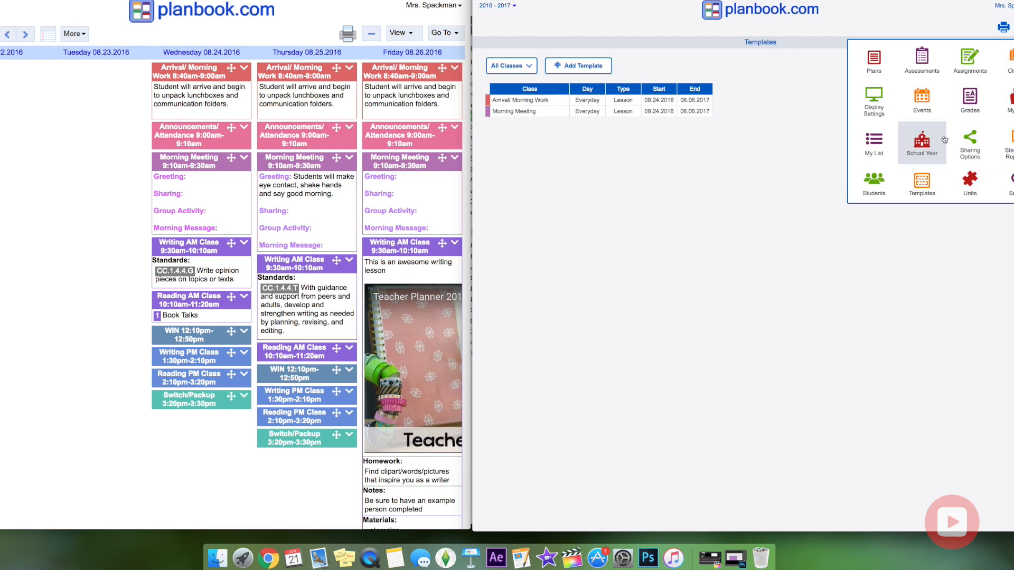
{"action": "left_click", "coordinate": [886, 108]}
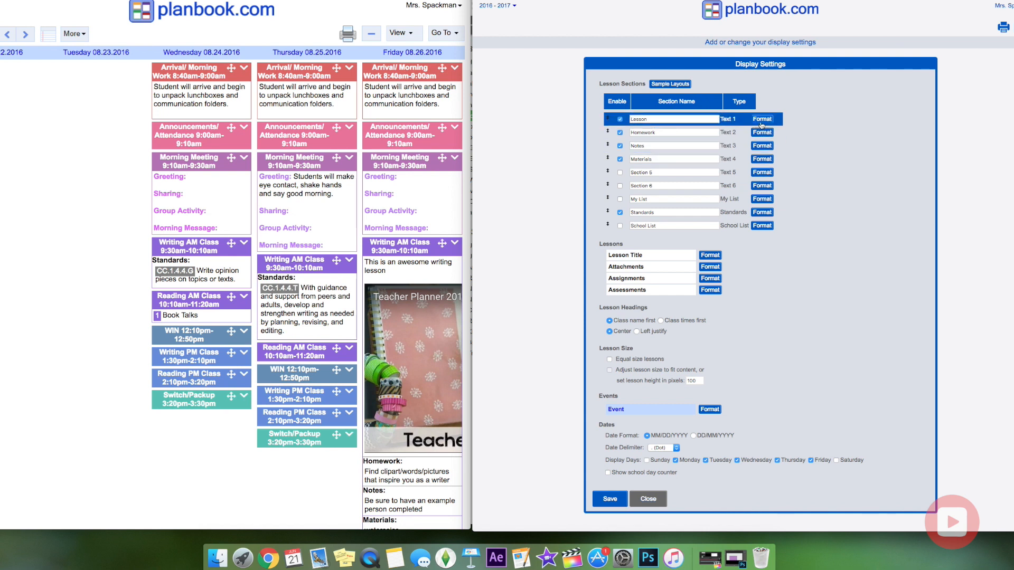
Open the old version's Display Settings alongside the new one, checking Lesson formatting, then close the new dialog.
{"action": "left_click", "coordinate": [761, 120]}
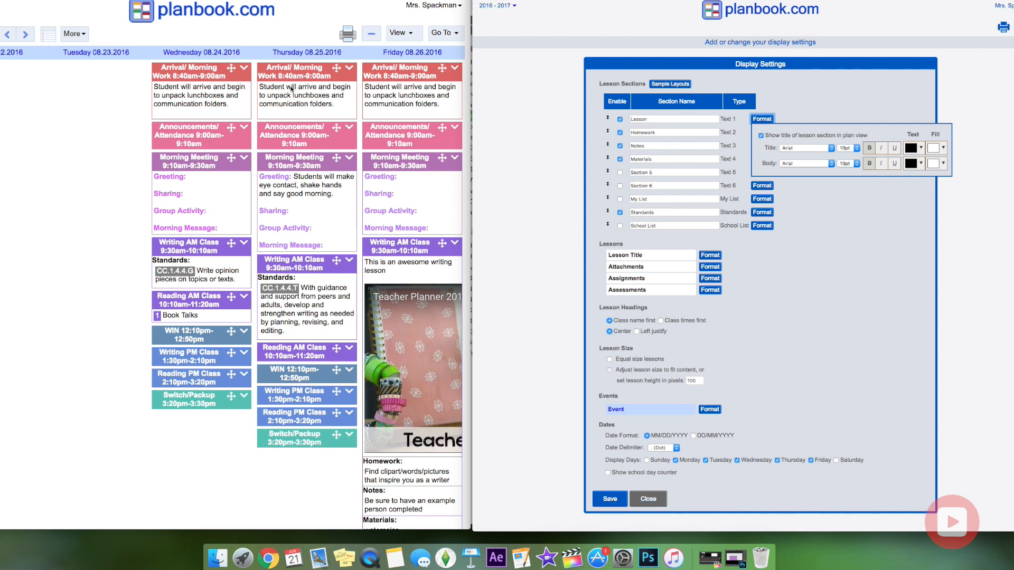
{"action": "left_click", "coordinate": [451, 36]}
{"action": "left_click", "coordinate": [454, 36]}
{"action": "left_click", "coordinate": [455, 36]}
{"action": "left_click", "coordinate": [456, 36]}
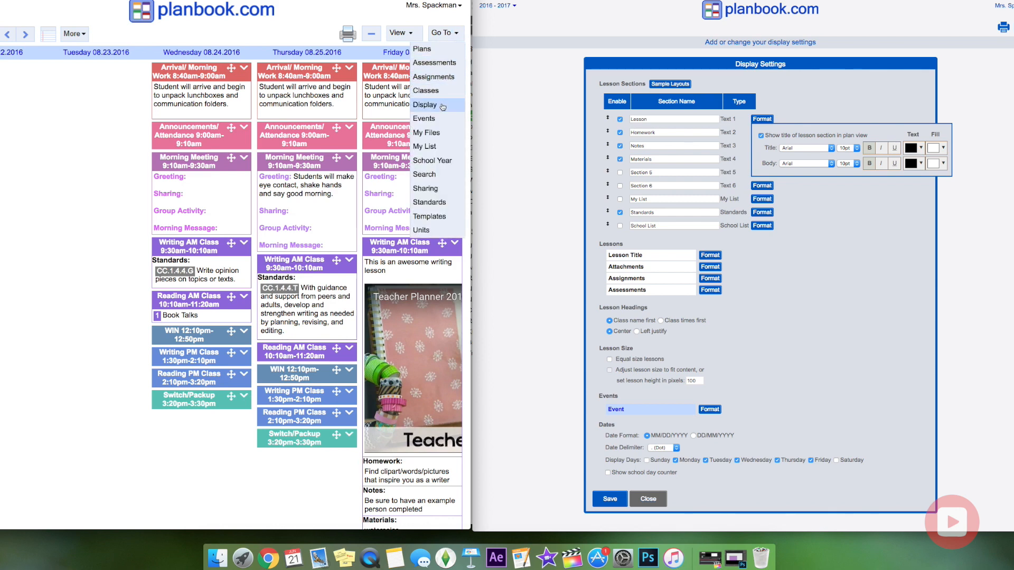
{"action": "left_click", "coordinate": [424, 104]}
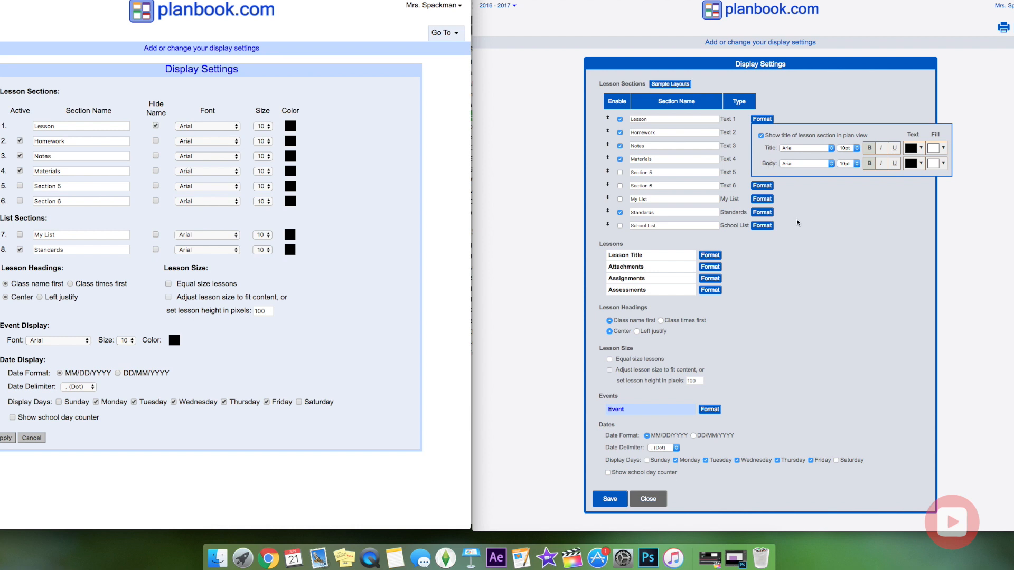
{"action": "left_click", "coordinate": [762, 120]}
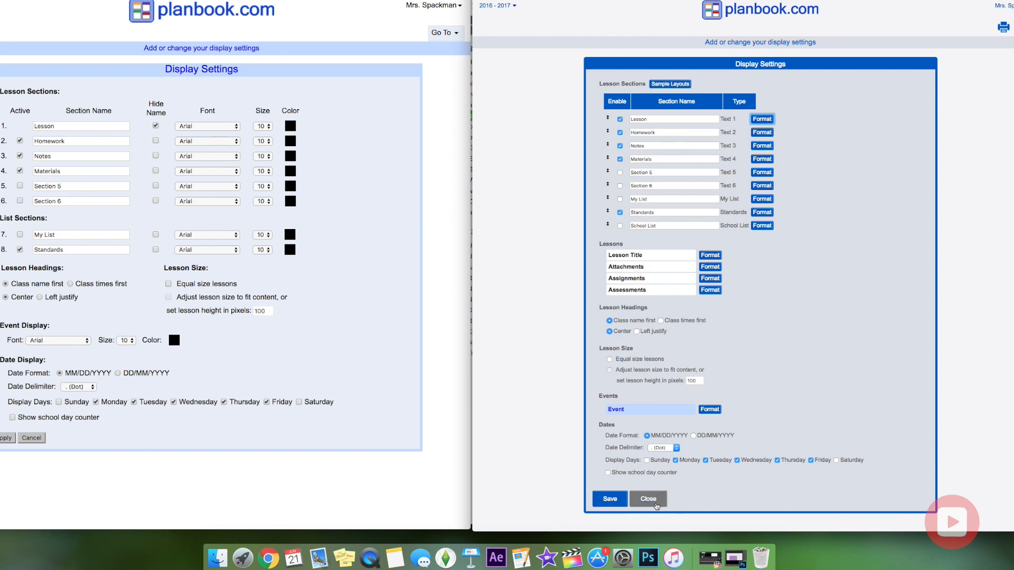
{"action": "left_click", "coordinate": [649, 499]}
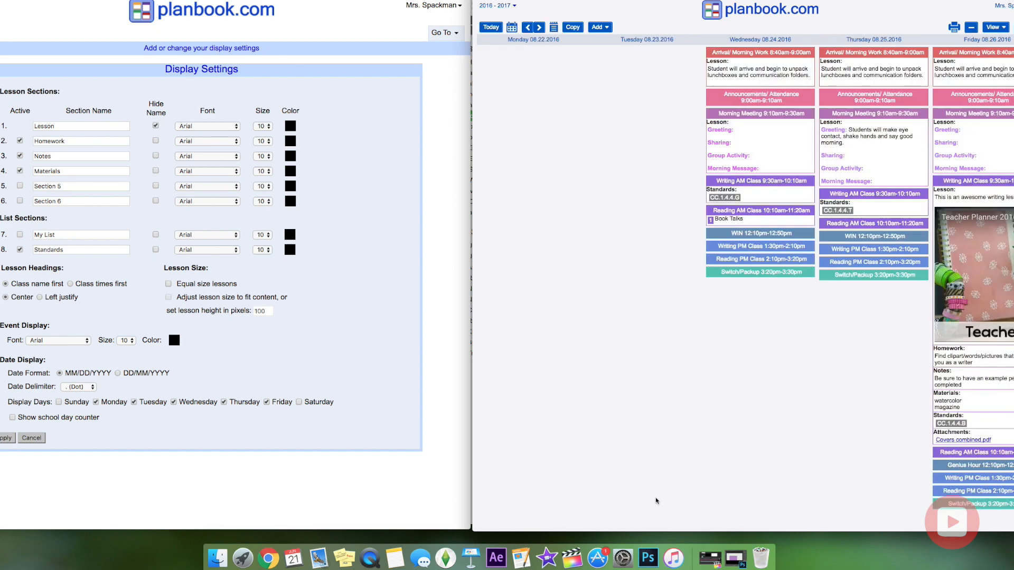
Cancel the old Display Settings and open the Events list in the new version.
{"action": "left_click", "coordinate": [34, 440]}
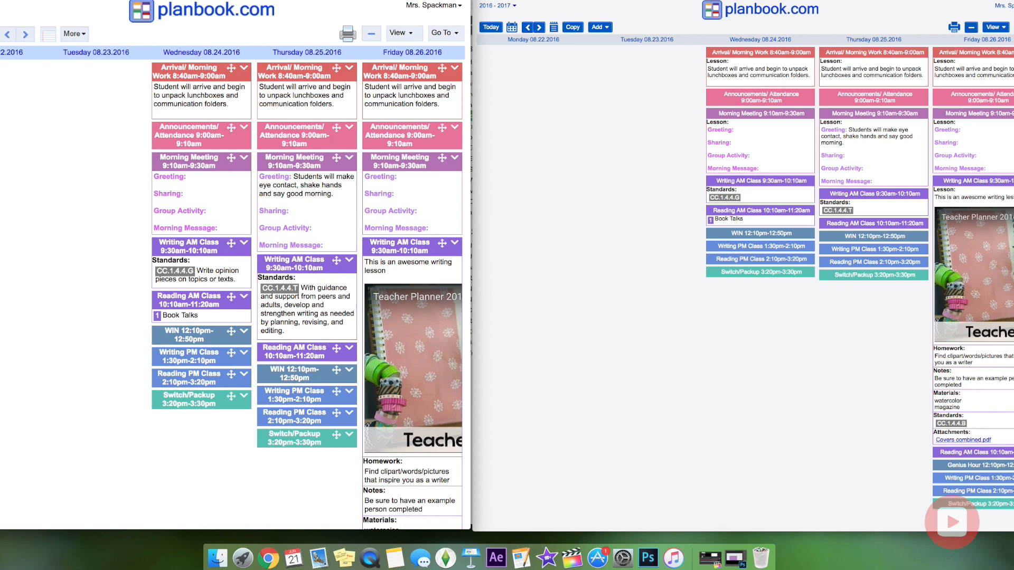
{"action": "left_click", "coordinate": [822, 21]}
{"action": "left_click", "coordinate": [1013, 27]}
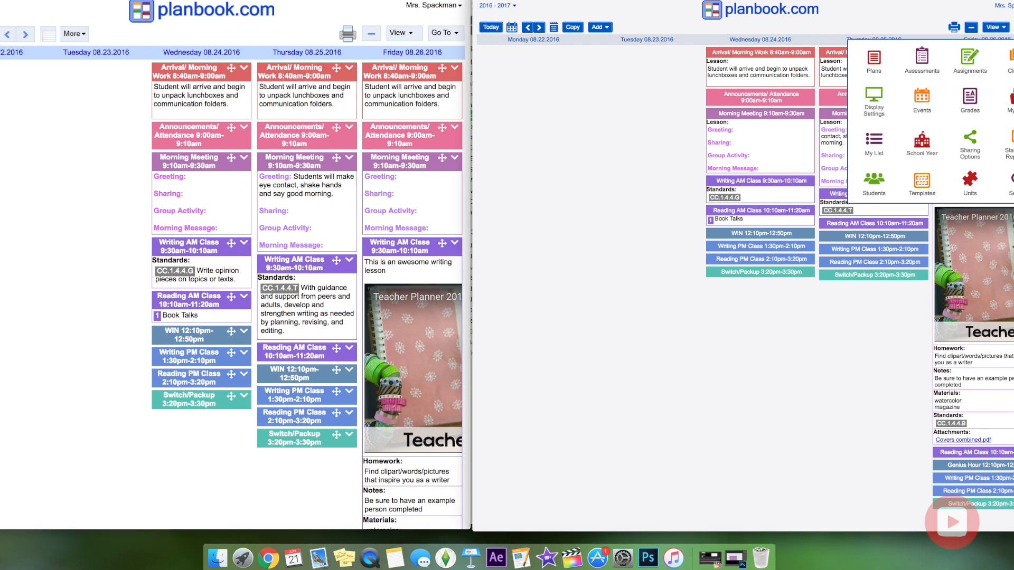
{"action": "left_click", "coordinate": [925, 103]}
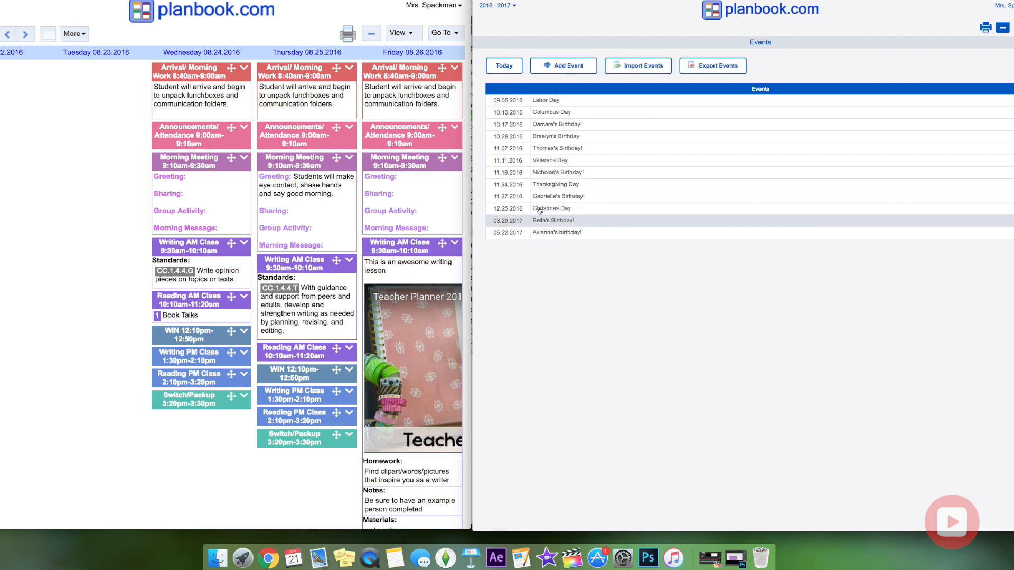
Open Events in the old version and the Classes table in the new version.
{"action": "left_click", "coordinate": [447, 34]}
{"action": "left_click", "coordinate": [446, 34]}
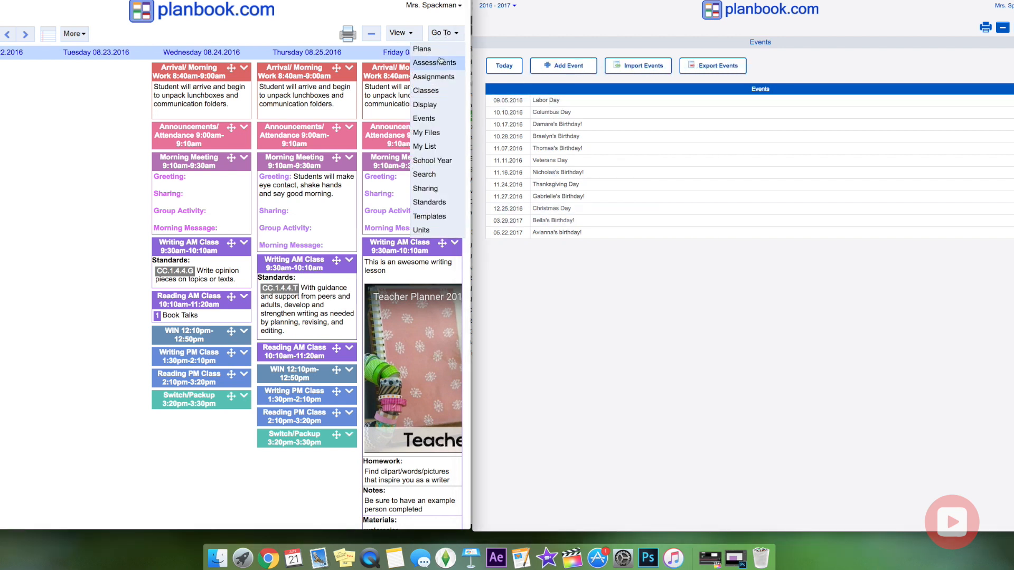
{"action": "left_click", "coordinate": [443, 121]}
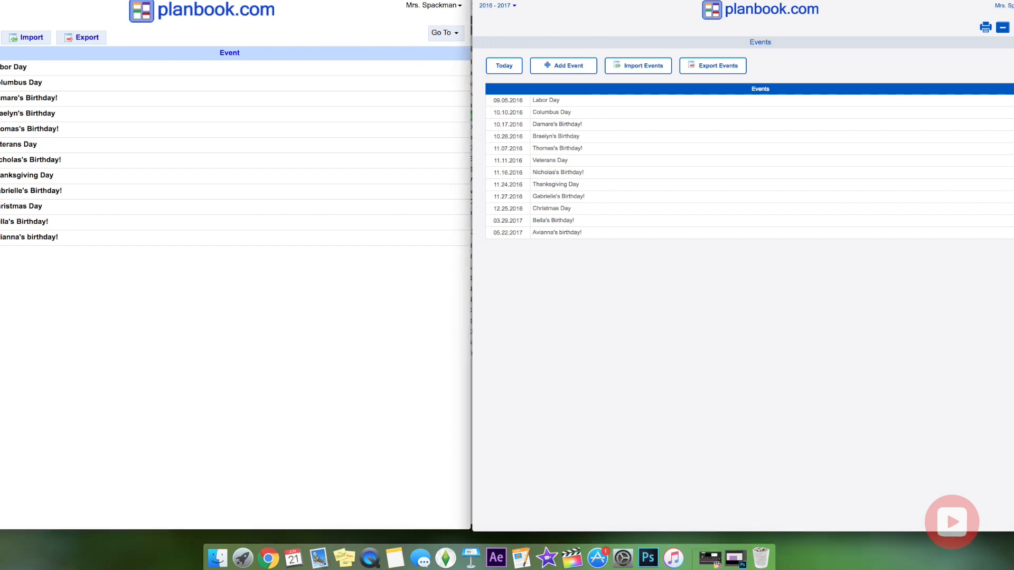
{"action": "left_click", "coordinate": [1013, 27]}
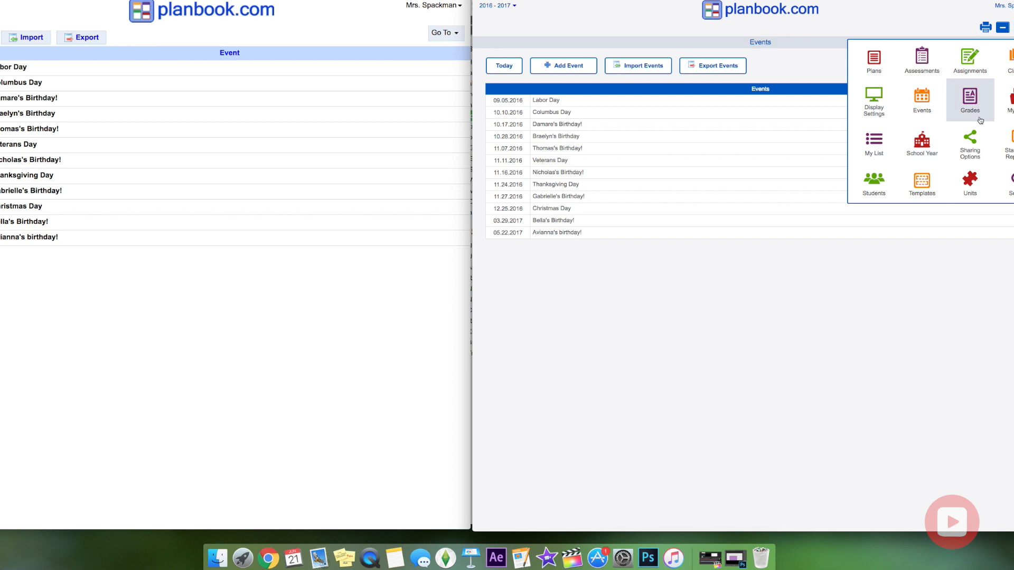
{"action": "left_click", "coordinate": [1005, 59]}
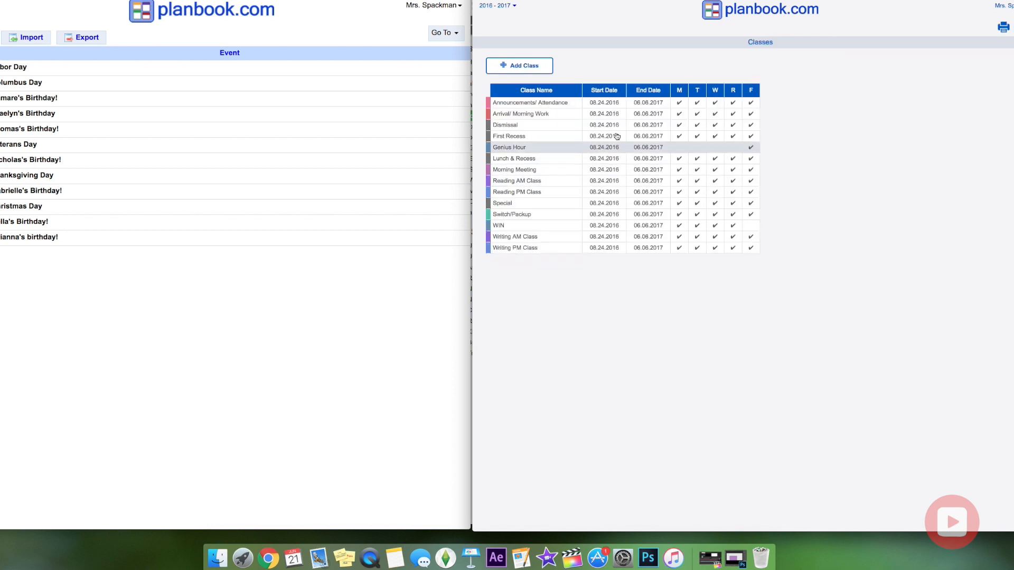
Show Classes in the old version, and Assessments then the Units list in the new version.
{"action": "left_click", "coordinate": [449, 34]}
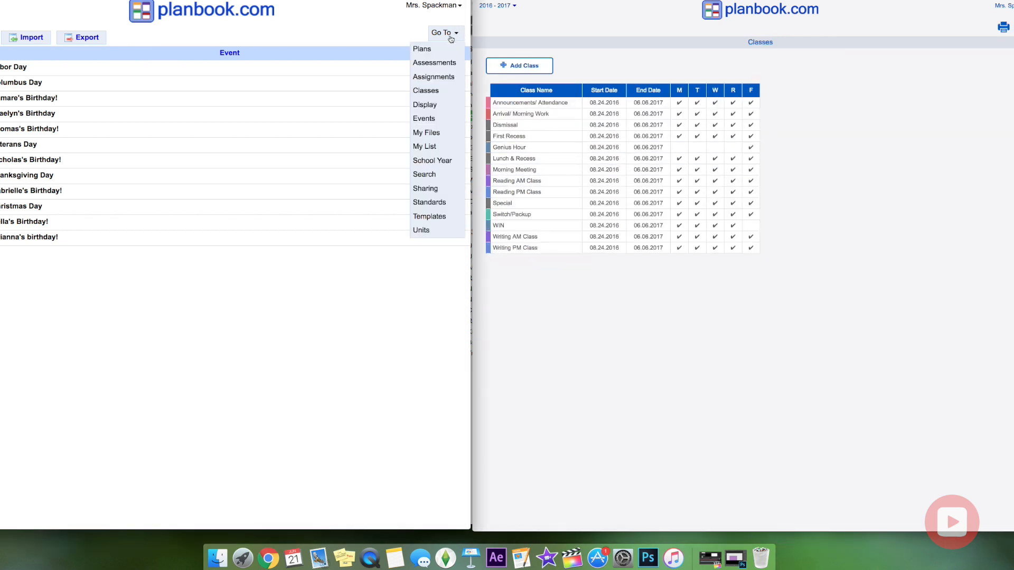
{"action": "left_click", "coordinate": [427, 93]}
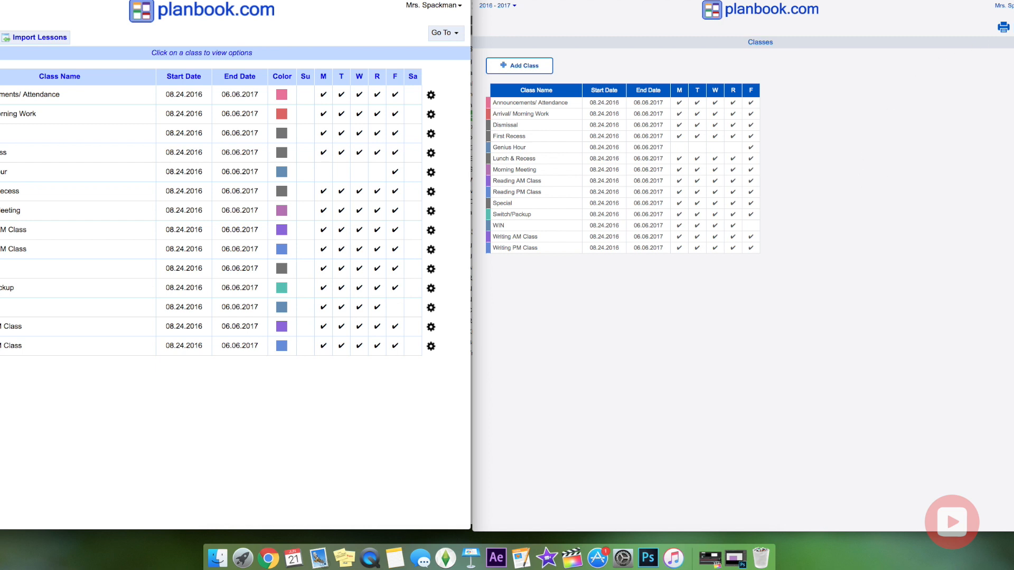
{"action": "left_click", "coordinate": [1013, 27]}
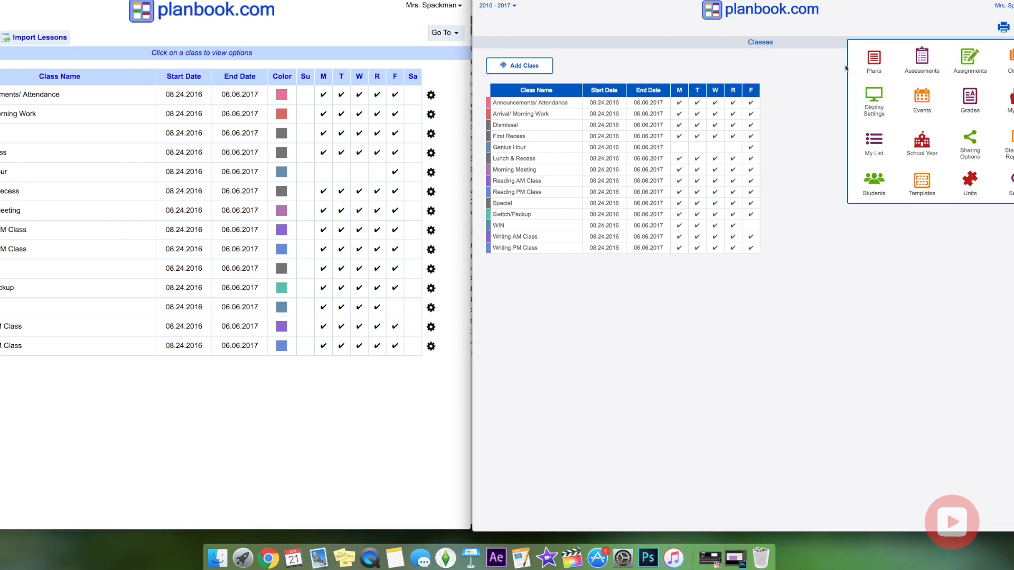
{"action": "left_click", "coordinate": [922, 60]}
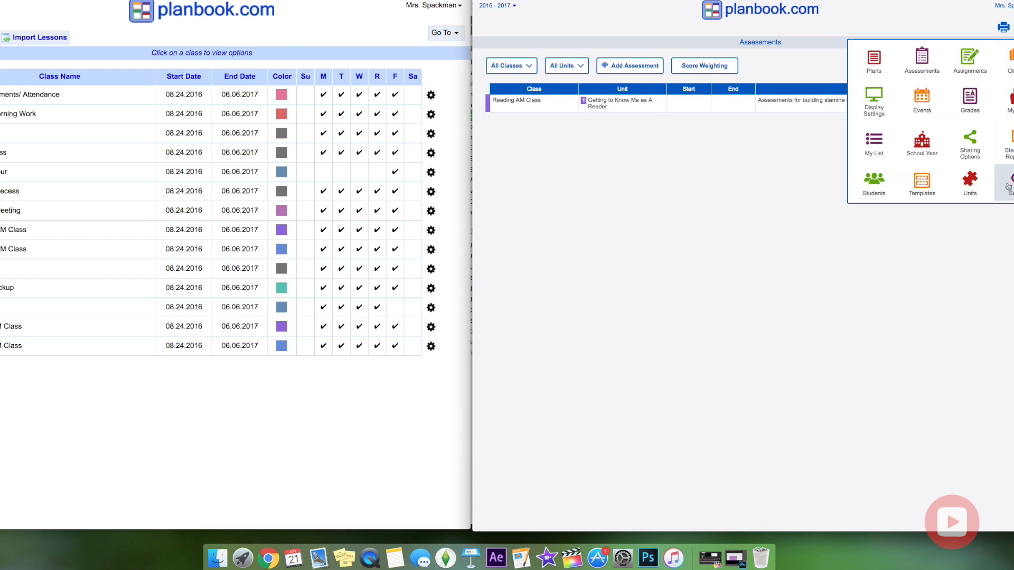
{"action": "left_click", "coordinate": [959, 186]}
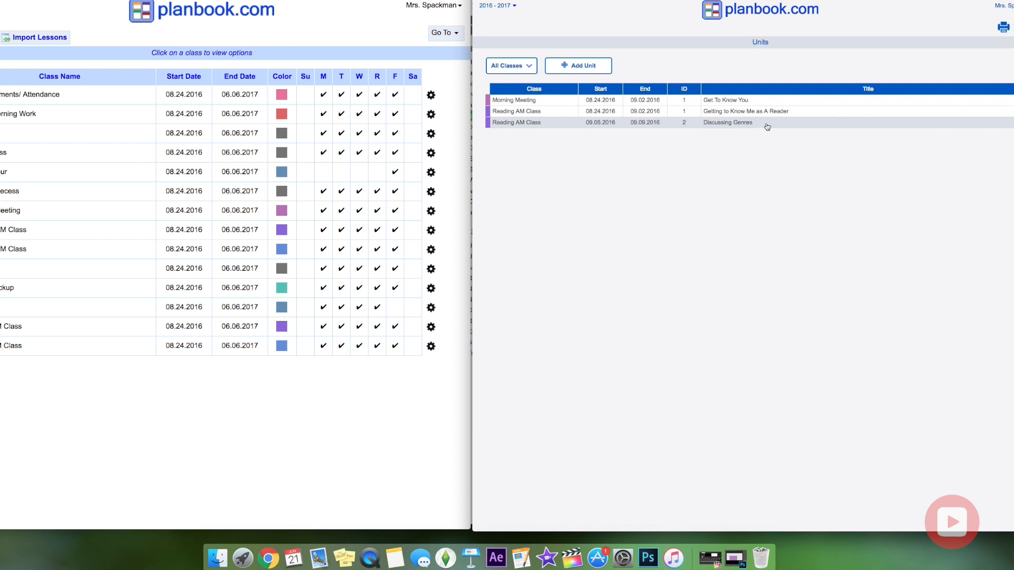
Start a new, blank unit from the Units page in the new version.
{"action": "left_click", "coordinate": [582, 68]}
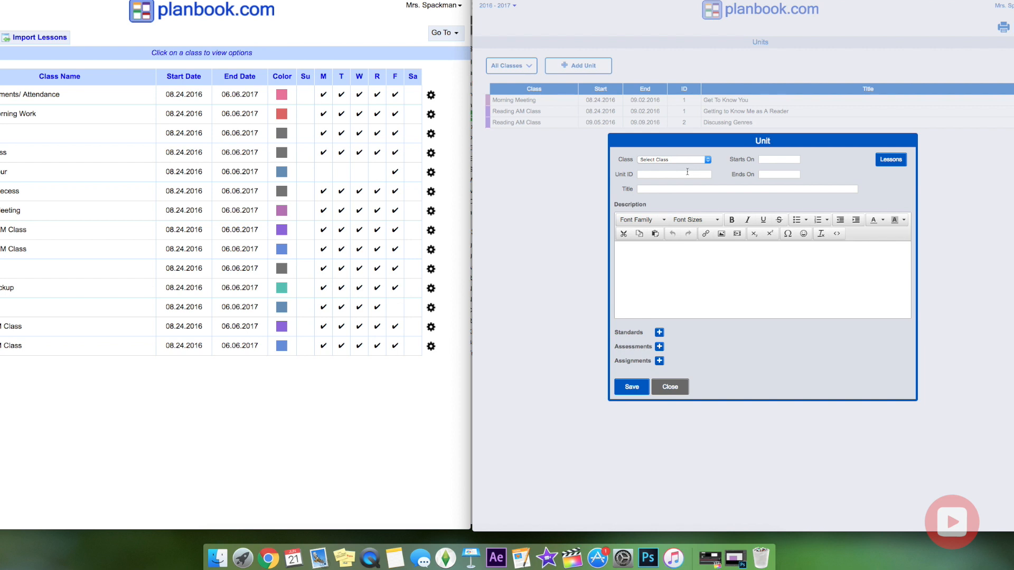
Assign the unit to Reading AM Class with a start date of 09.12.2016.
{"action": "left_click", "coordinate": [692, 161]}
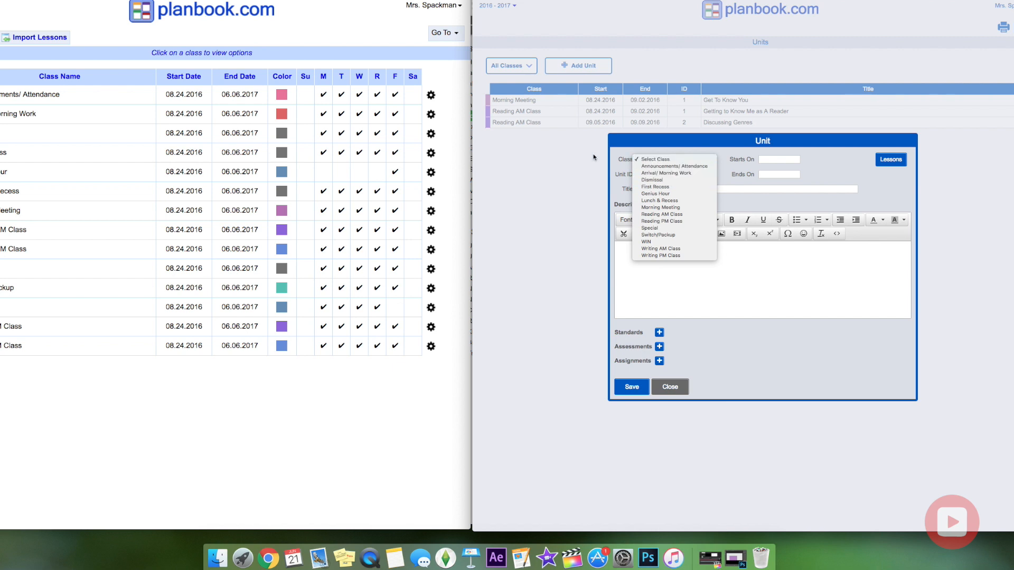
{"action": "left_click", "coordinate": [678, 214]}
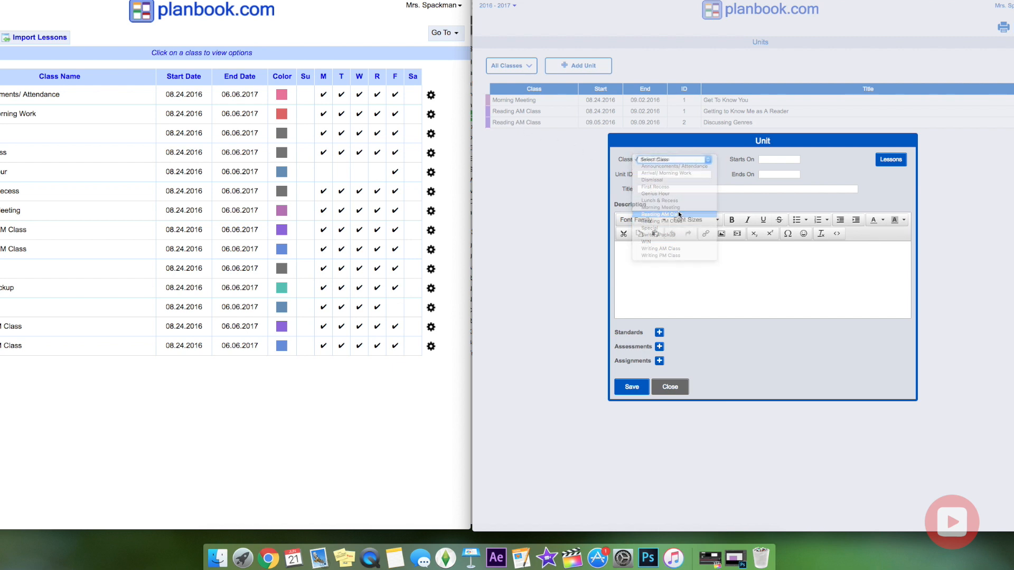
{"action": "left_click", "coordinate": [782, 160]}
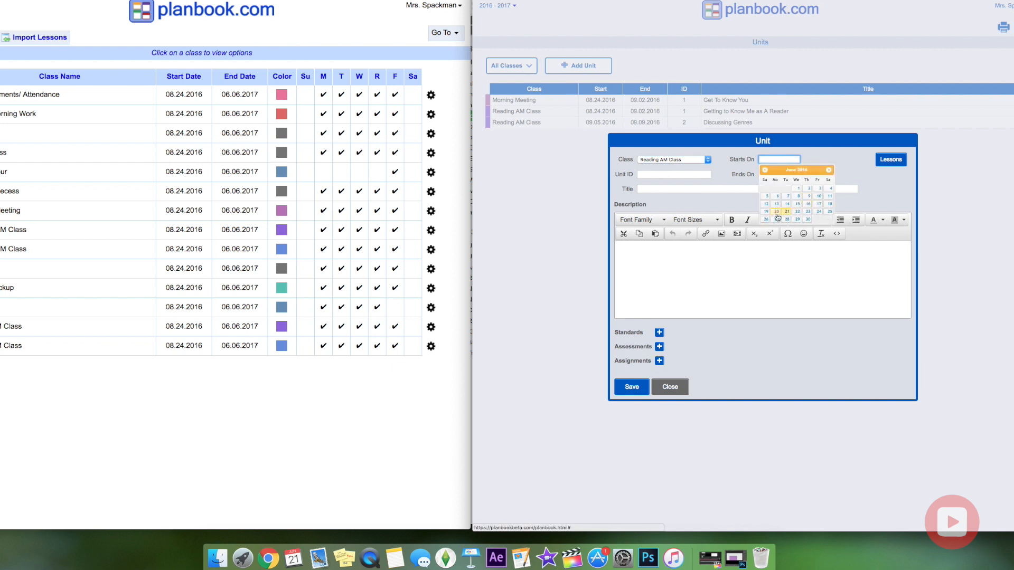
{"action": "left_click", "coordinate": [829, 170]}
{"action": "left_click", "coordinate": [829, 170]}
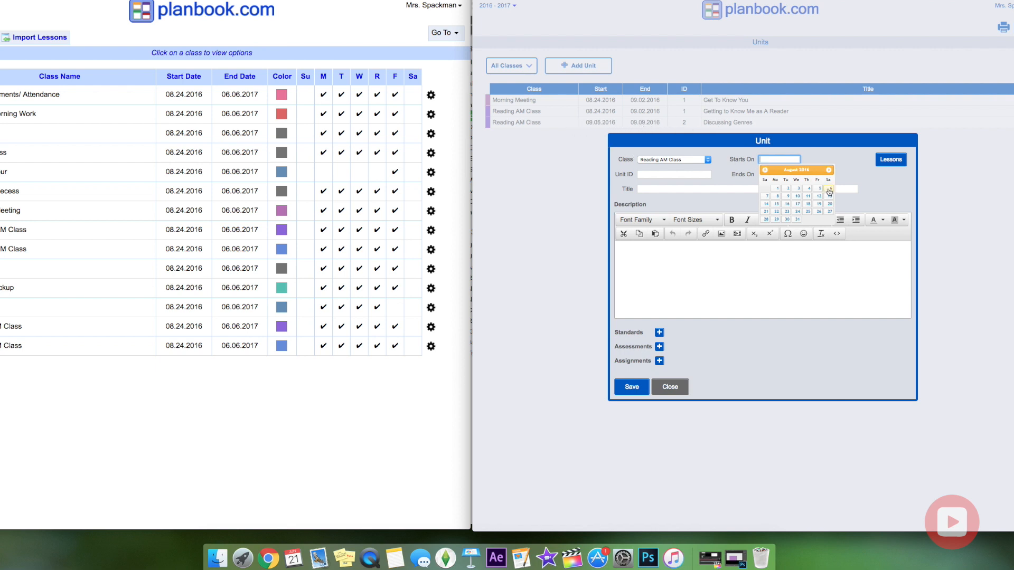
{"action": "left_click", "coordinate": [827, 171]}
{"action": "left_click", "coordinate": [776, 204]}
Set the unit's end date to 09.16.2016.
{"action": "left_click", "coordinate": [778, 175]}
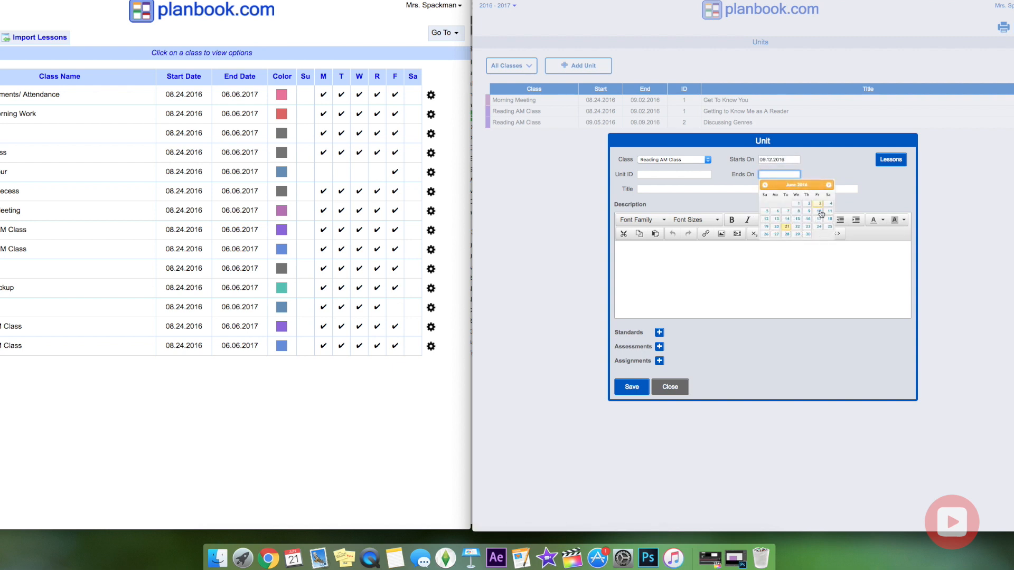
{"action": "left_click", "coordinate": [828, 184]}
{"action": "left_click", "coordinate": [827, 184]}
{"action": "left_click", "coordinate": [828, 185]}
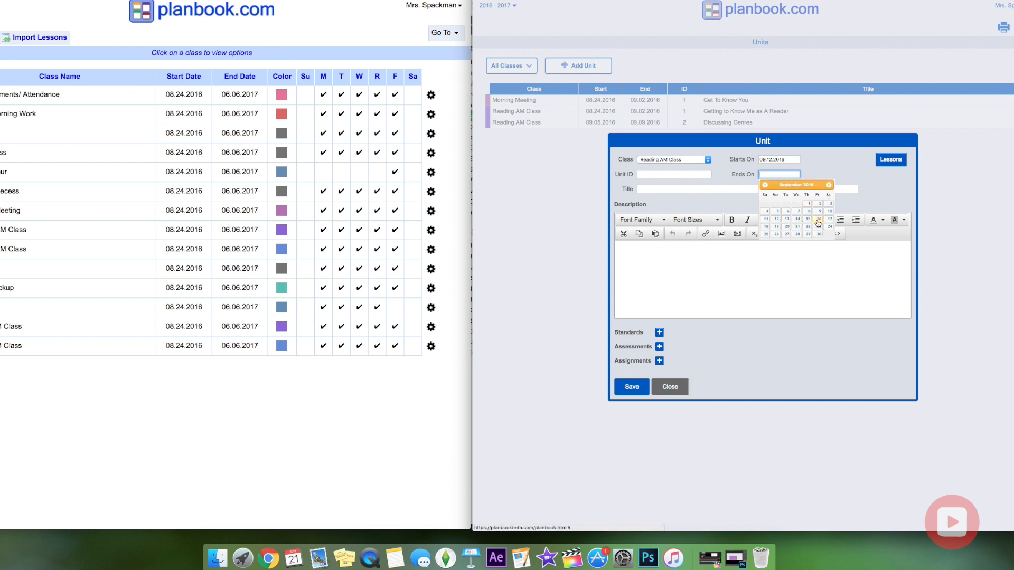
{"action": "left_click", "coordinate": [819, 220]}
Enter unit ID 3 and the title 'Looking at character Traits'.
{"action": "left_click", "coordinate": [678, 174]}
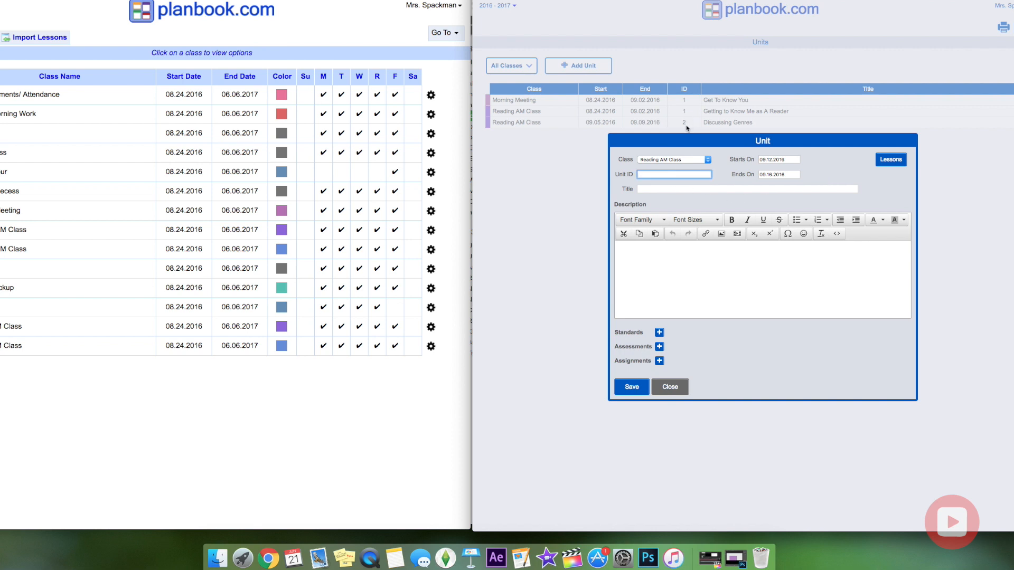
{"action": "left_click", "coordinate": [679, 190]}
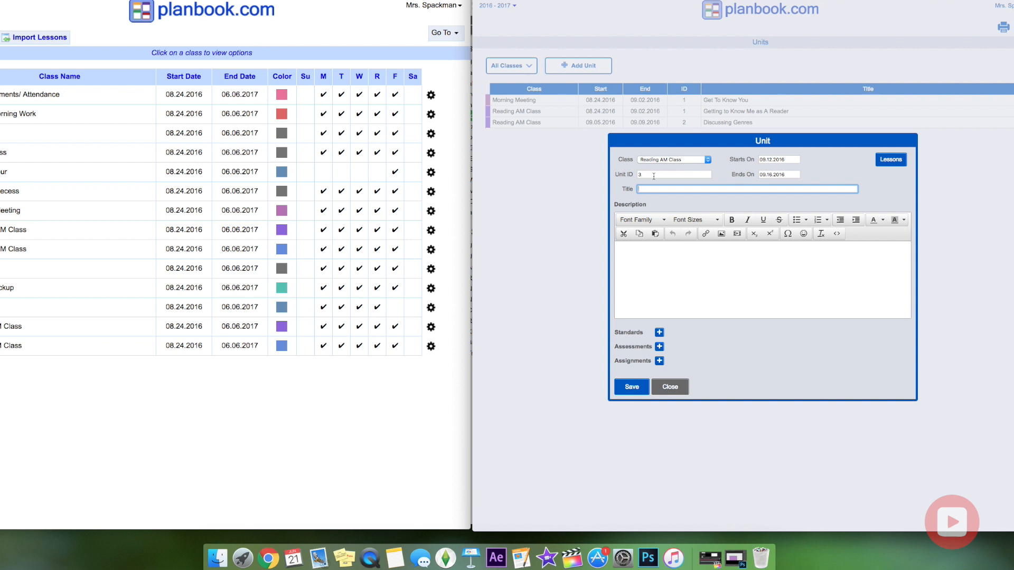
{"action": "type", "text": "oking at character Traits"}
Save the unit without standards via Assessments +, discarding the empty assessment that opens.
{"action": "left_click", "coordinate": [658, 335]}
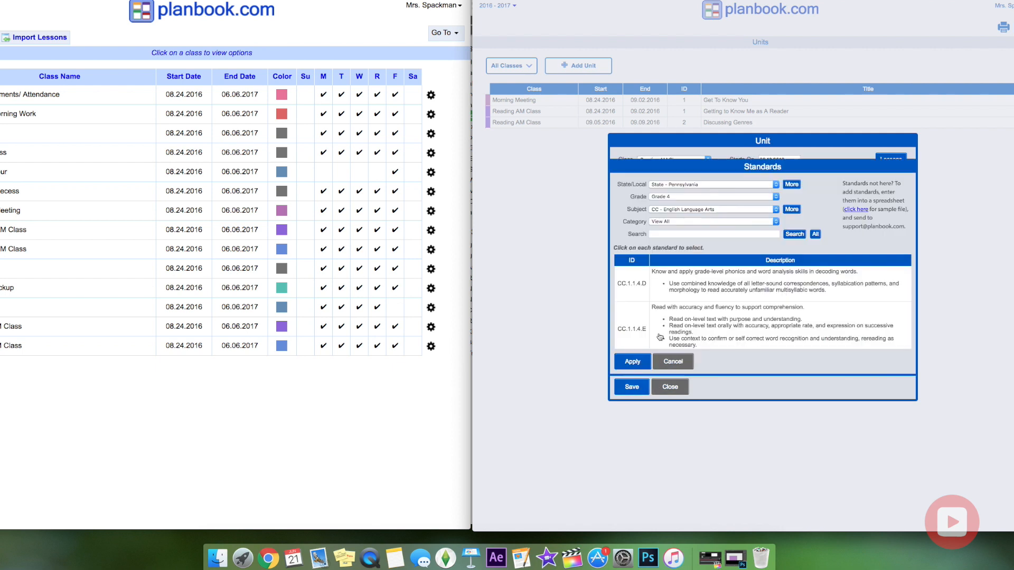
{"action": "left_click", "coordinate": [682, 363]}
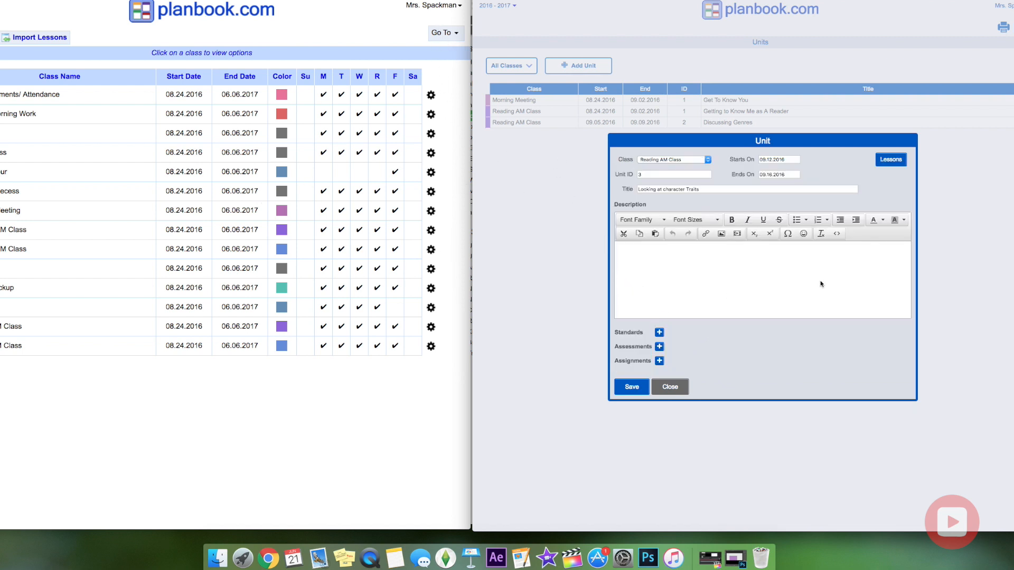
{"action": "left_click", "coordinate": [659, 348]}
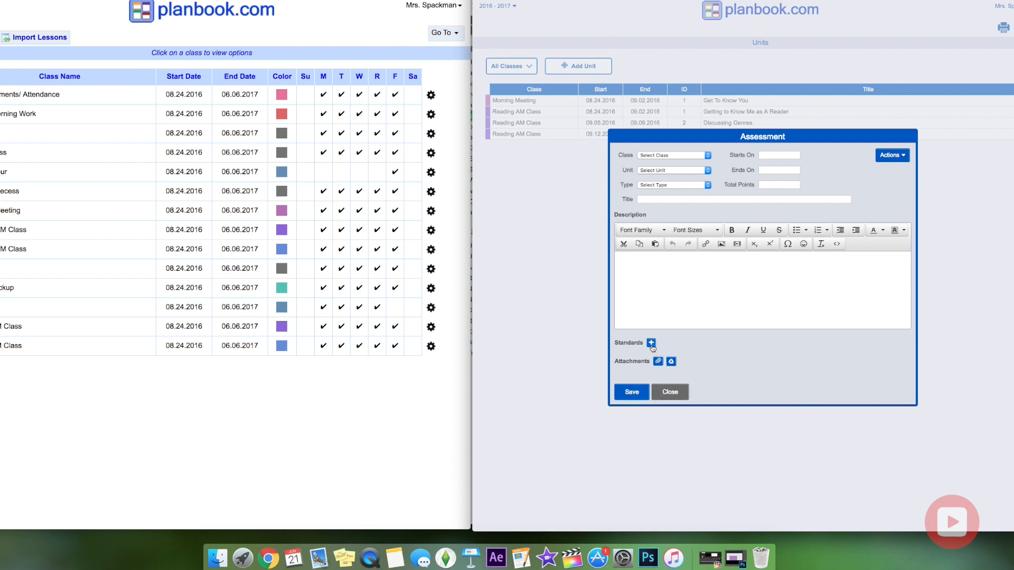
{"action": "left_click", "coordinate": [637, 400]}
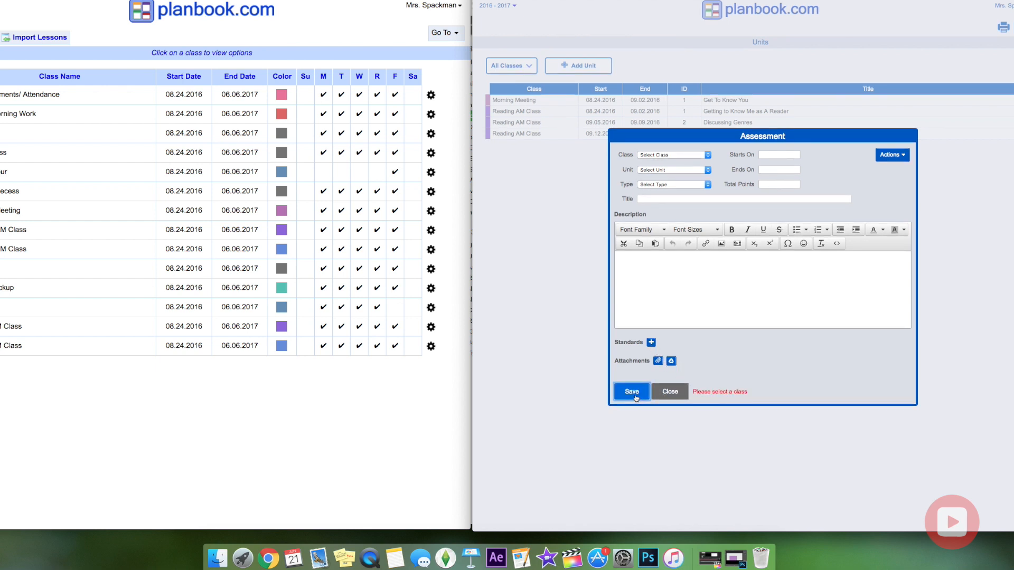
{"action": "left_click", "coordinate": [674, 397]}
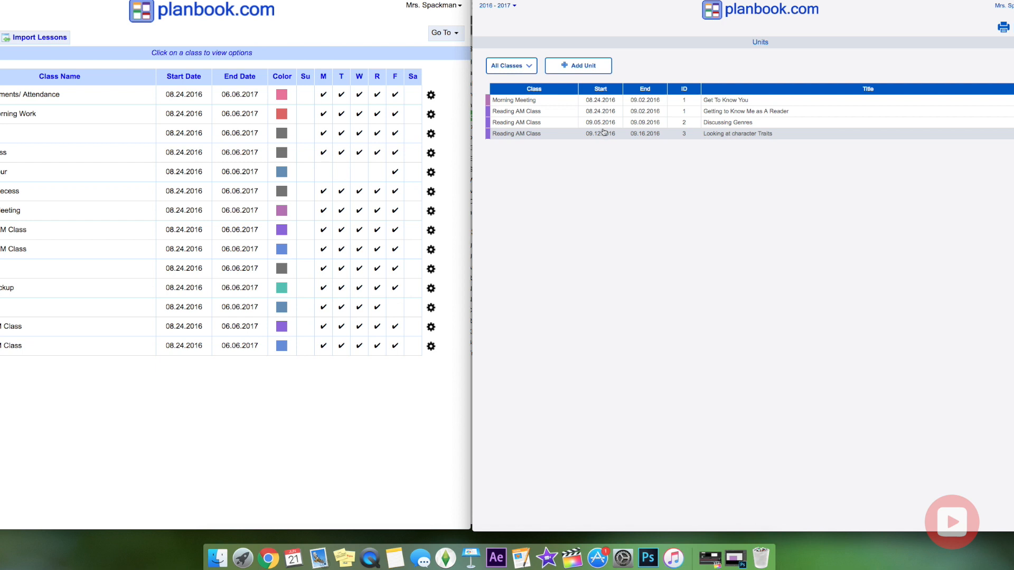
{"action": "left_click", "coordinate": [1009, 43]}
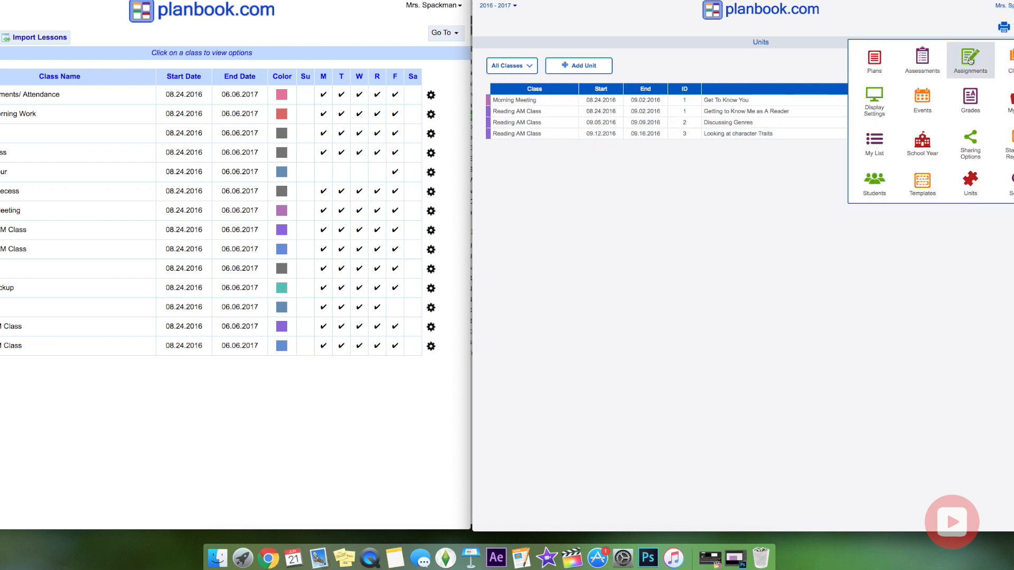
{"action": "left_click", "coordinate": [874, 60]}
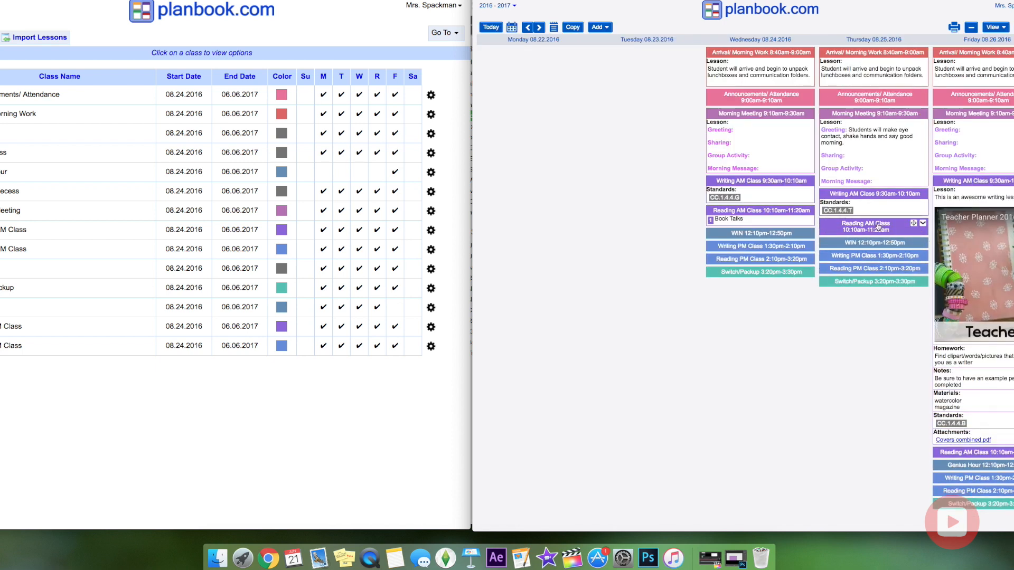
{"action": "left_click", "coordinate": [834, 229]}
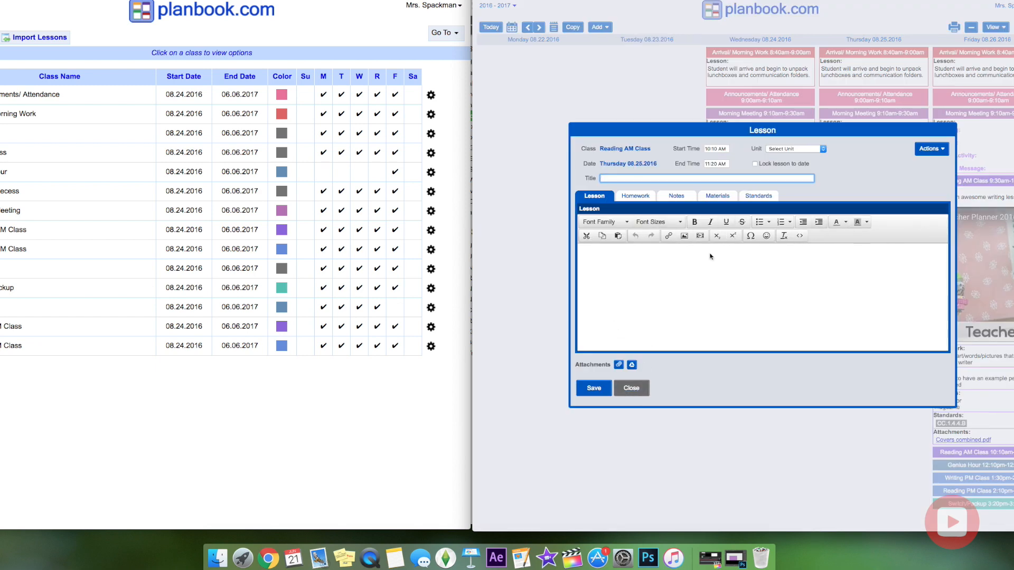
{"action": "left_click", "coordinate": [792, 149]}
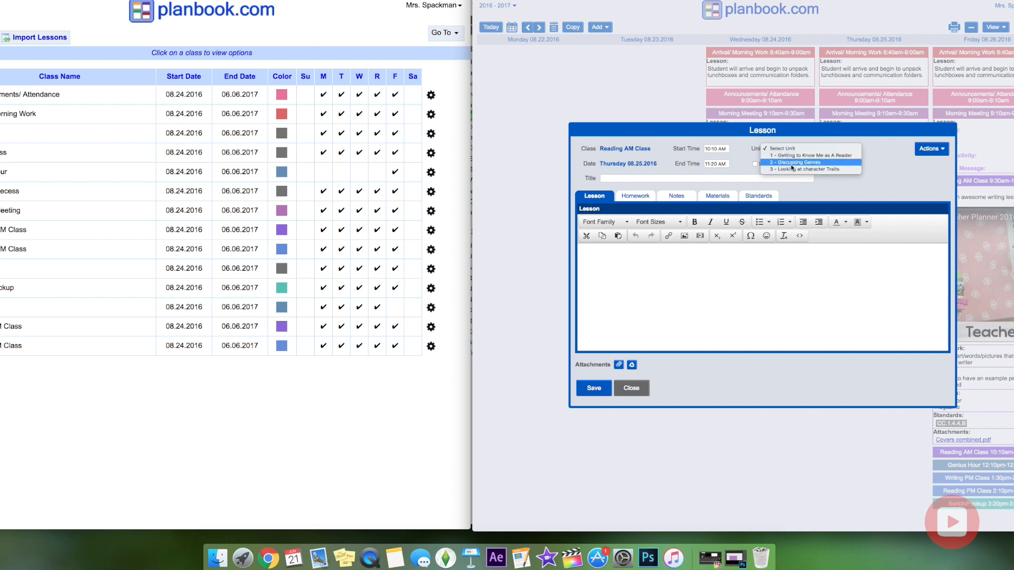
{"action": "left_click", "coordinate": [795, 171]}
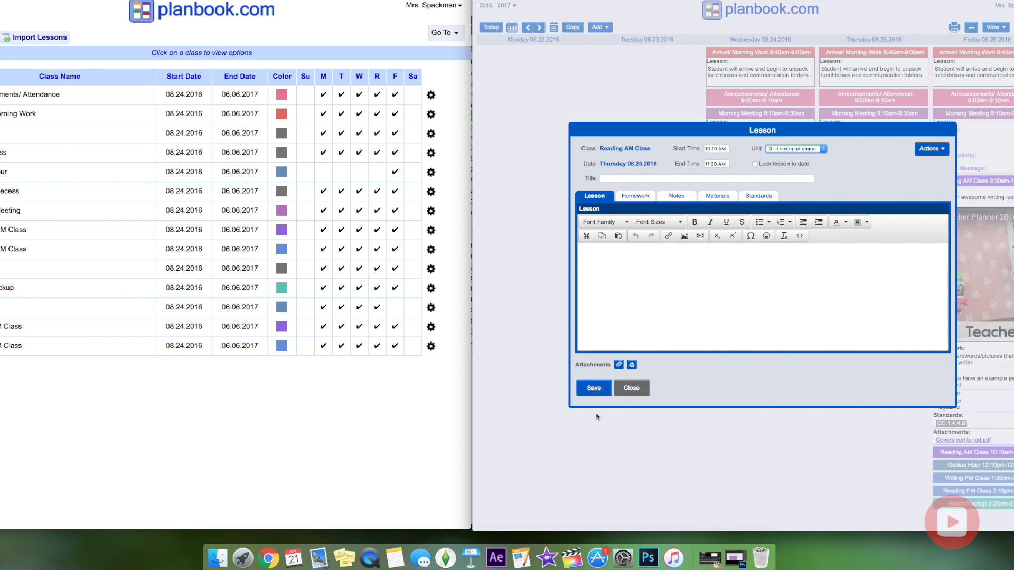
{"action": "left_click", "coordinate": [631, 388]}
{"action": "left_click", "coordinate": [1005, 26]}
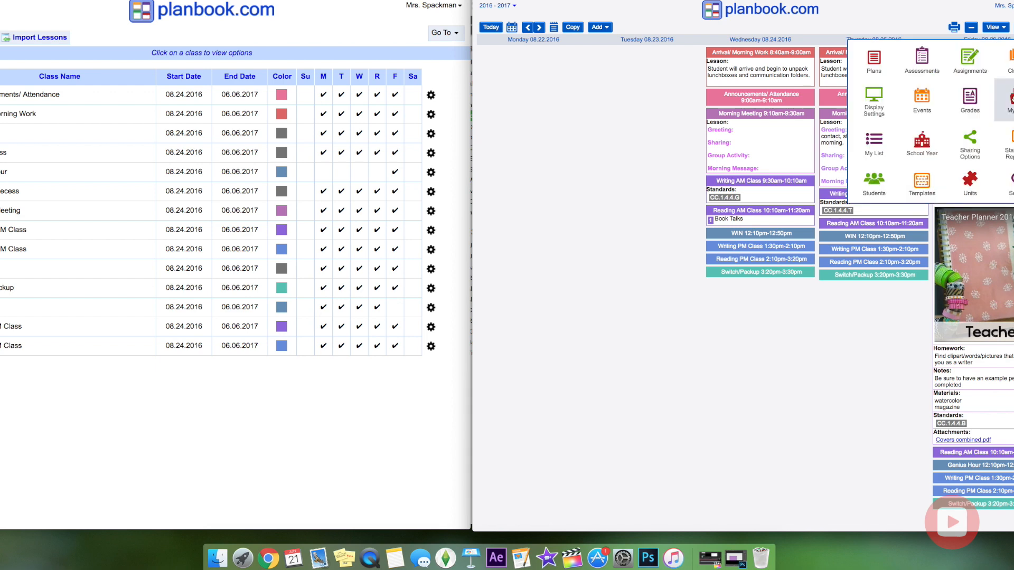
{"action": "left_click", "coordinate": [969, 174]}
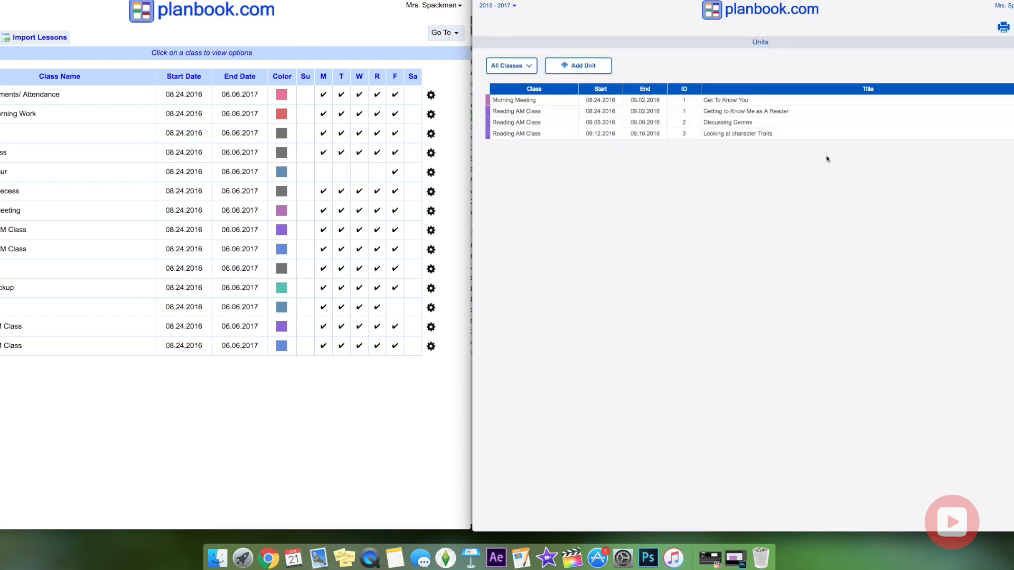
{"action": "left_click", "coordinate": [757, 135]}
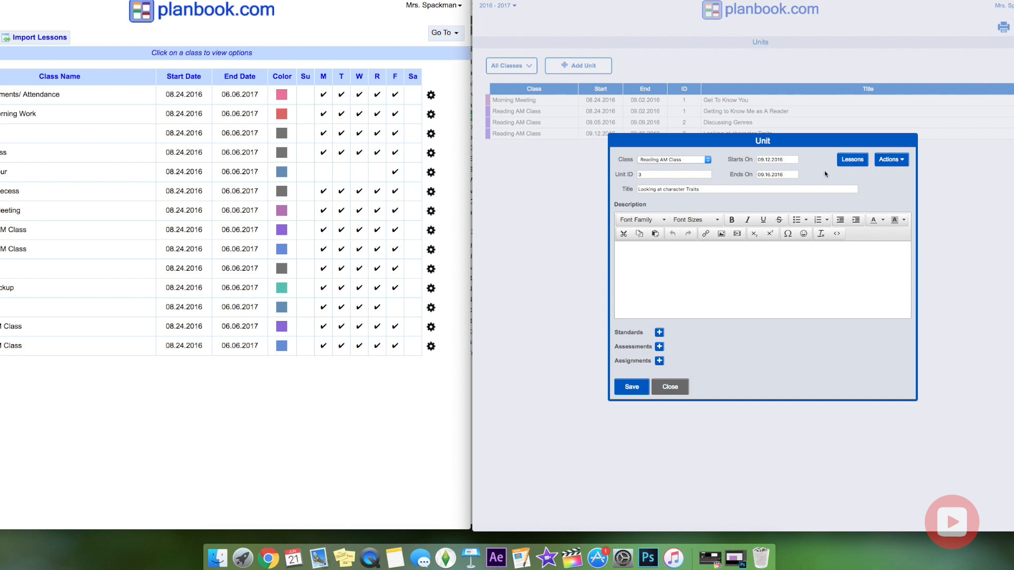
Re-save the Looking at character Traits unit, reopen it, and close an empty new assessment.
{"action": "left_click", "coordinate": [852, 159]}
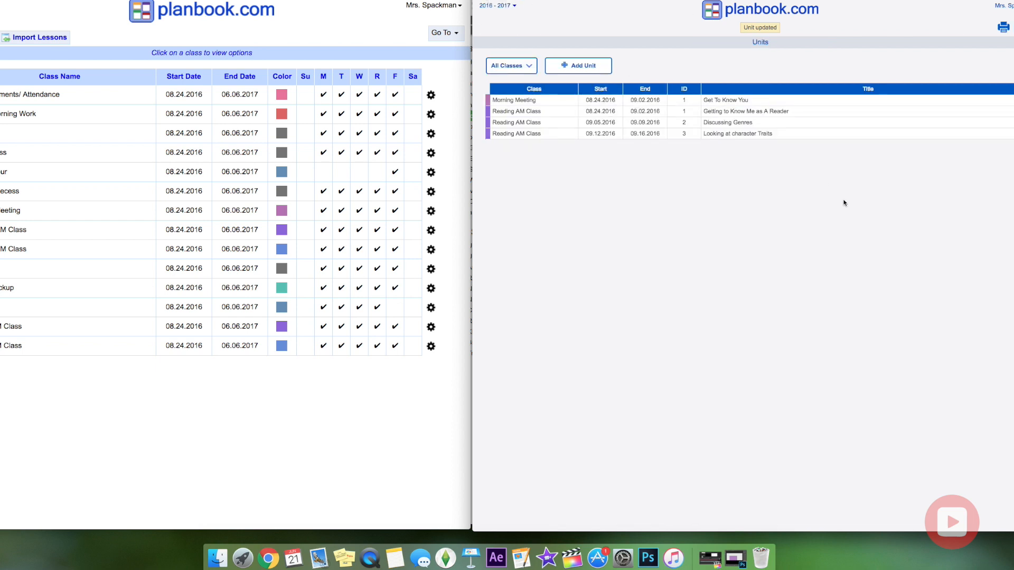
{"action": "left_click", "coordinate": [739, 135]}
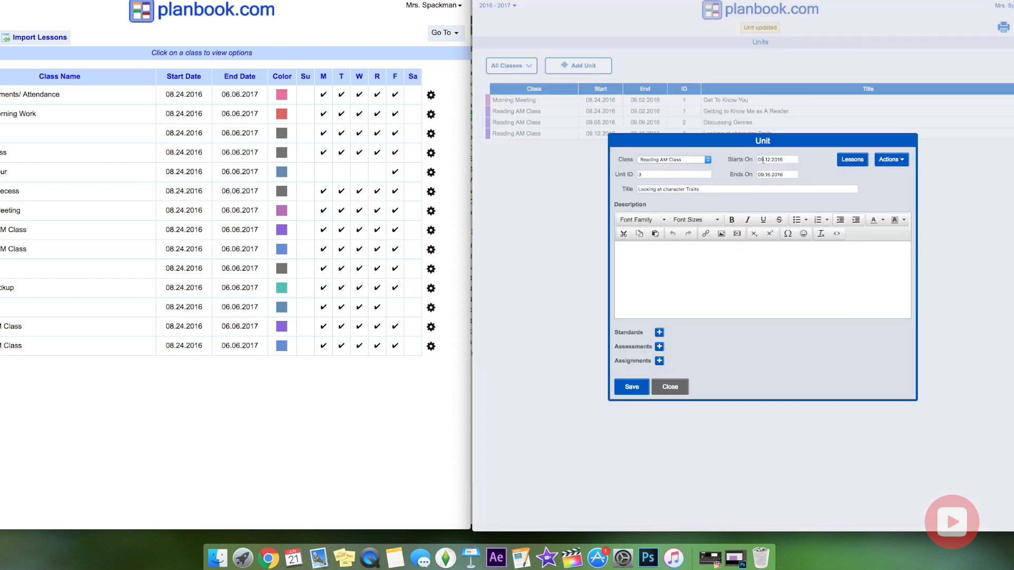
{"action": "left_click", "coordinate": [659, 348]}
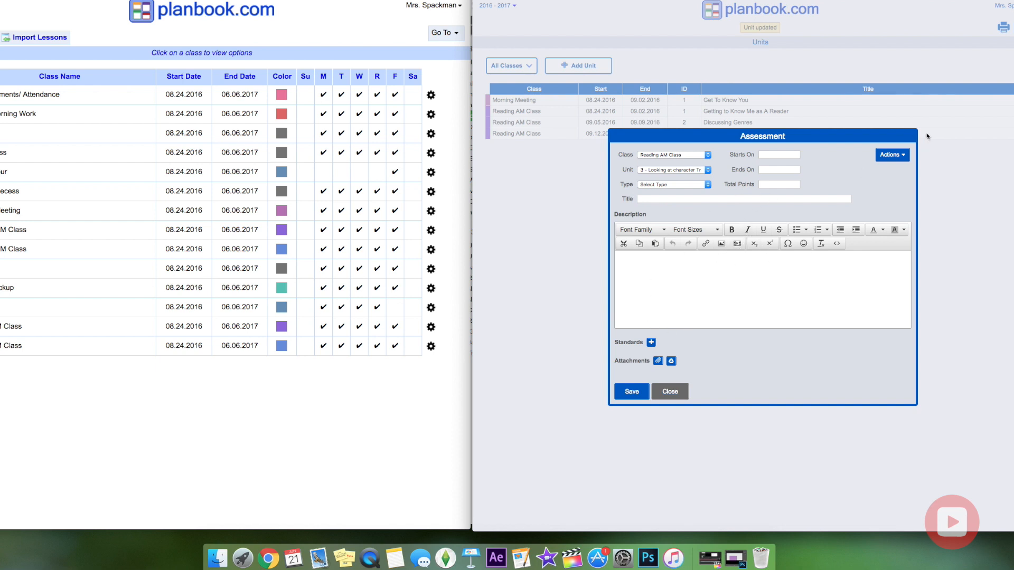
{"action": "left_click", "coordinate": [670, 392]}
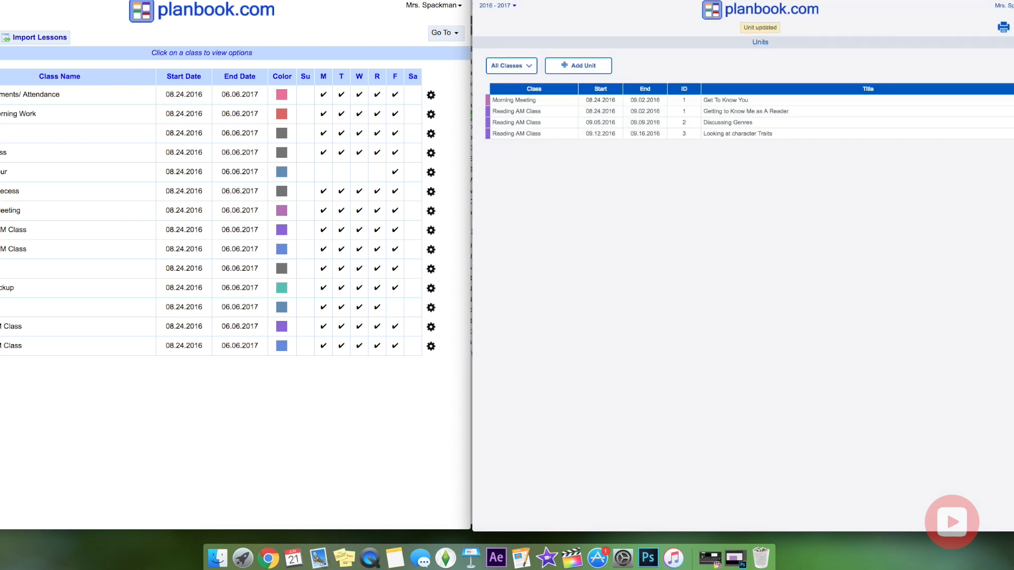
{"action": "left_click", "coordinate": [1013, 27]}
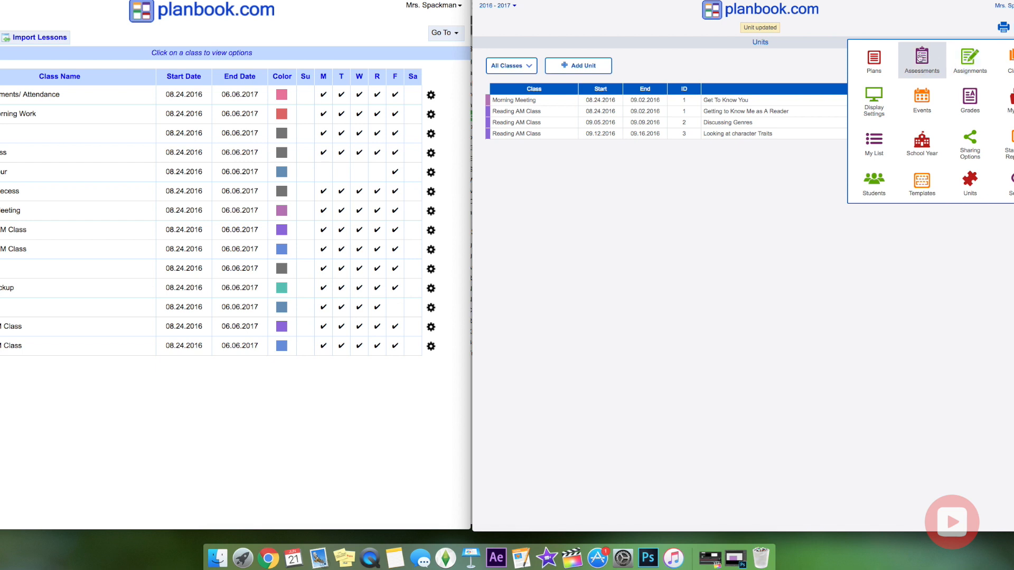
Visit the Plans list, then switch to the Assessments page listing the Reading AM Class assessment.
{"action": "left_click", "coordinate": [879, 60]}
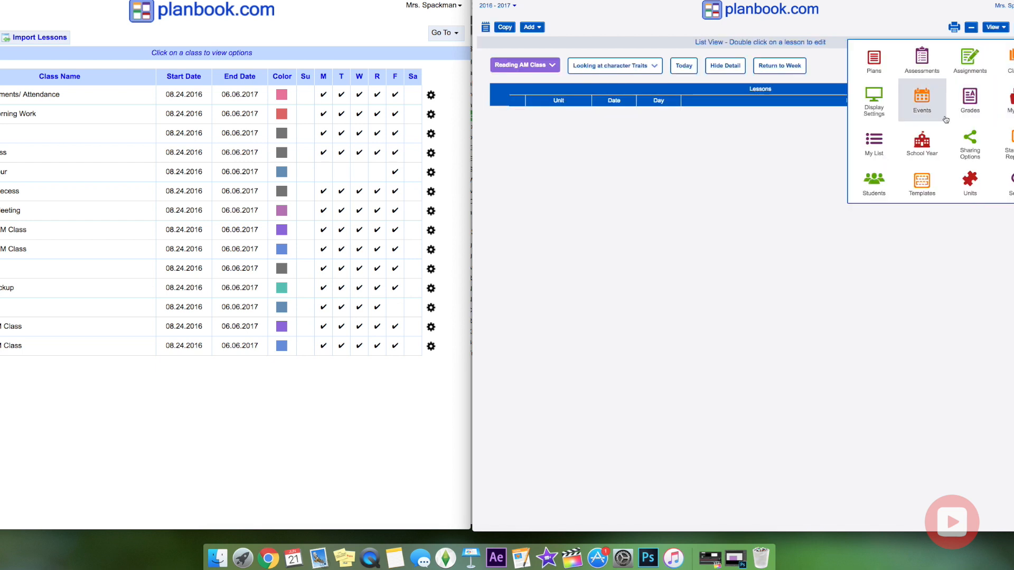
{"action": "left_click", "coordinate": [921, 63]}
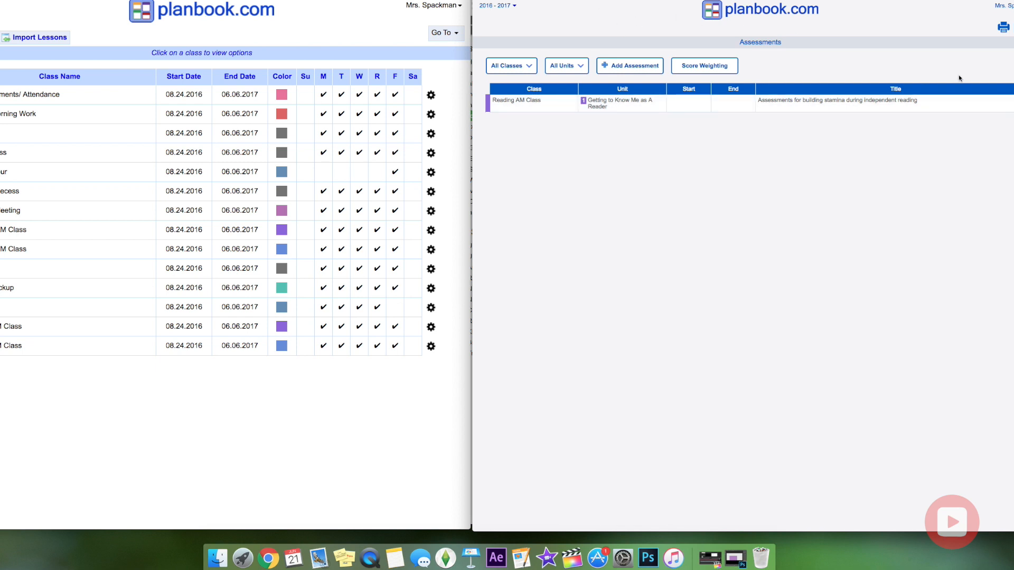
Go from Assessments back to the weekly planner for the week of 08.22.2016.
{"action": "left_click", "coordinate": [1012, 27]}
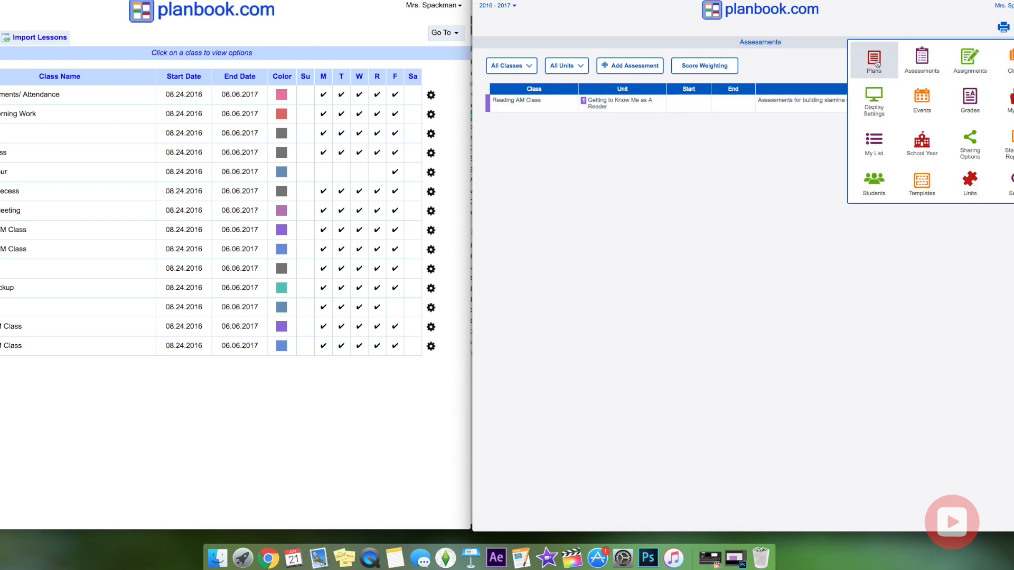
{"action": "left_click", "coordinate": [968, 22]}
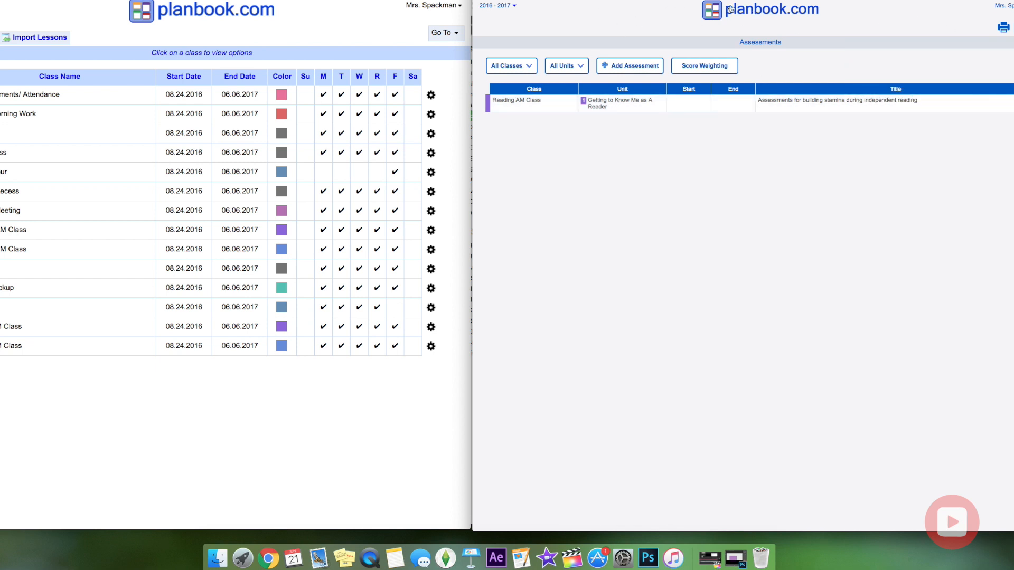
{"action": "left_click", "coordinate": [1012, 27]}
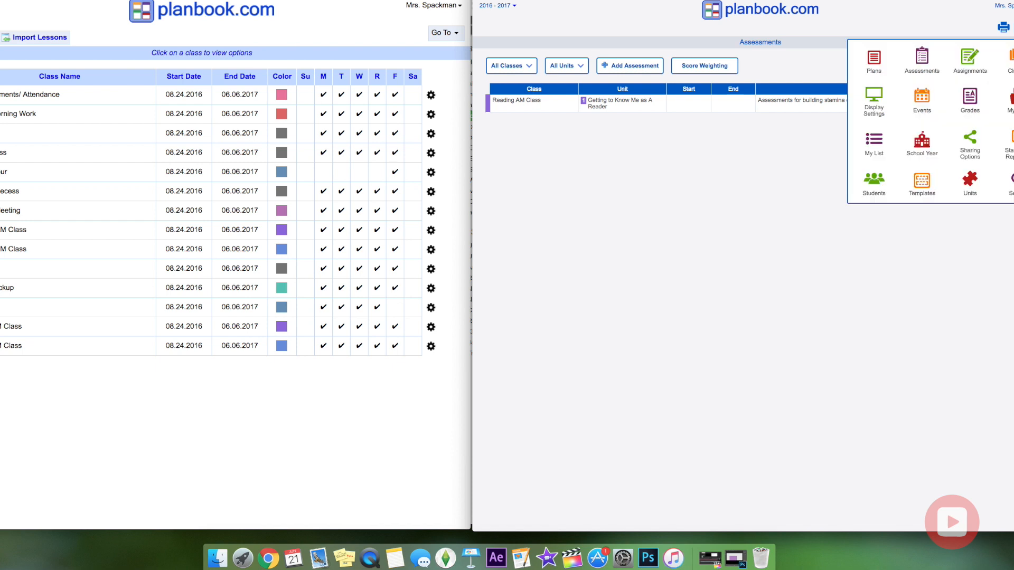
{"action": "left_click", "coordinate": [869, 60]}
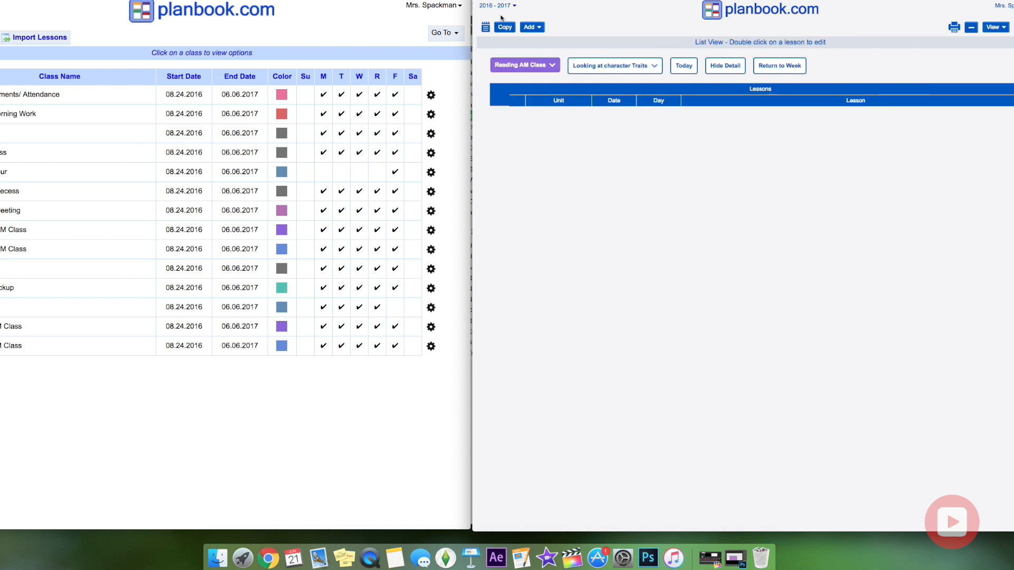
{"action": "left_click", "coordinate": [724, 10]}
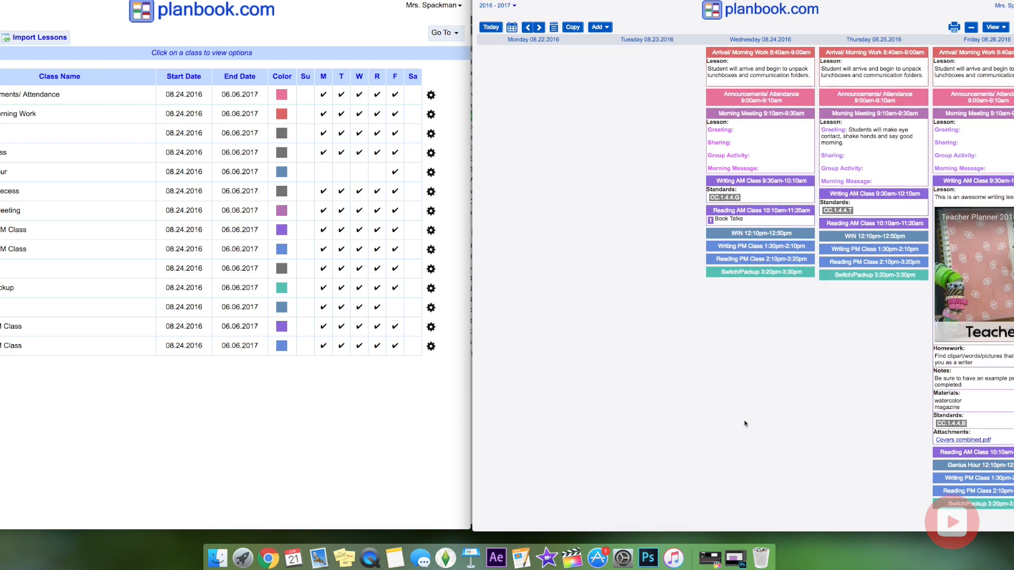
{"action": "mouse_move", "coordinate": [867, 230]}
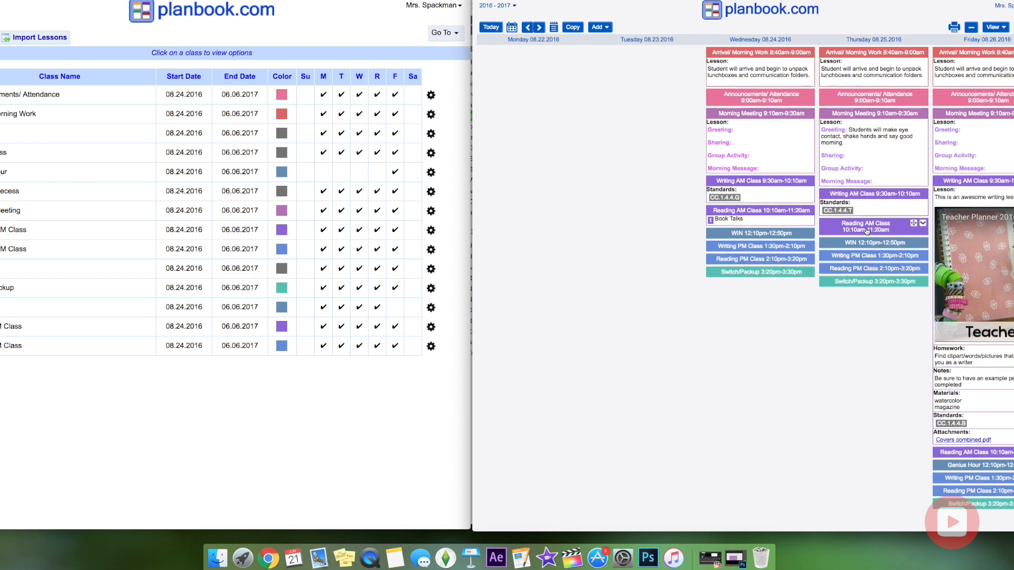